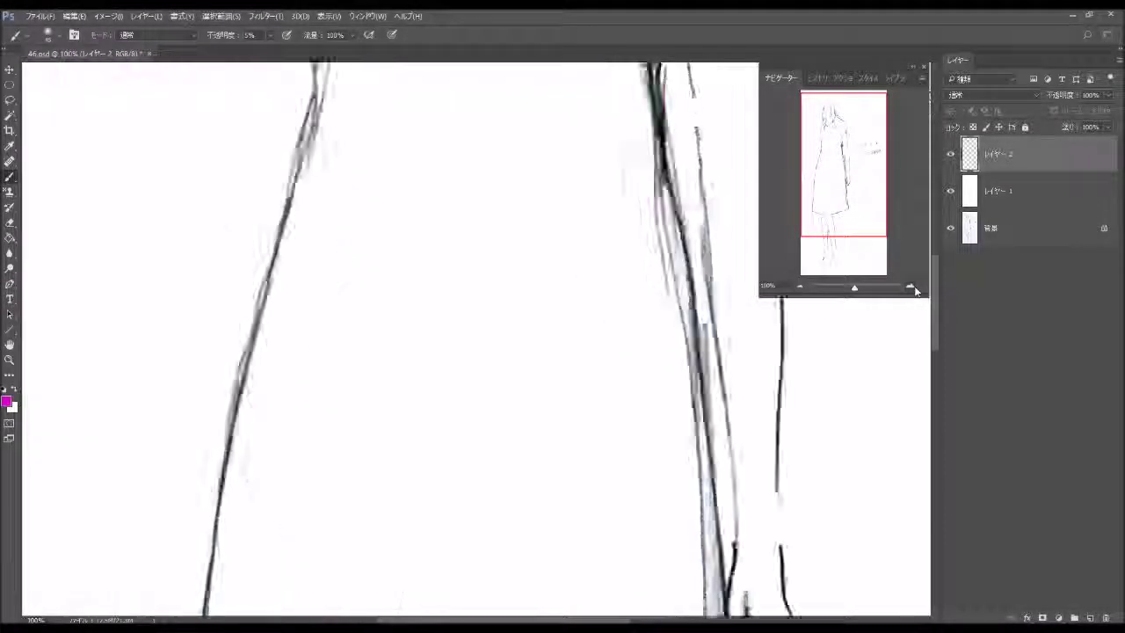
# Magnify the sketch to 200%, centre the head, then zoom to 300% on the face
pyautogui.click(911, 287)
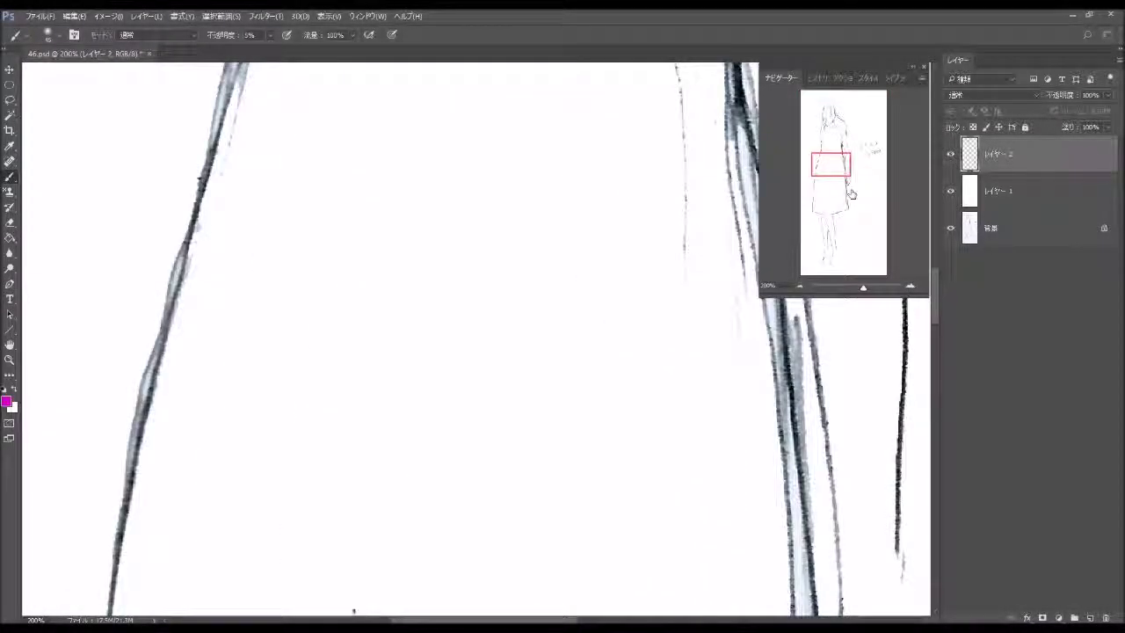
pyautogui.moveTo(841, 171); pyautogui.dragTo(835, 117)
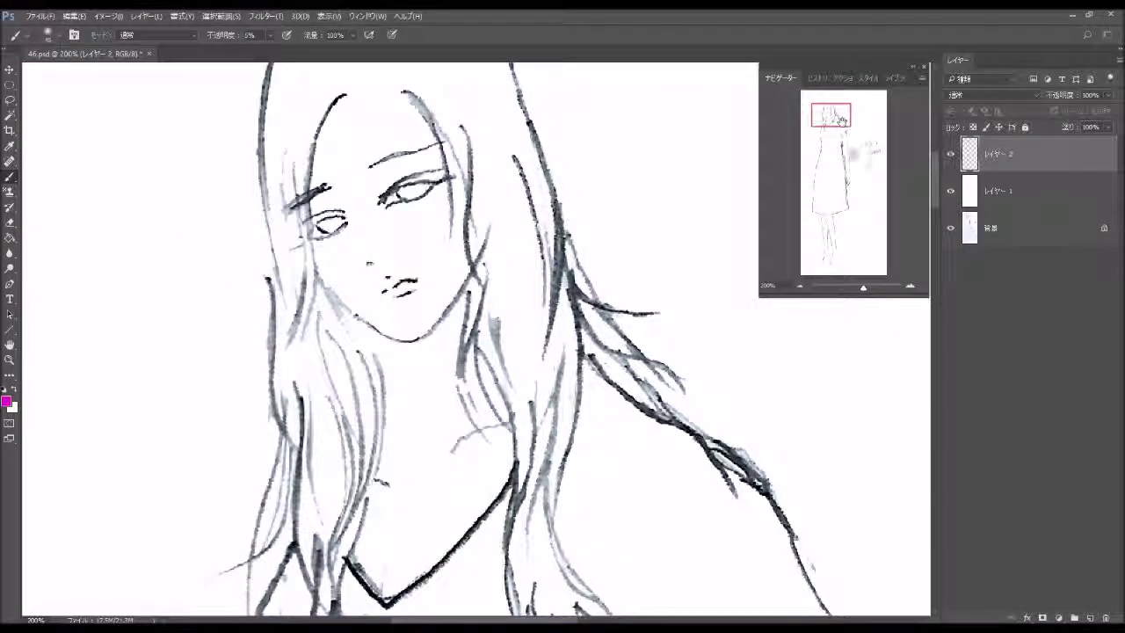
pyautogui.hotkey('ctrl', '+')
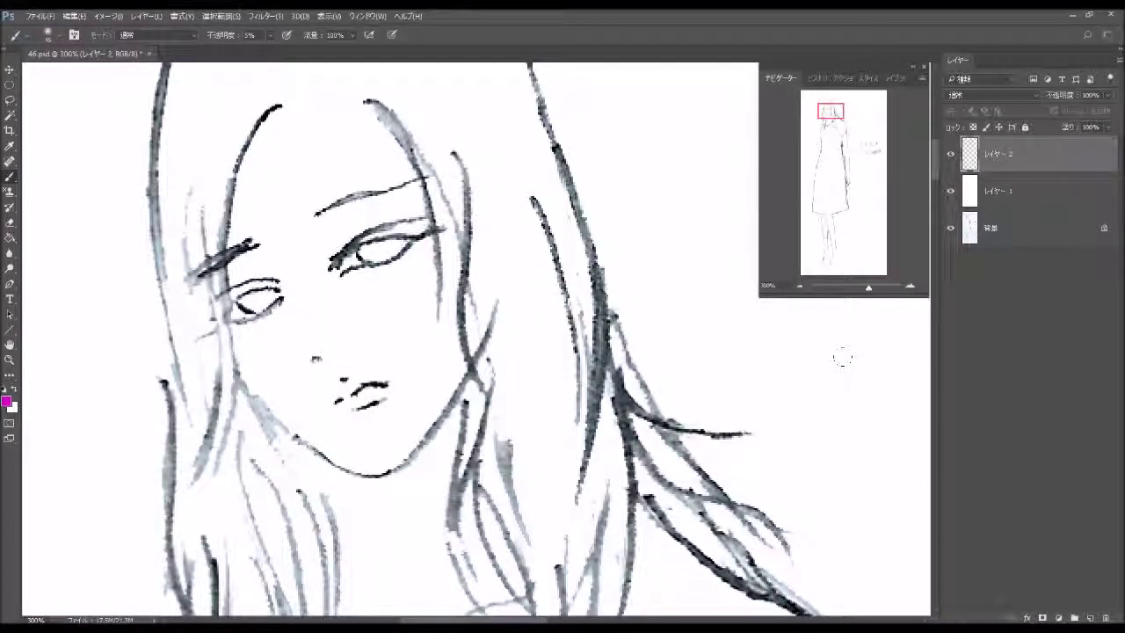
# Brush soft pink blush onto both cheeks and tint the lower lip pink with a smaller brush
pyautogui.moveTo(374, 288); pyautogui.dragTo(423, 256)
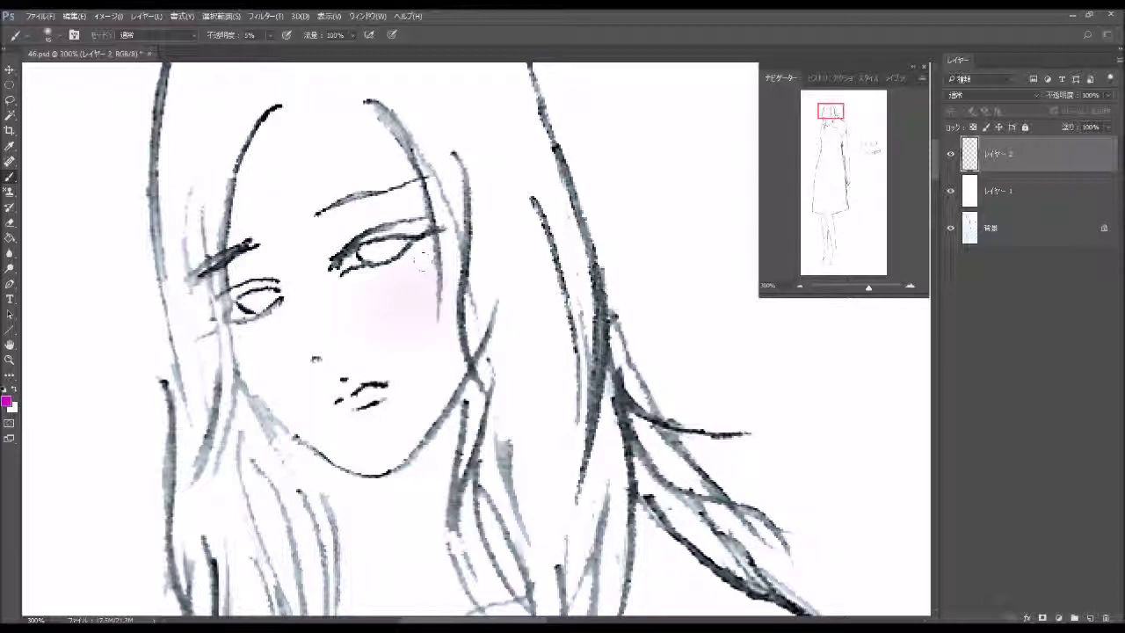
pyautogui.moveTo(258, 336); pyautogui.dragTo(232, 341)
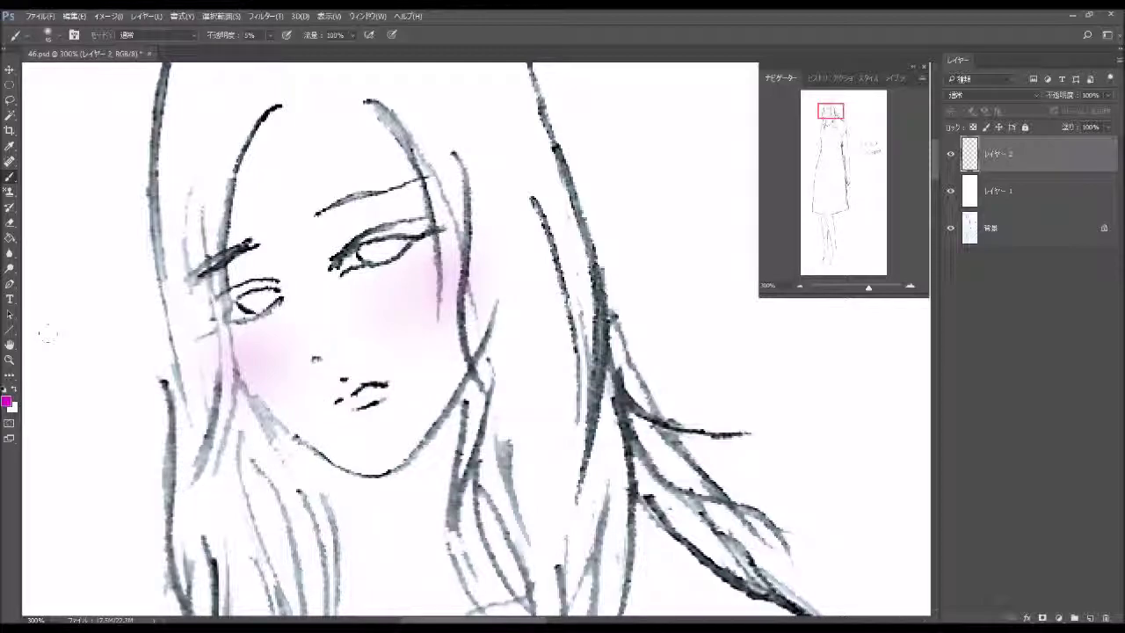
pyautogui.click(59, 35)
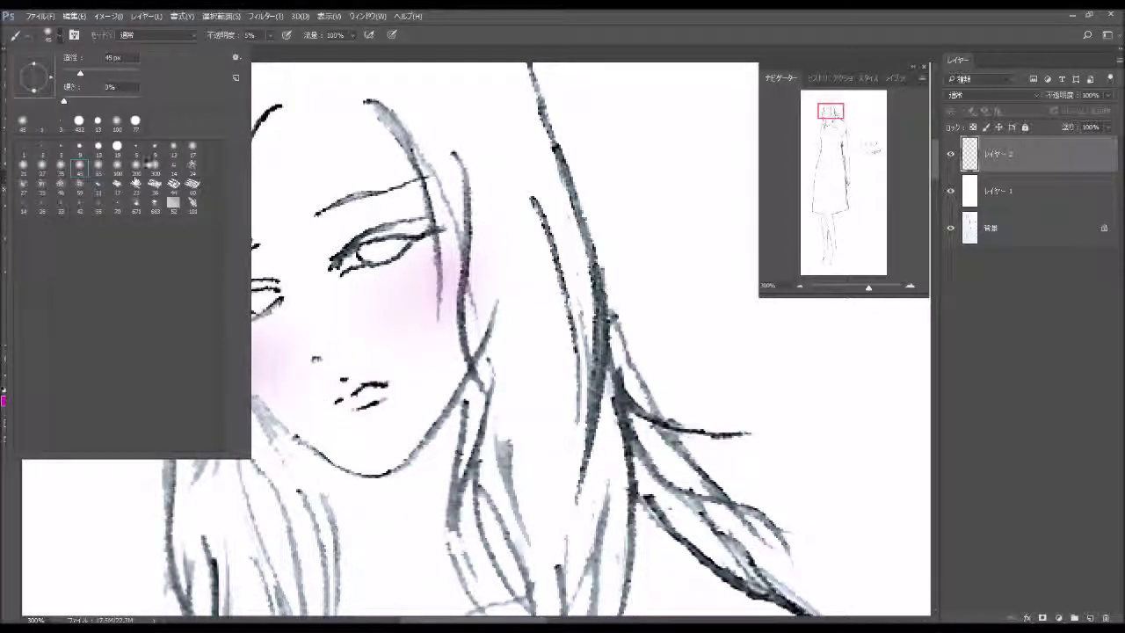
pyautogui.click(367, 419)
pyautogui.moveTo(374, 402)
pyautogui.mouseDown()
pyautogui.moveTo(347, 401)
pyautogui.moveTo(365, 397)
pyautogui.mouseUp()
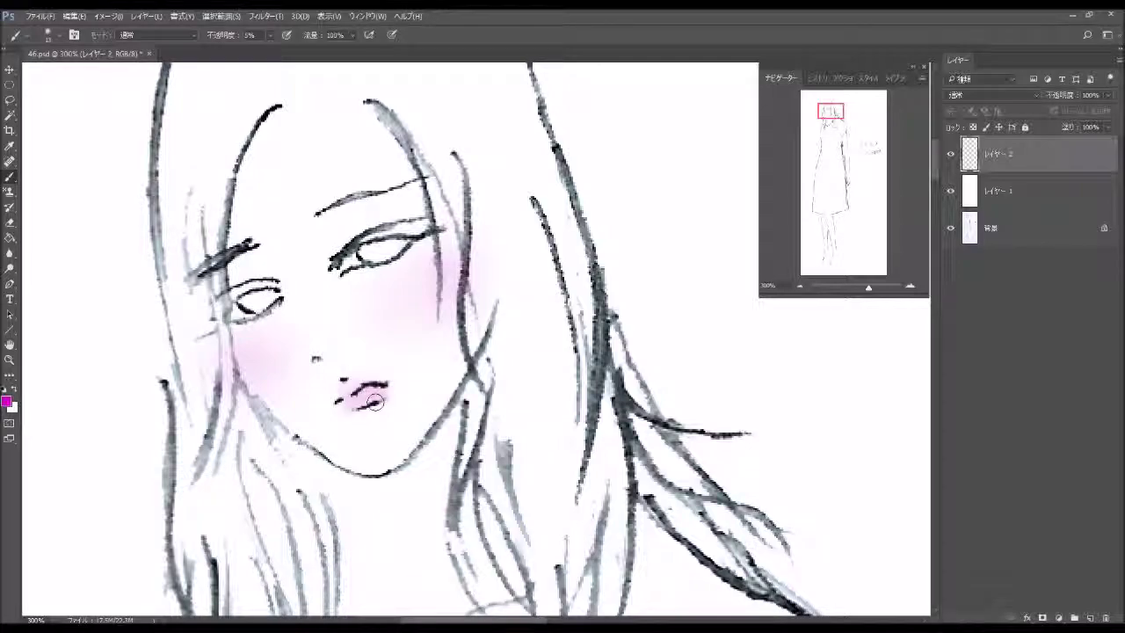
# Set the foreground painting colour to near-black
pyautogui.click(59, 37)
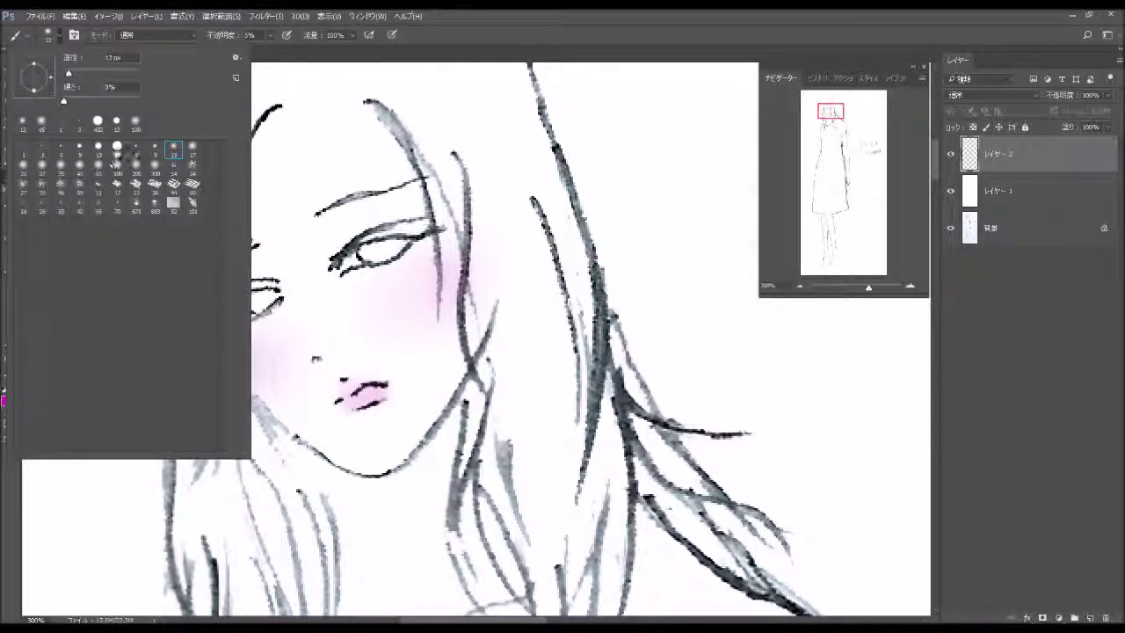
pyautogui.click(308, 59)
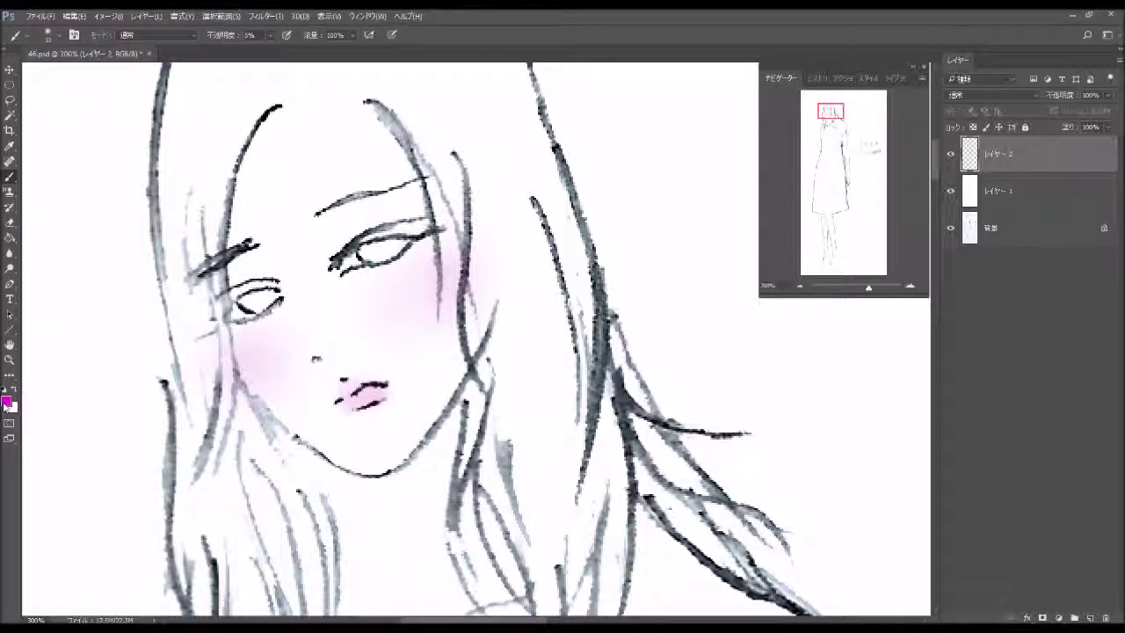
pyautogui.click(7, 401)
pyautogui.click(153, 345)
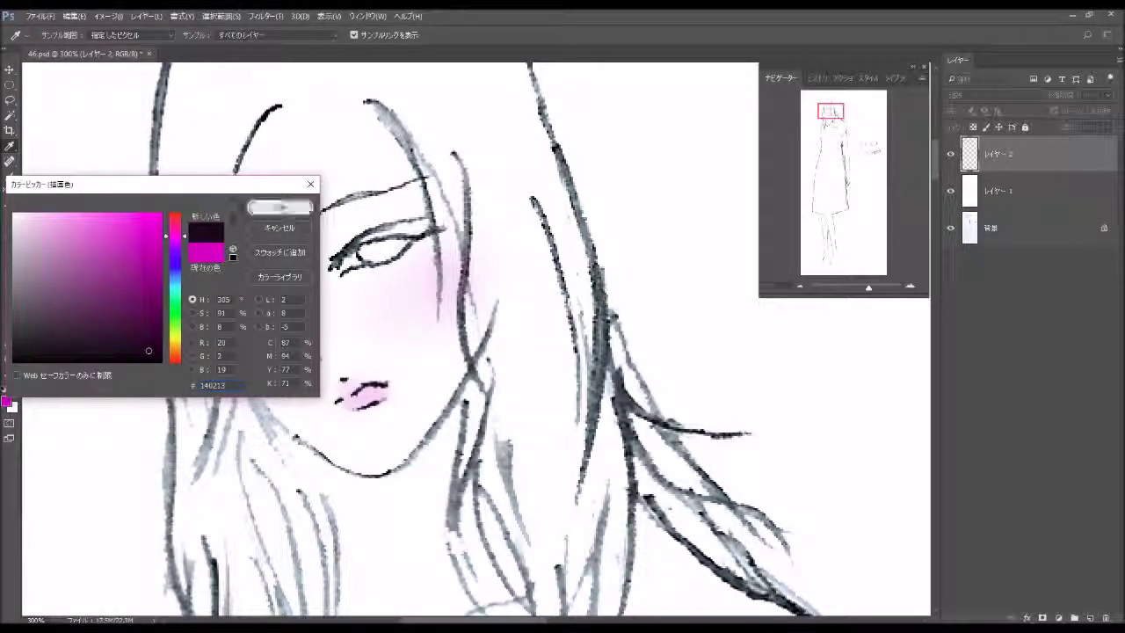
# Shade both upper eyelids, the area under the chin and jaw, and the iris in soft grey
pyautogui.click(280, 207)
pyautogui.moveTo(333, 252)
pyautogui.mouseDown()
pyautogui.moveTo(422, 225)
pyautogui.moveTo(369, 226)
pyautogui.moveTo(439, 219)
pyautogui.moveTo(348, 242)
pyautogui.moveTo(429, 205)
pyautogui.mouseUp()
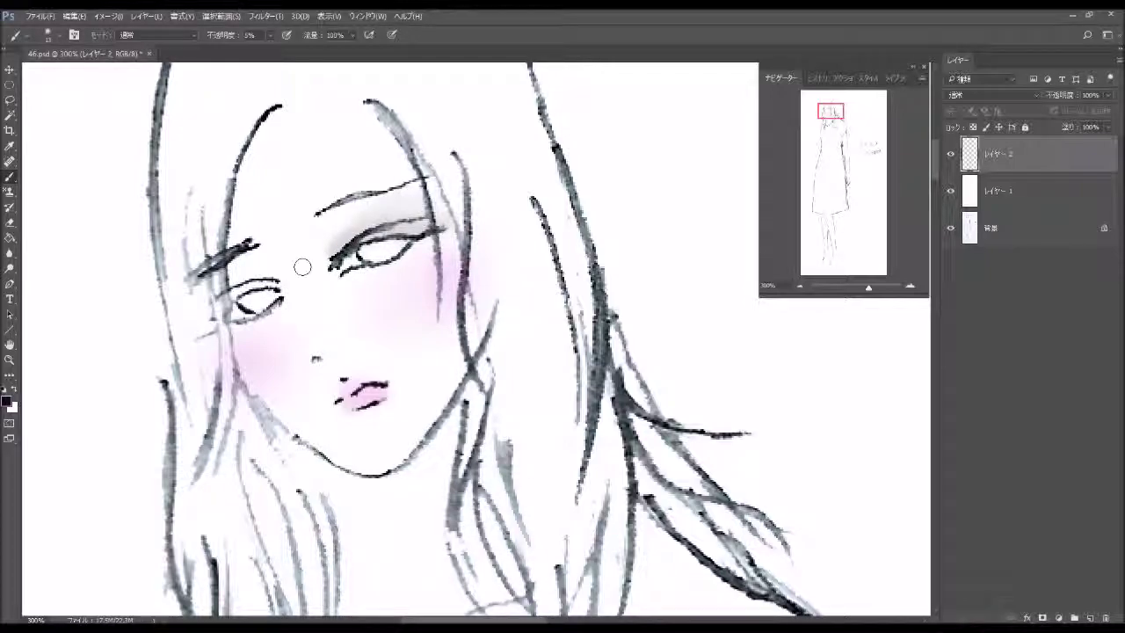
pyautogui.moveTo(264, 280)
pyautogui.mouseDown()
pyautogui.moveTo(233, 290)
pyautogui.moveTo(289, 293)
pyautogui.mouseUp()
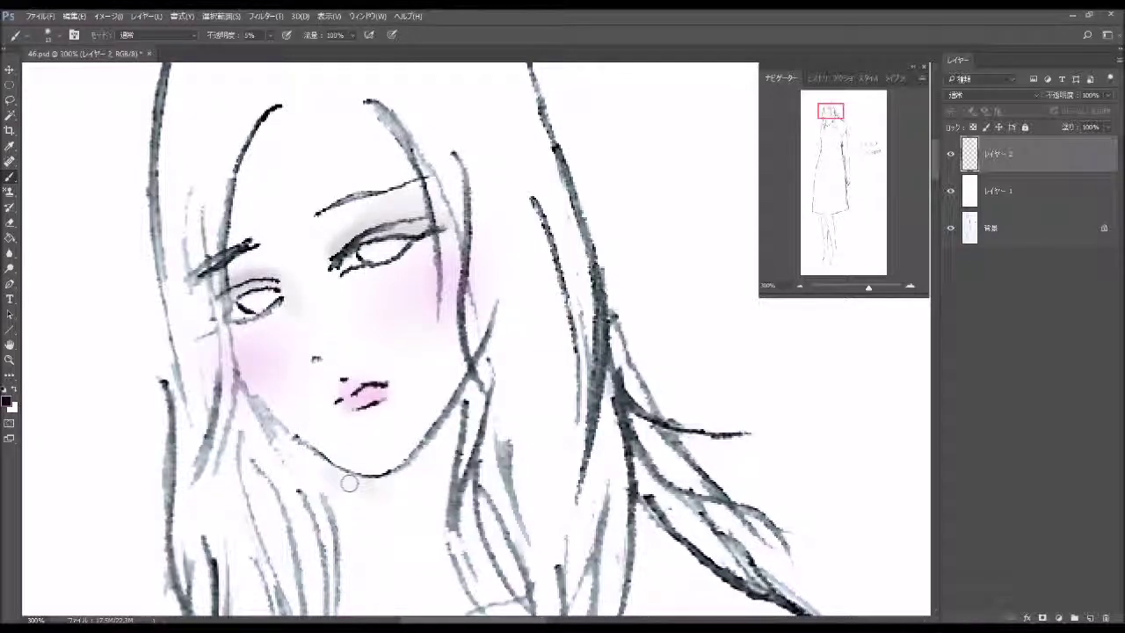
pyautogui.moveTo(349, 482)
pyautogui.mouseDown()
pyautogui.moveTo(444, 430)
pyautogui.moveTo(466, 400)
pyautogui.moveTo(429, 457)
pyautogui.moveTo(468, 446)
pyautogui.mouseUp()
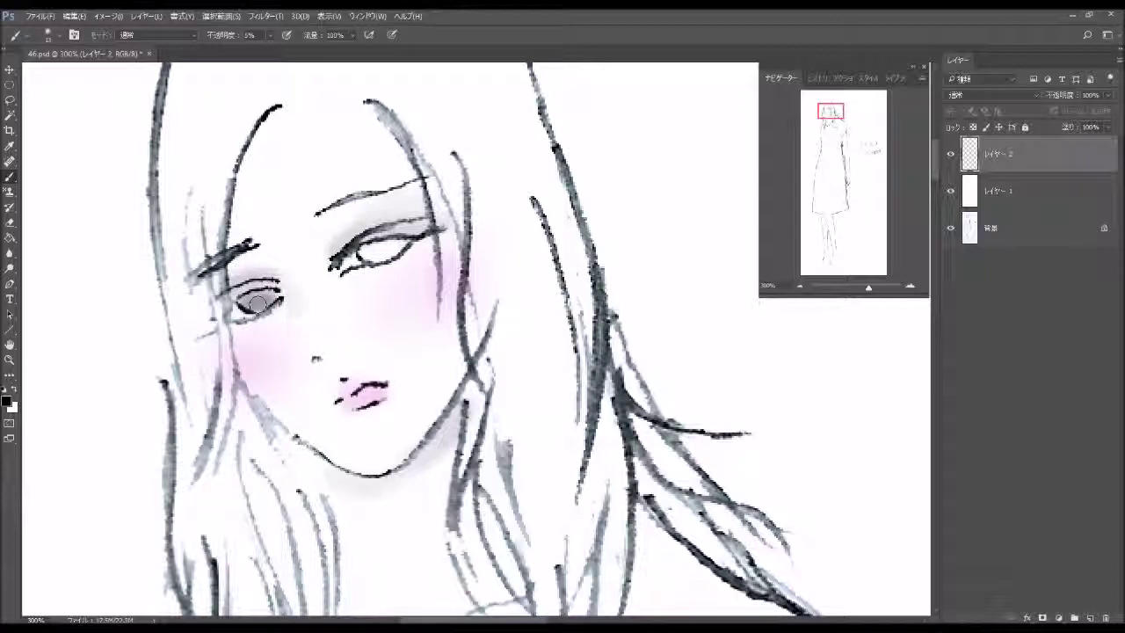
pyautogui.moveTo(376, 257); pyautogui.dragTo(395, 247)
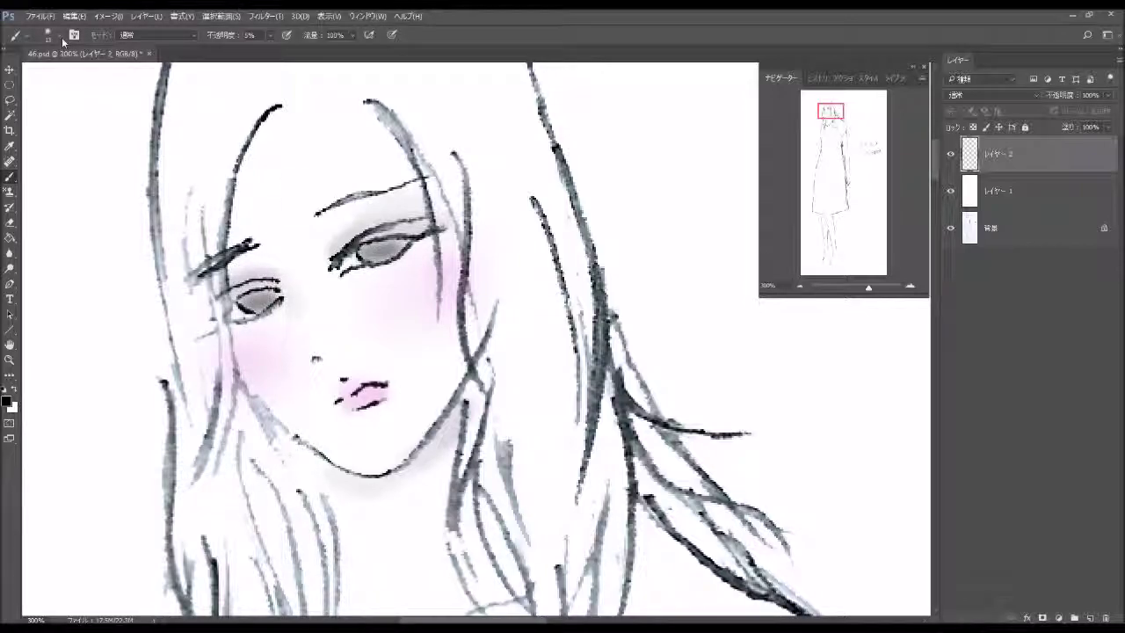
# Paint dark pupils with a hard 3 px brush at 66% opacity
pyautogui.click(58, 36)
pyautogui.click(41, 148)
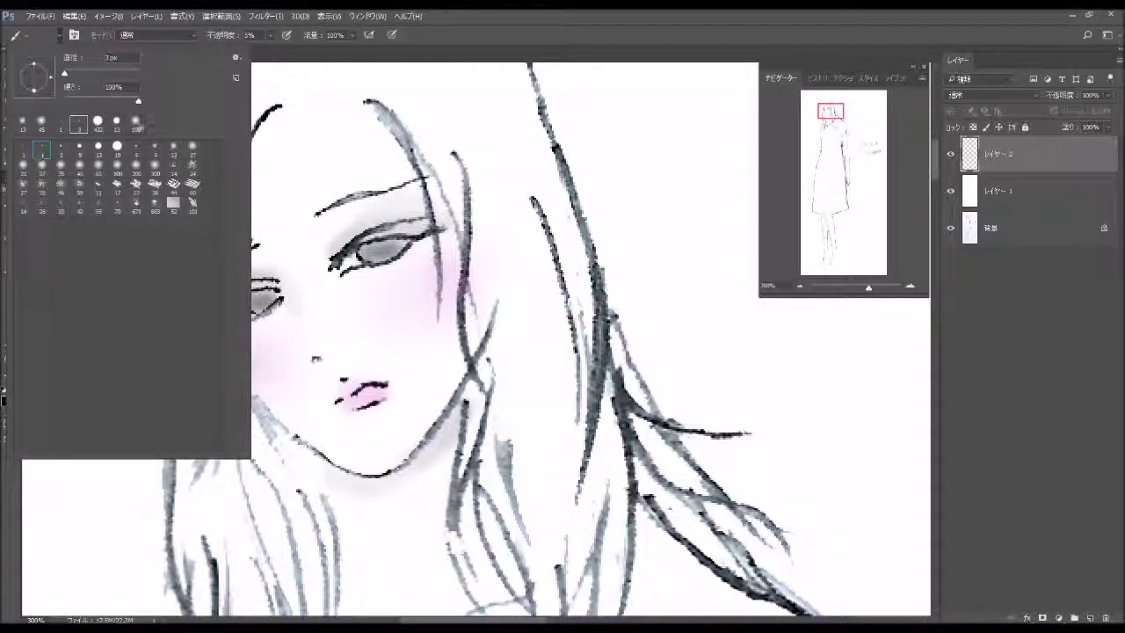
pyautogui.moveTo(266, 49); pyautogui.dragTo(302, 49)
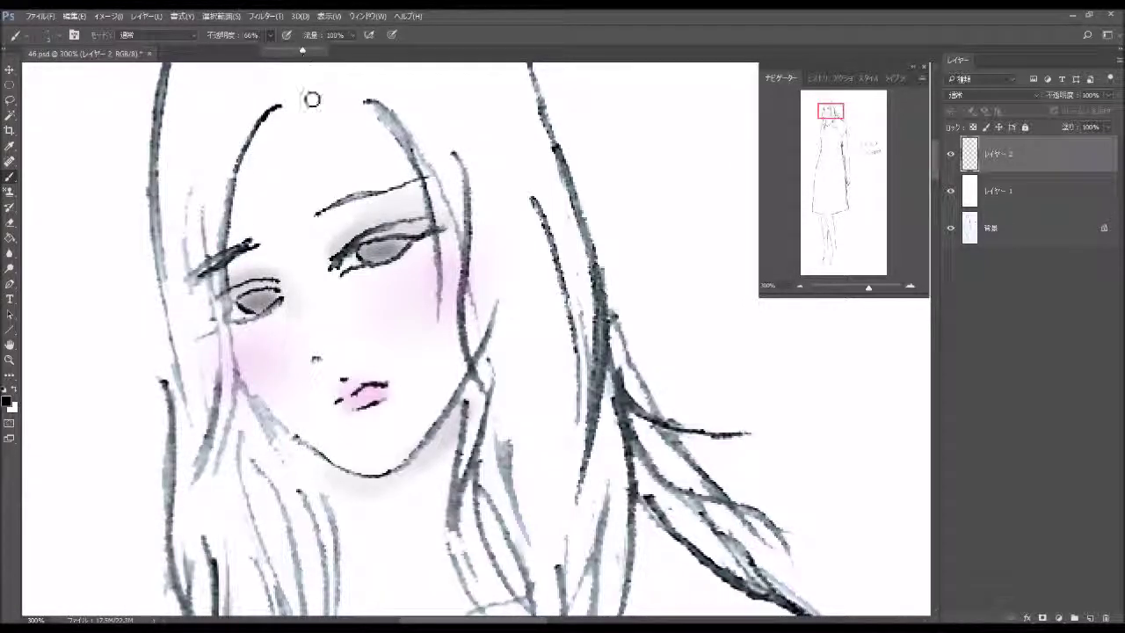
pyautogui.click(270, 301)
pyautogui.moveTo(268, 304); pyautogui.dragTo(271, 303)
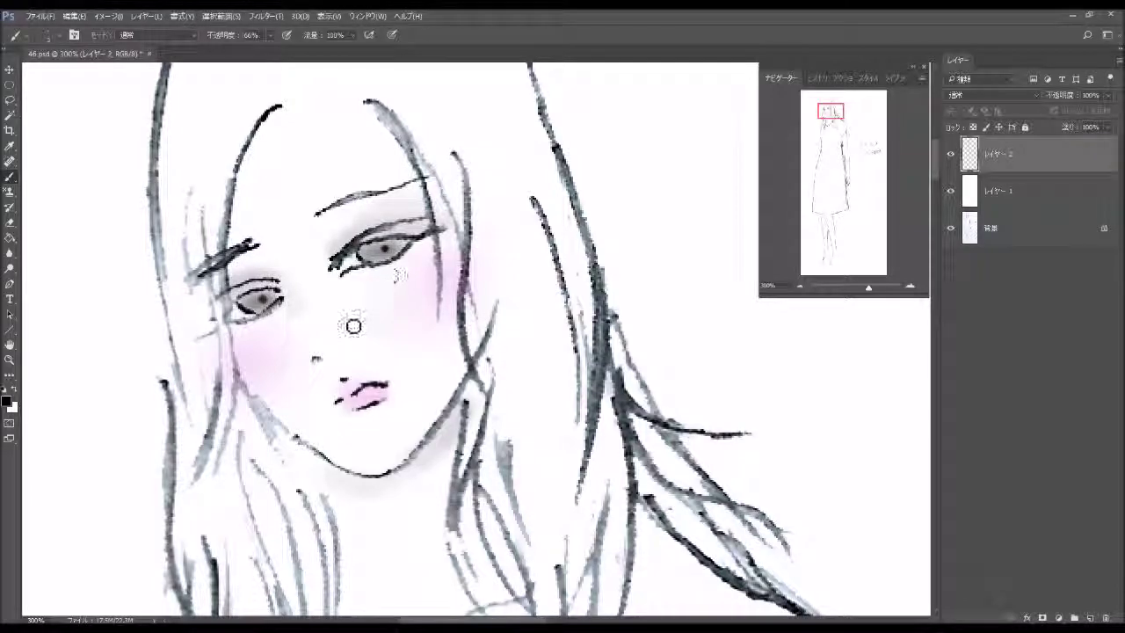
# Dab a white catchlight into the eye at 100% opacity
pyautogui.click(13, 391)
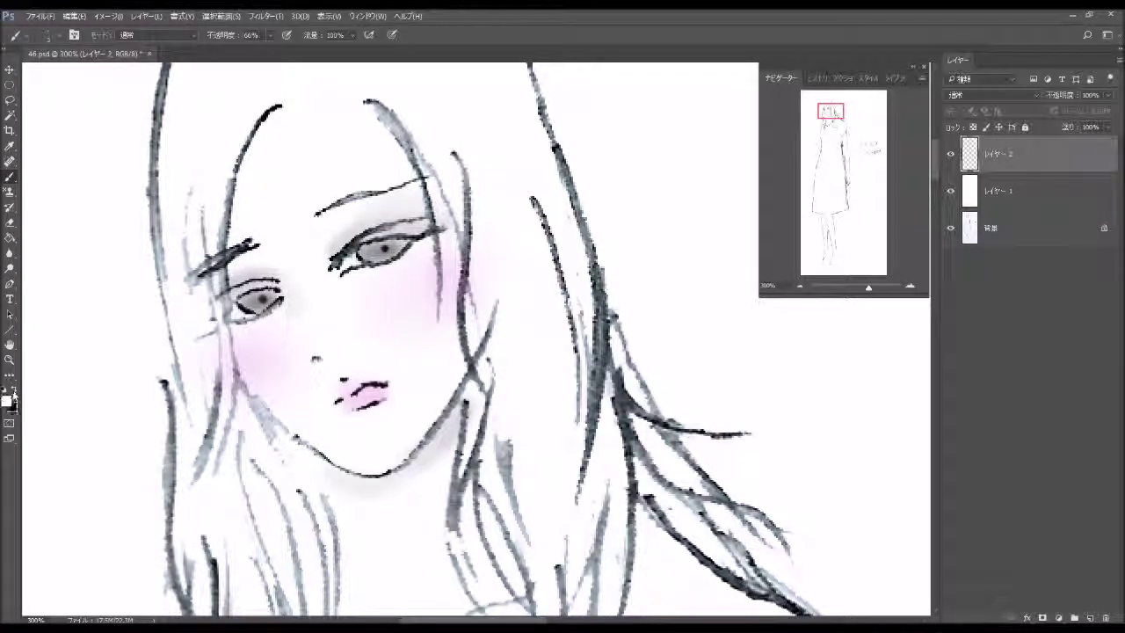
pyautogui.click(274, 38)
pyautogui.moveTo(295, 51); pyautogui.dragTo(302, 51)
pyautogui.click(378, 253)
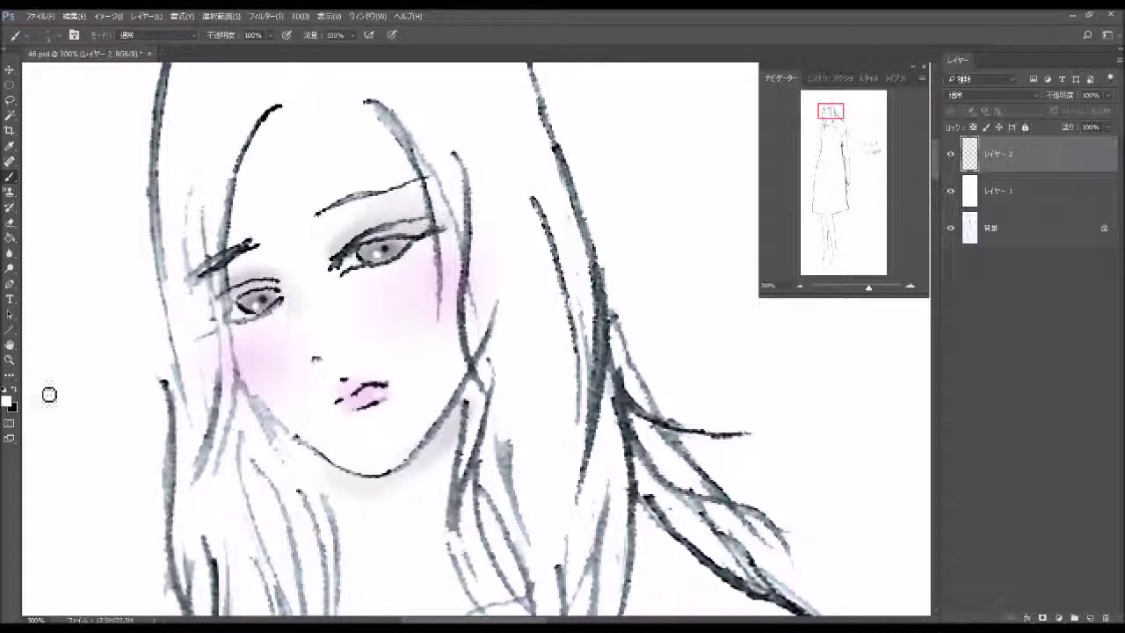
# Swap back to black and set the brush opacity to 72%
pyautogui.click(13, 388)
pyautogui.click(49, 37)
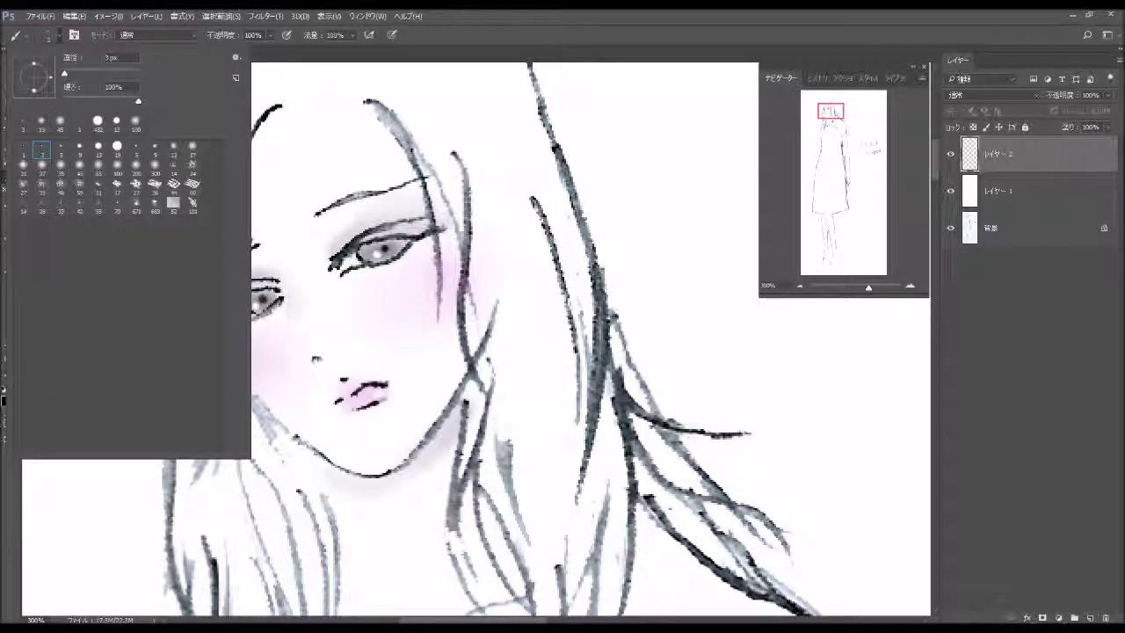
pyautogui.click(354, 58)
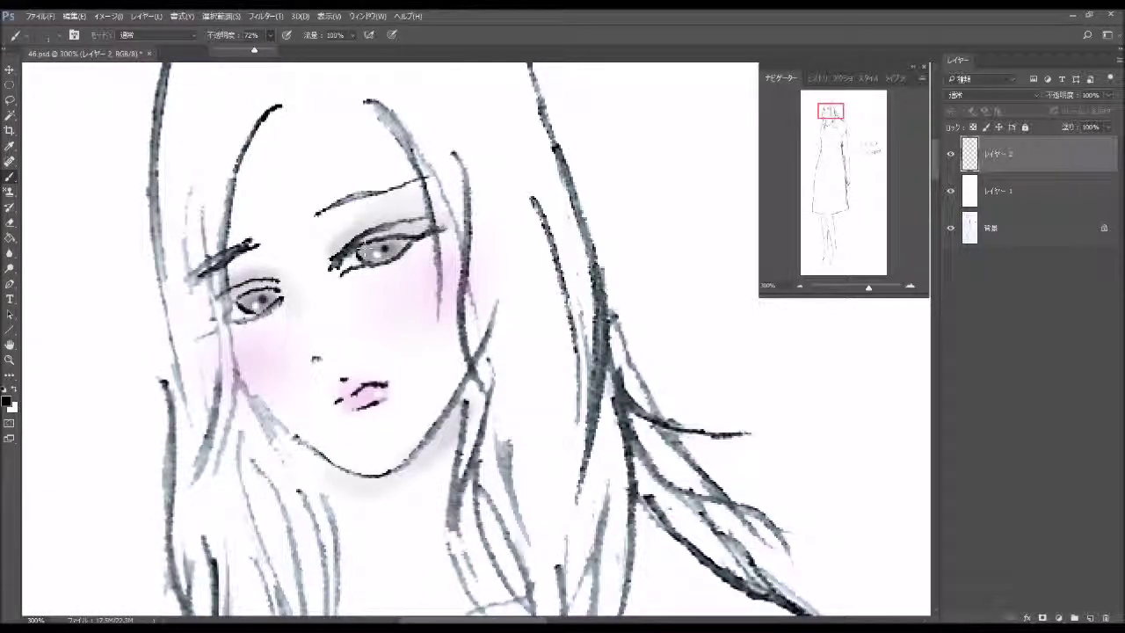
pyautogui.click(363, 249)
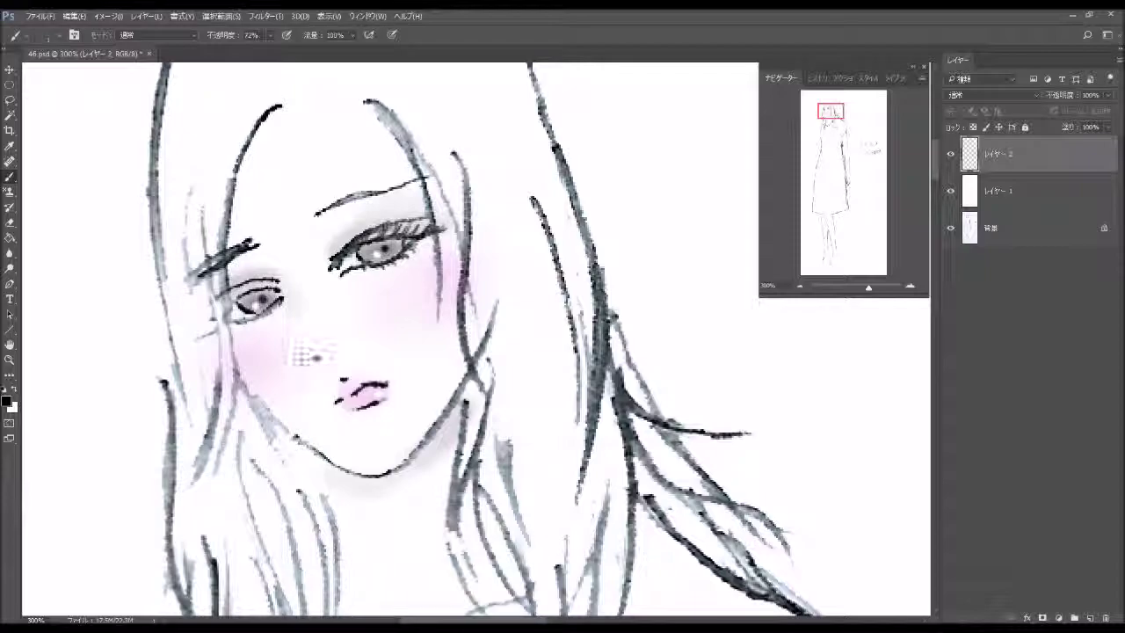
# Draw fine black lashes at the right eye's corner and along the left eye's lower lid
pyautogui.moveTo(221, 299); pyautogui.dragTo(231, 303)
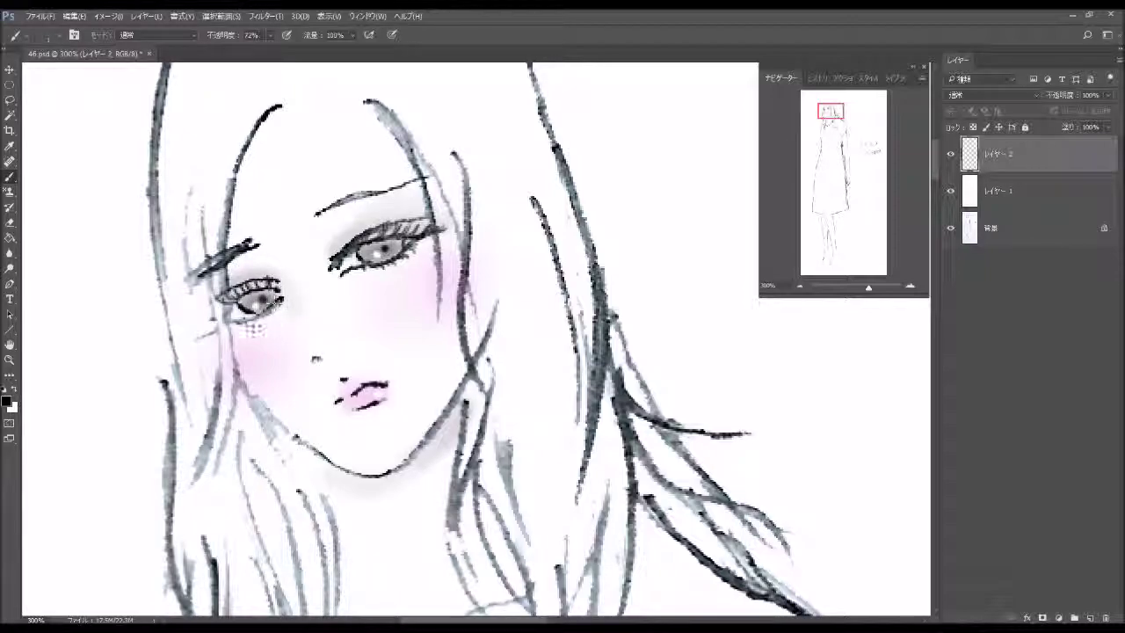
pyautogui.moveTo(242, 328); pyautogui.dragTo(244, 330)
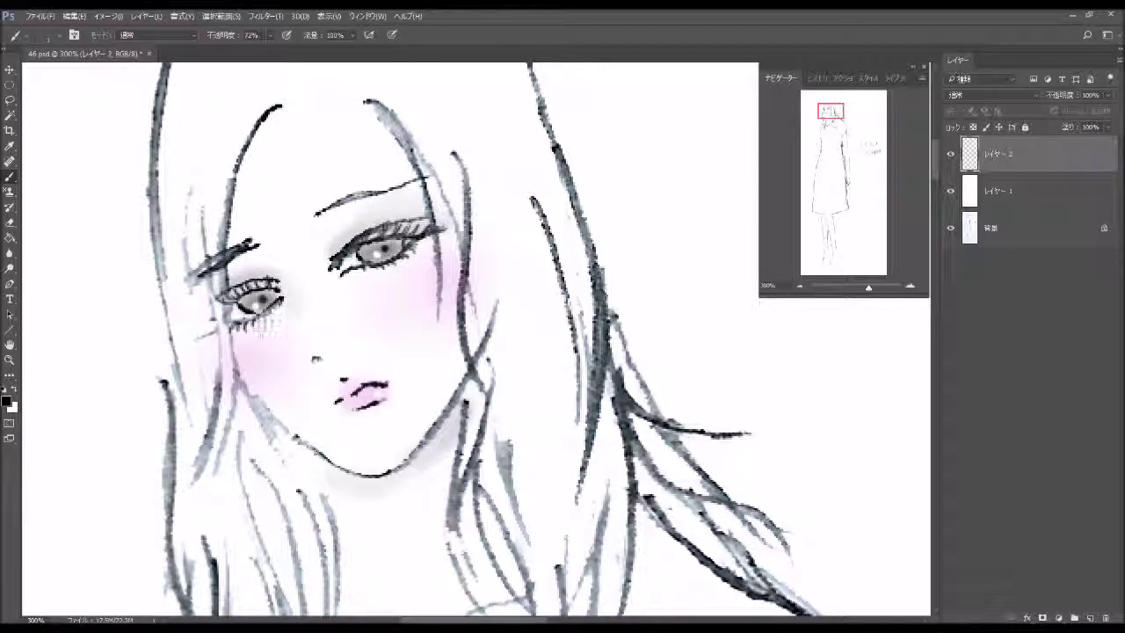
pyautogui.moveTo(262, 324); pyautogui.dragTo(273, 317)
# Choose a dark brown as the painting colour
pyautogui.click(9, 401)
pyautogui.moveTo(180, 367); pyautogui.dragTo(179, 357)
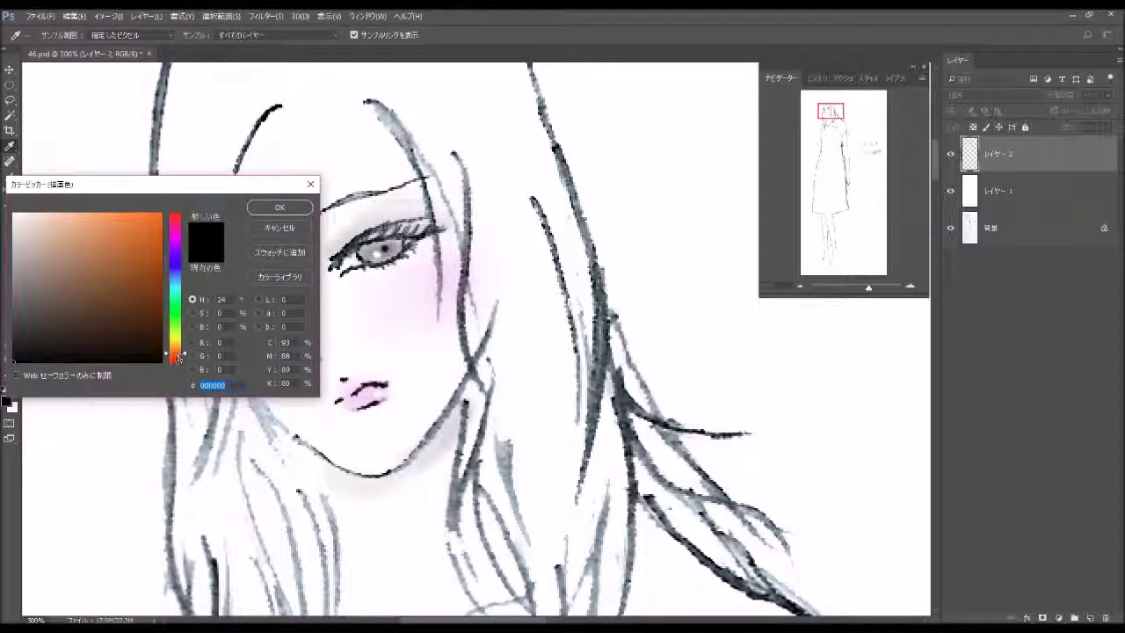
pyautogui.click(145, 323)
pyautogui.click(280, 208)
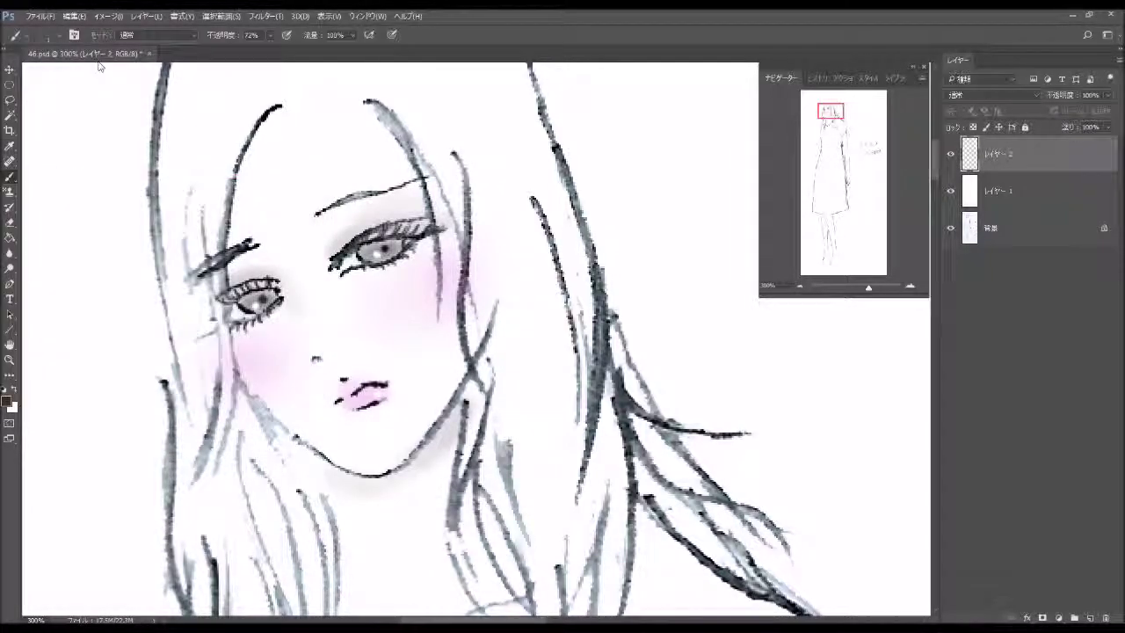
# Set the brush to a 5 px soft tip at 11% opacity
pyautogui.click(58, 35)
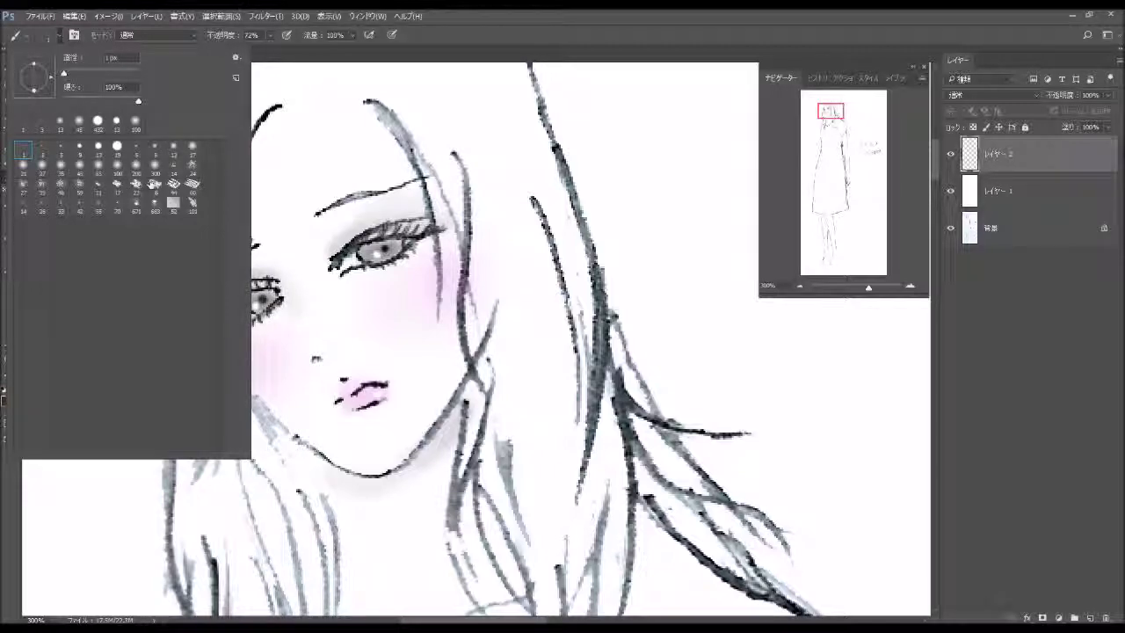
pyautogui.click(155, 148)
pyautogui.click(136, 149)
pyautogui.click(271, 35)
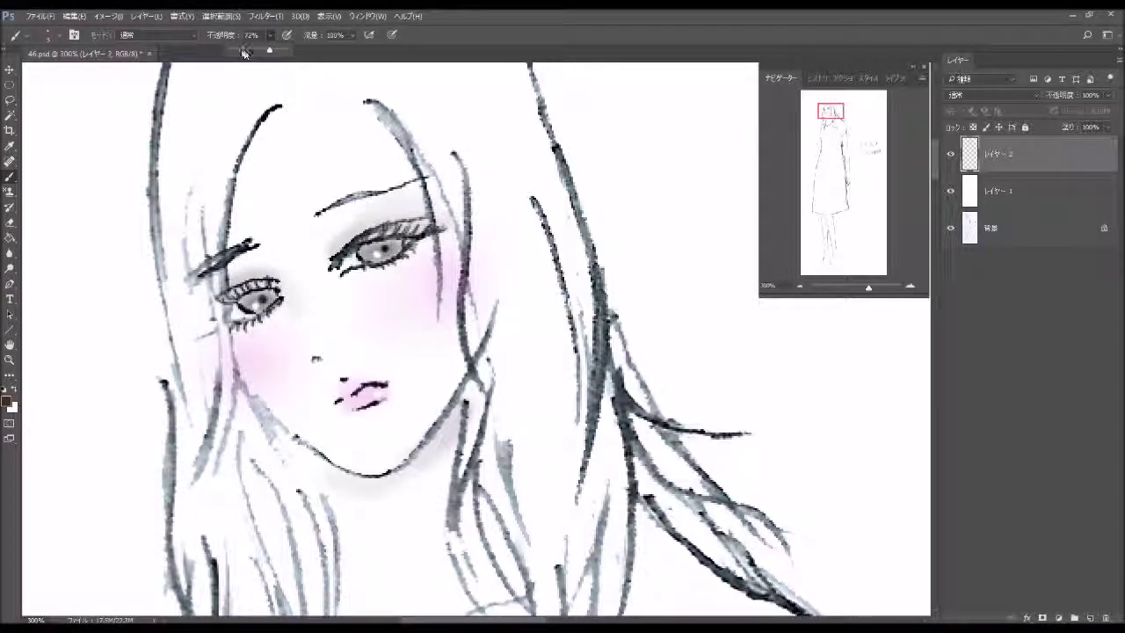
pyautogui.moveTo(242, 53); pyautogui.dragTo(238, 51)
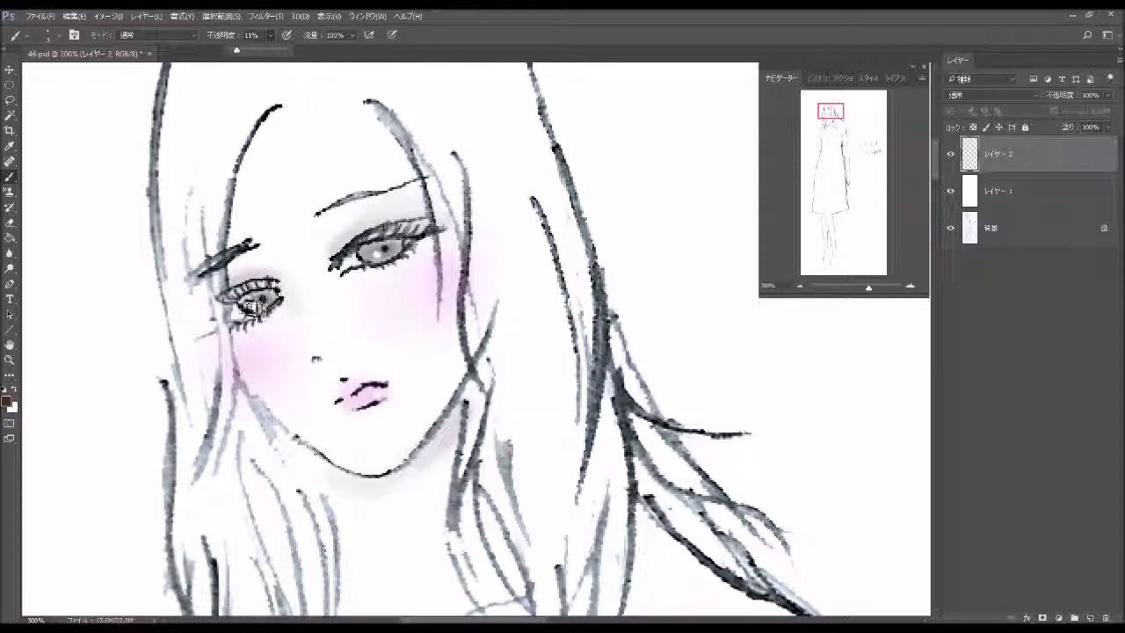
pyautogui.click(257, 309)
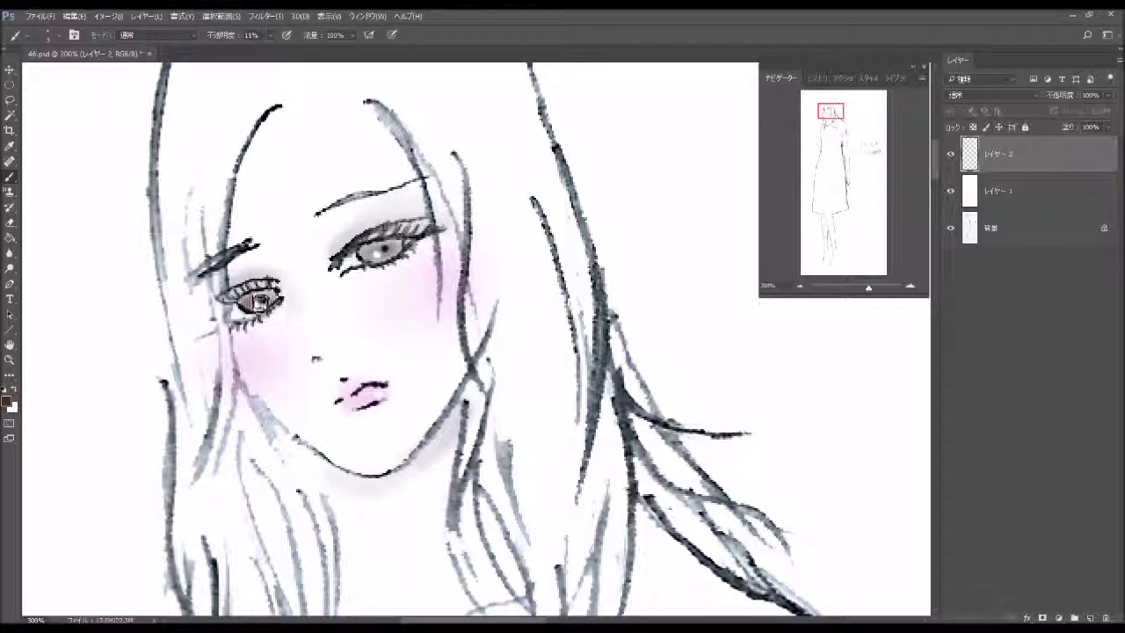
# Tint both irises brown, deepen the right iris, and reset the colour to black
pyautogui.moveTo(257, 309); pyautogui.dragTo(275, 304)
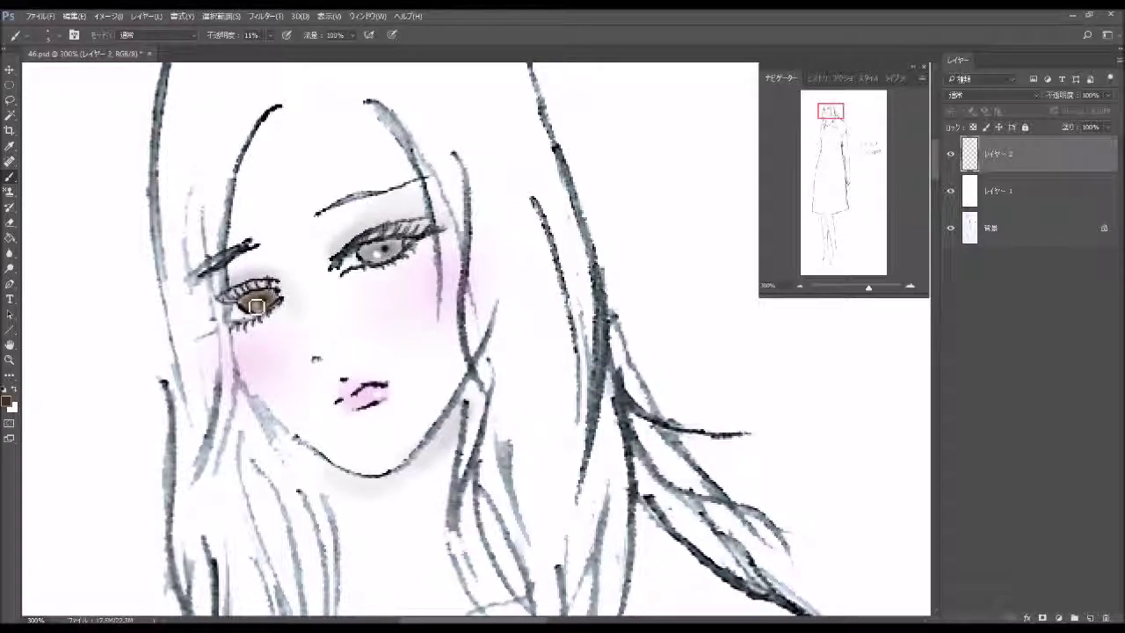
pyautogui.moveTo(362, 251); pyautogui.dragTo(382, 258)
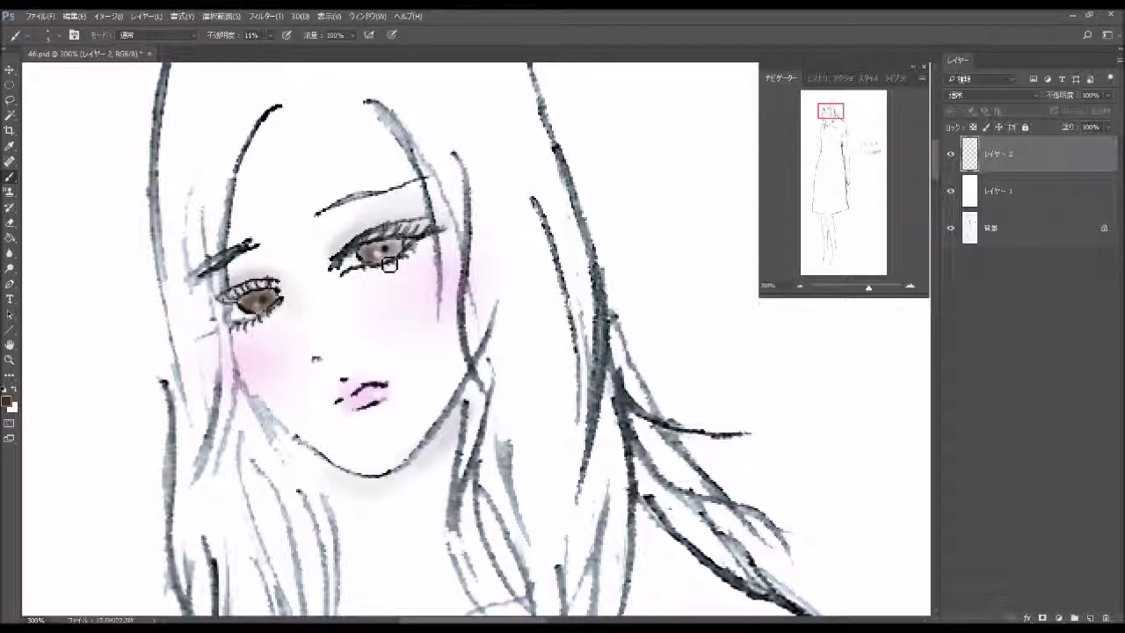
pyautogui.moveTo(389, 252)
pyautogui.mouseDown()
pyautogui.moveTo(404, 257)
pyautogui.moveTo(388, 254)
pyautogui.mouseUp()
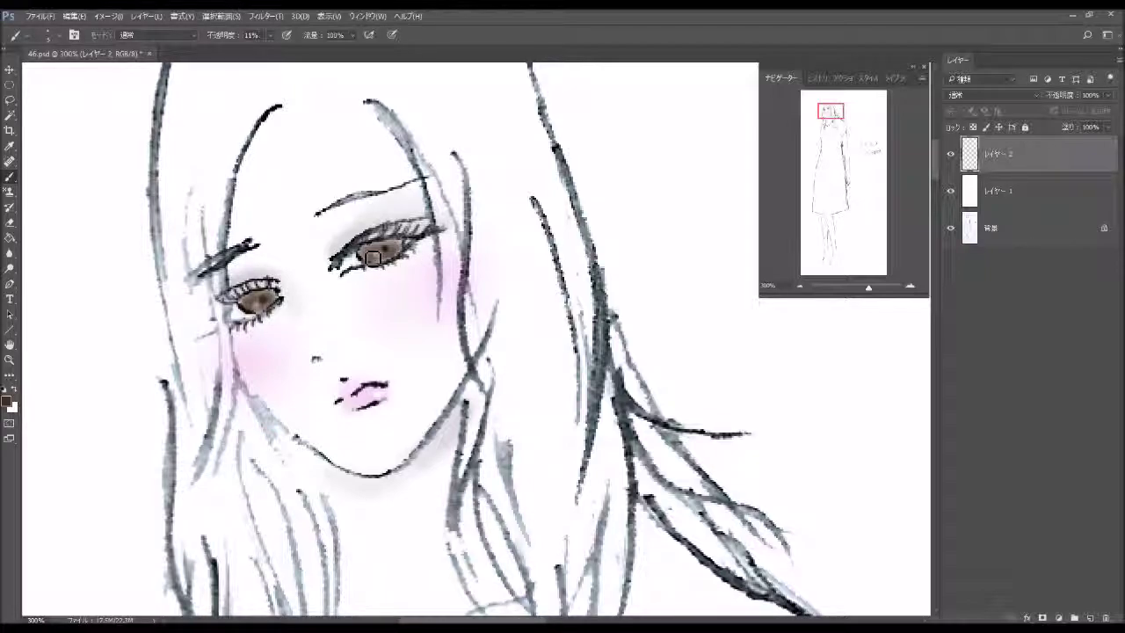
pyautogui.click(6, 388)
pyautogui.click(59, 36)
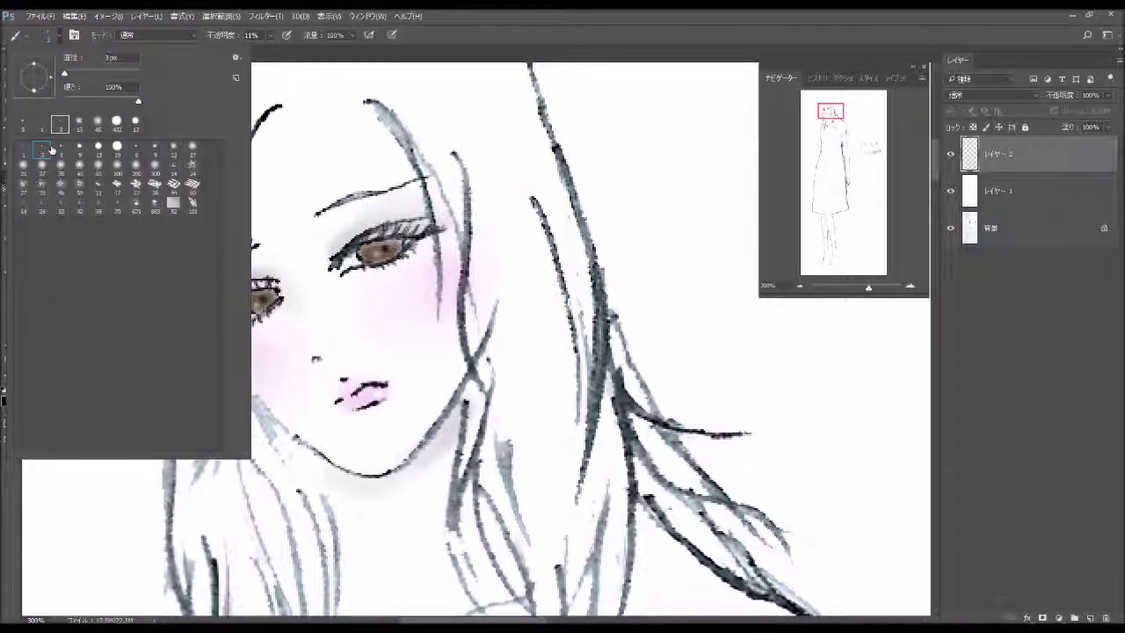
# Raise brush opacity to 100% and paint black pupils in both irises
pyautogui.click(270, 35)
pyautogui.moveTo(268, 49); pyautogui.dragTo(330, 49)
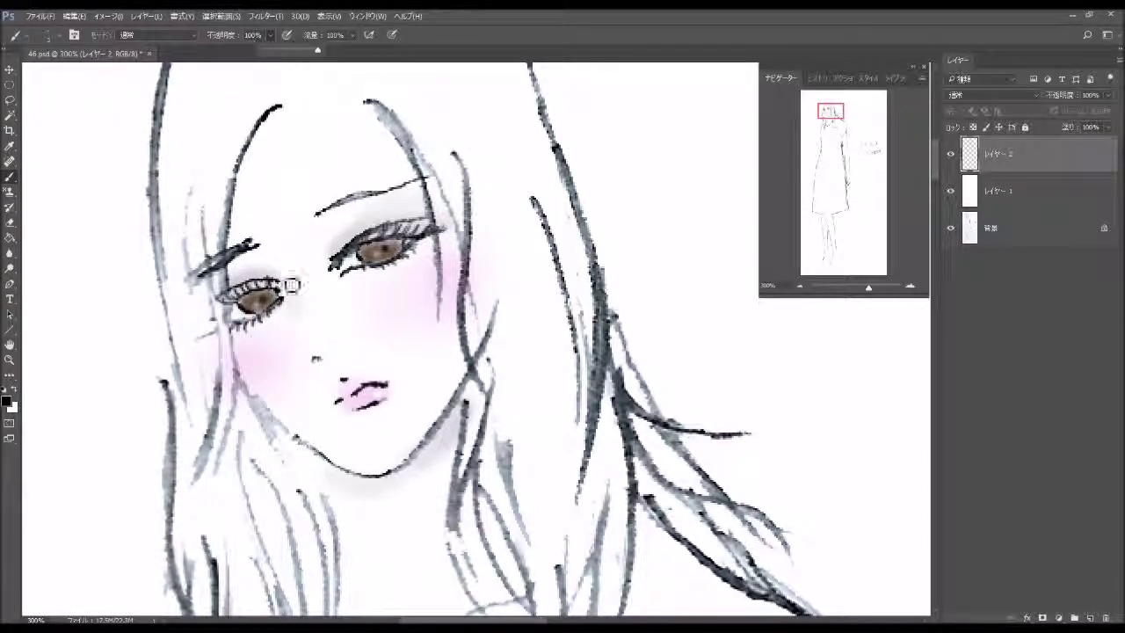
pyautogui.click(270, 305)
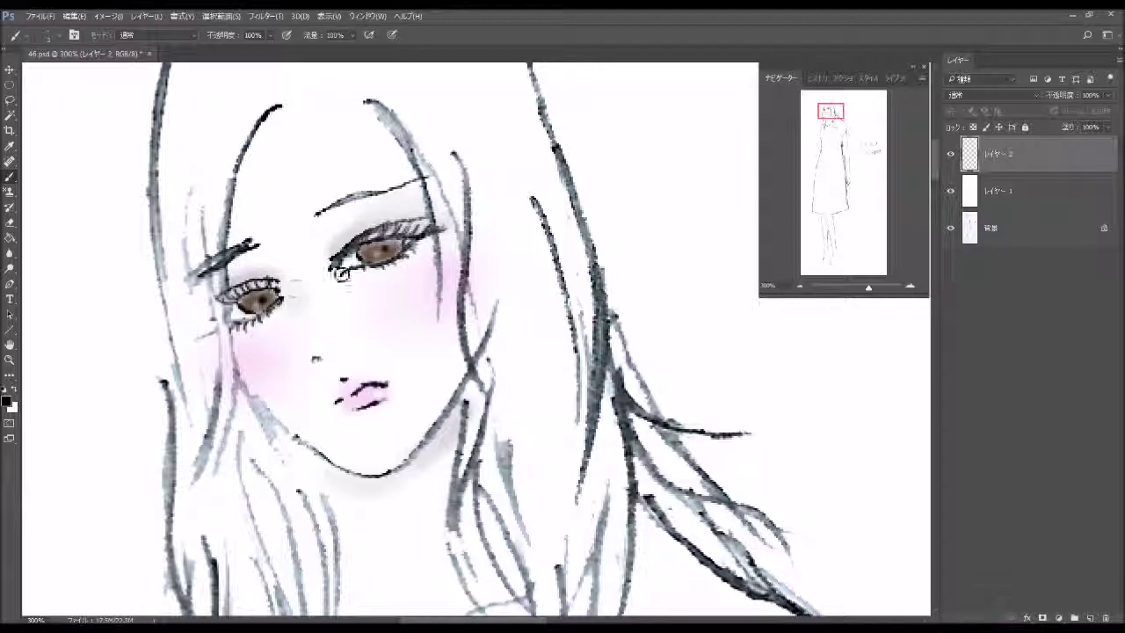
pyautogui.moveTo(389, 257); pyautogui.dragTo(390, 254)
# Switch to white and dab a catchlight on each iris
pyautogui.click(14, 388)
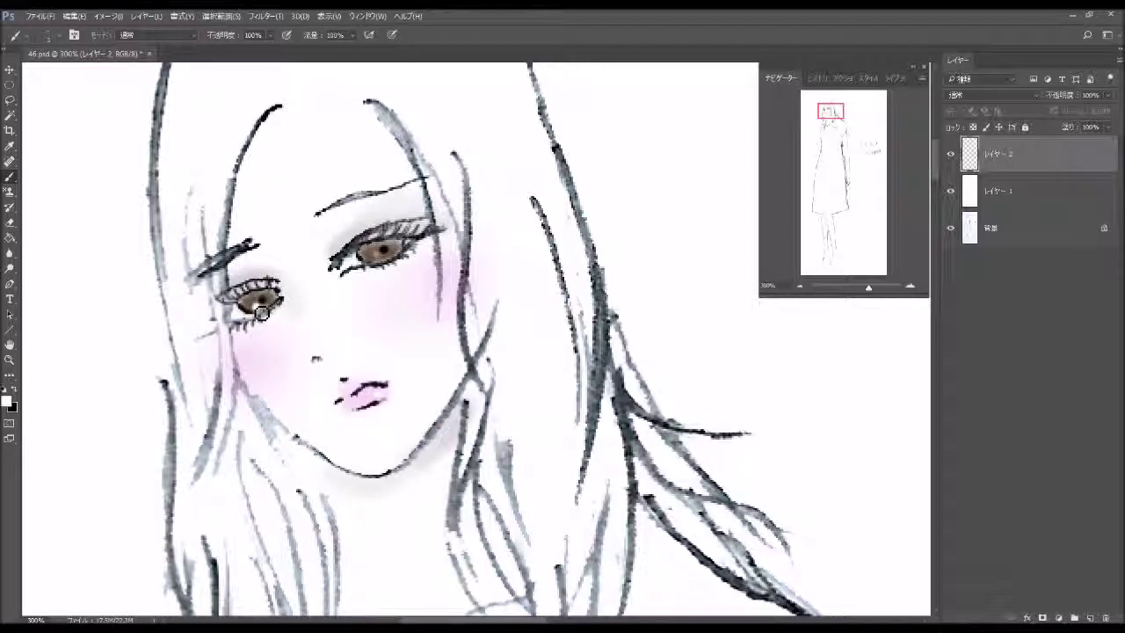
pyautogui.click(261, 311)
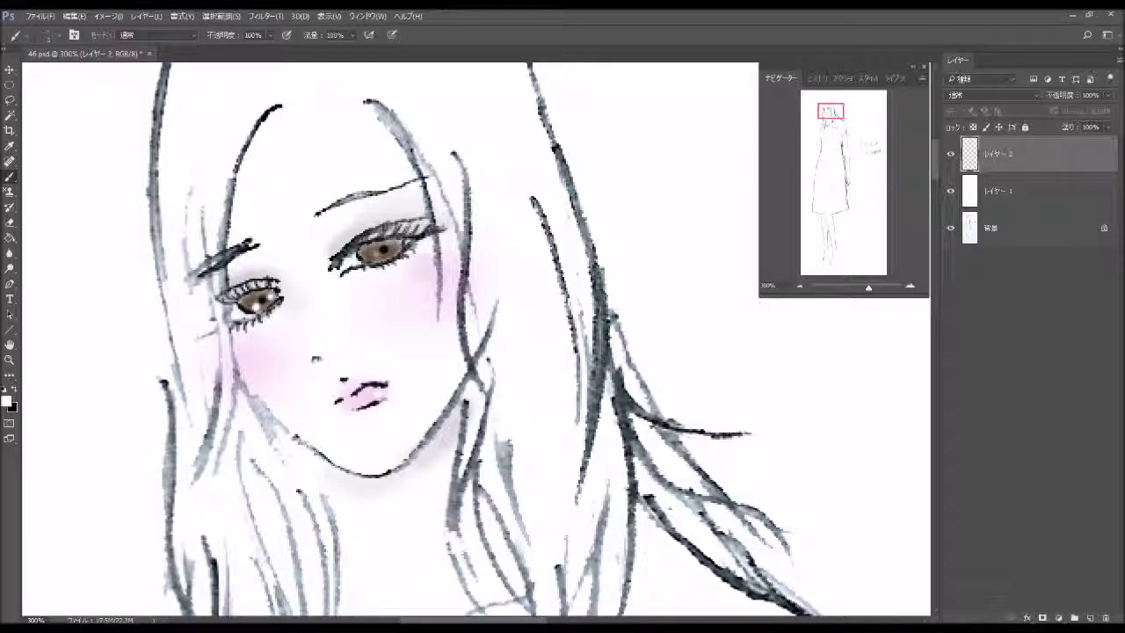
pyautogui.click(383, 254)
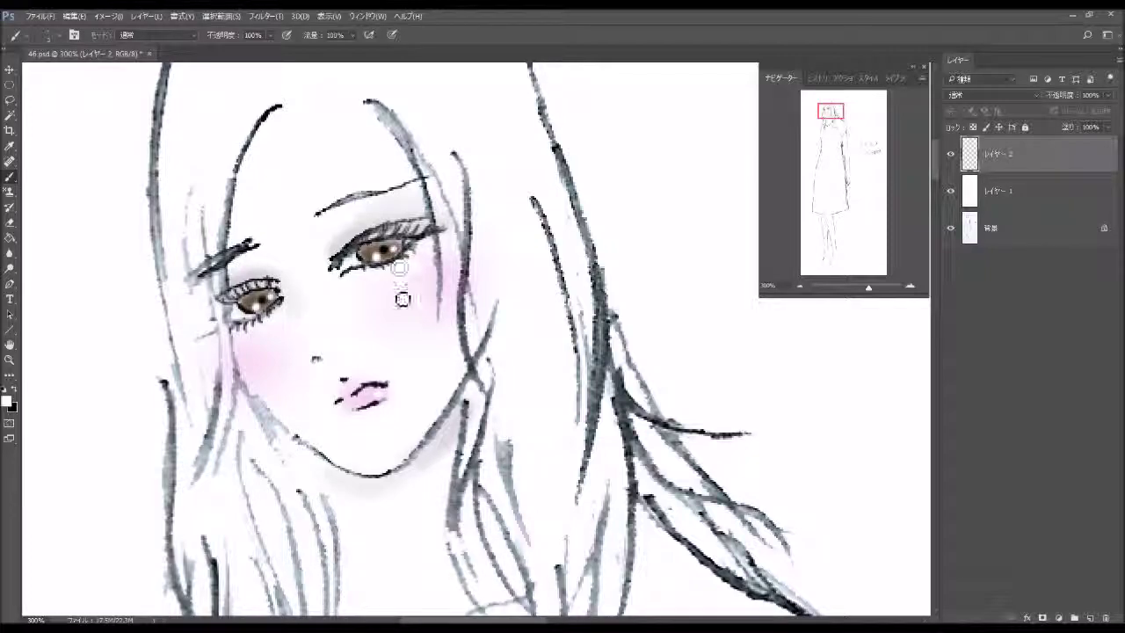
pyautogui.click(13, 388)
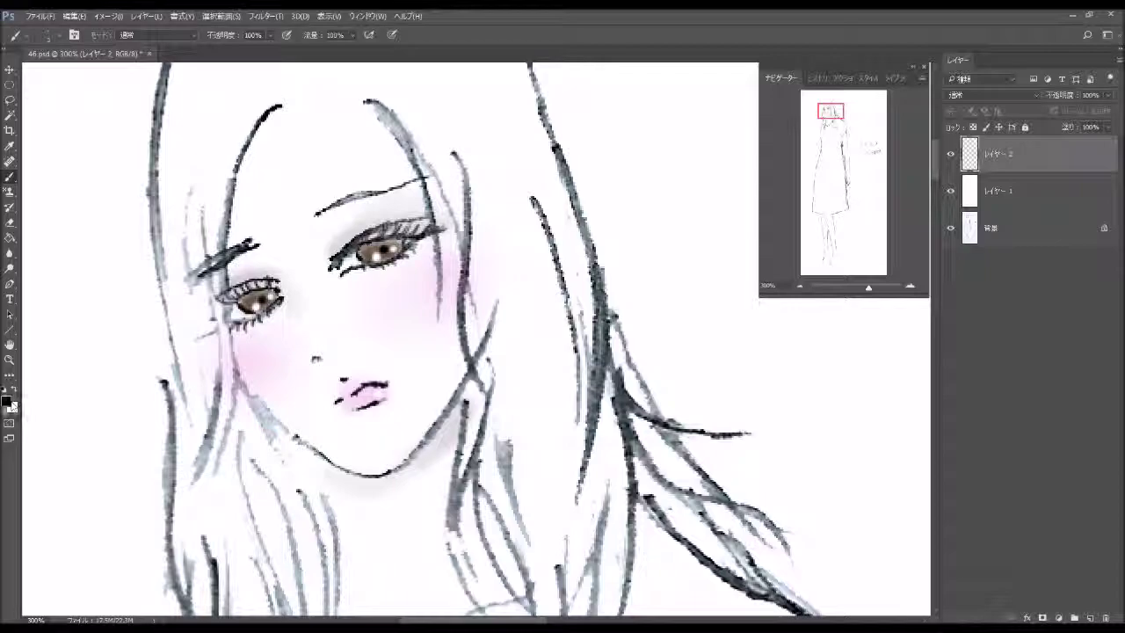
# Pick dark brown #4c2510 and paint both upper lash lines with it
pyautogui.moveTo(182, 356); pyautogui.dragTo(182, 353)
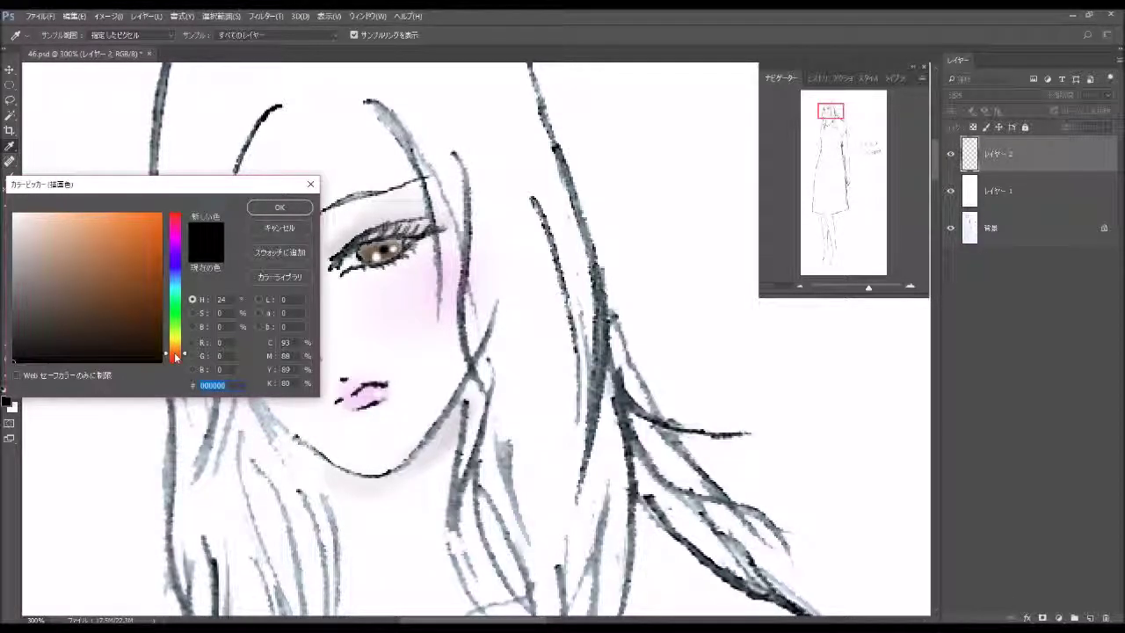
pyautogui.click(131, 317)
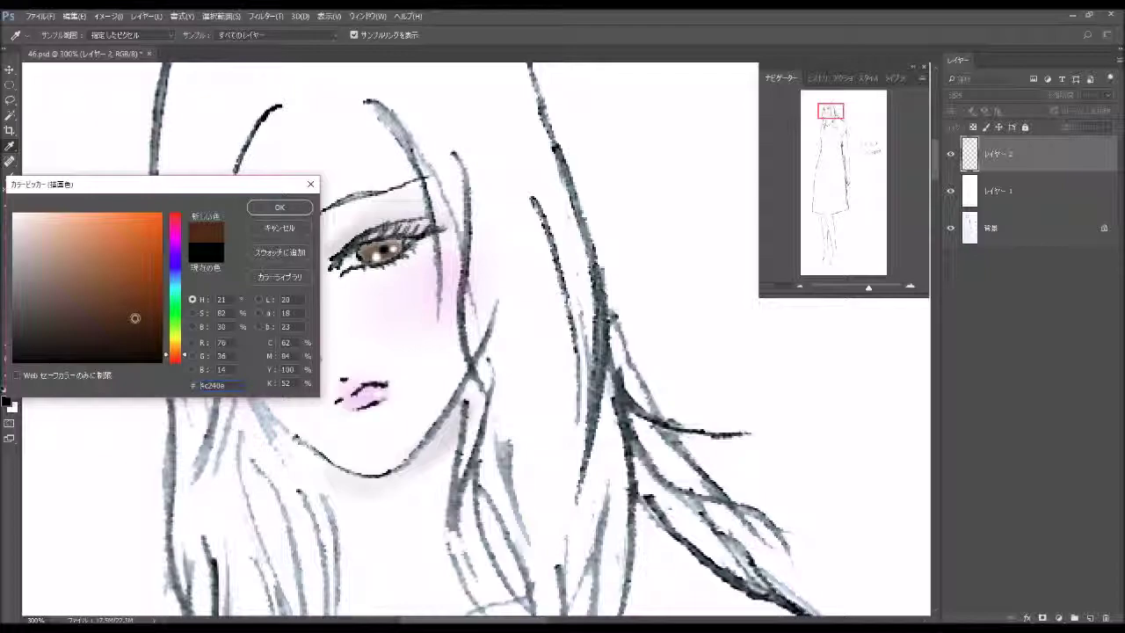
pyautogui.click(280, 210)
pyautogui.press('b')
pyautogui.click(39, 35)
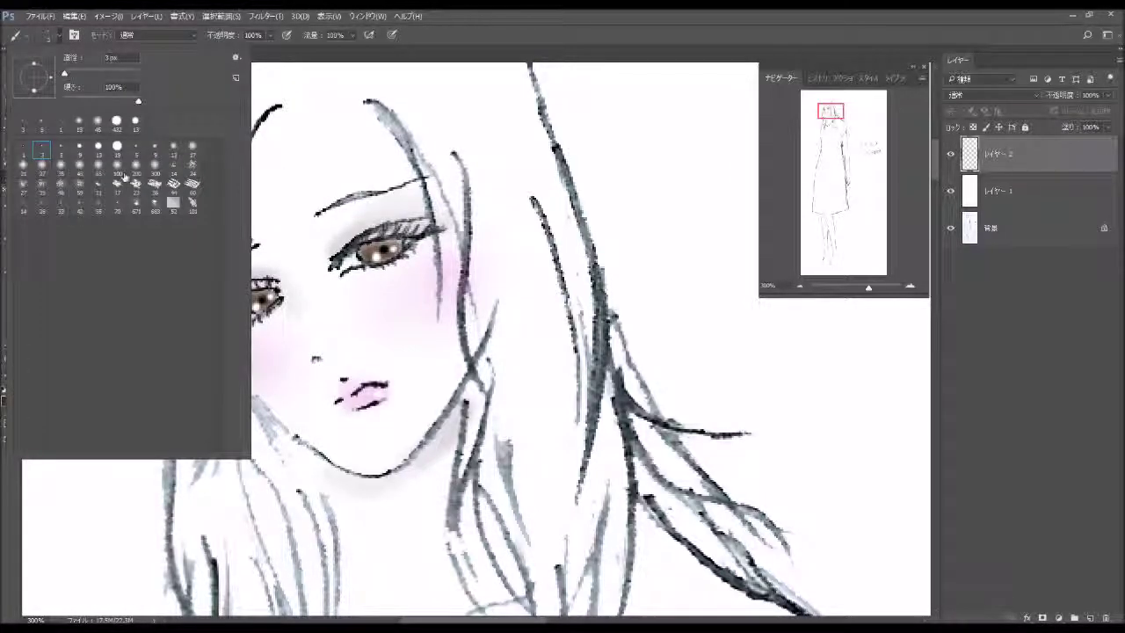
pyautogui.click(231, 53)
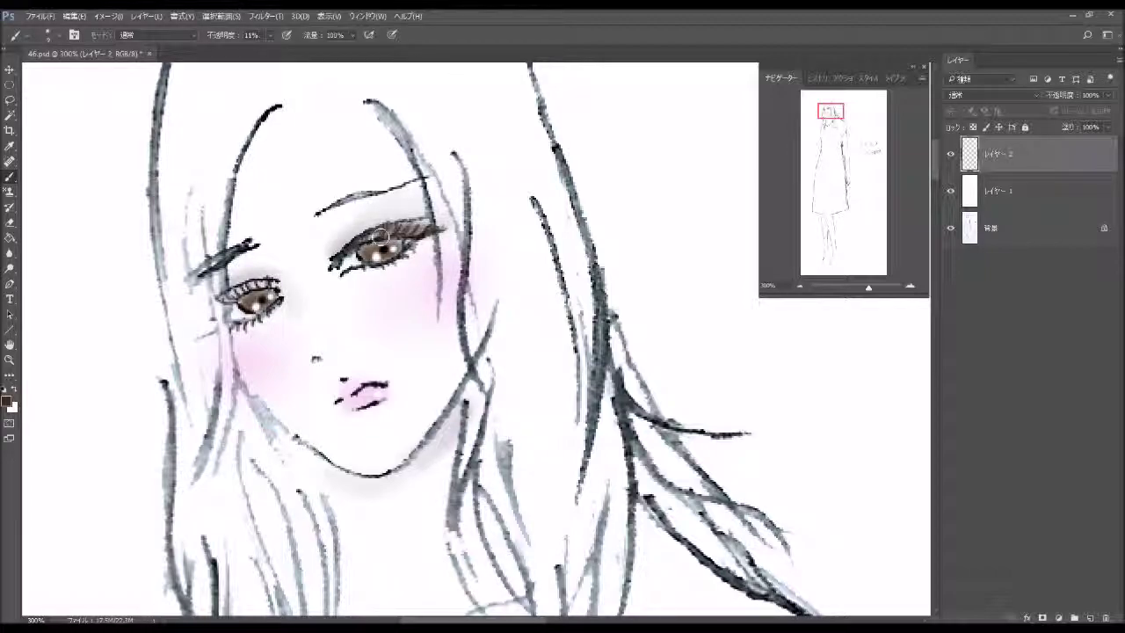
pyautogui.moveTo(379, 235); pyautogui.dragTo(435, 230)
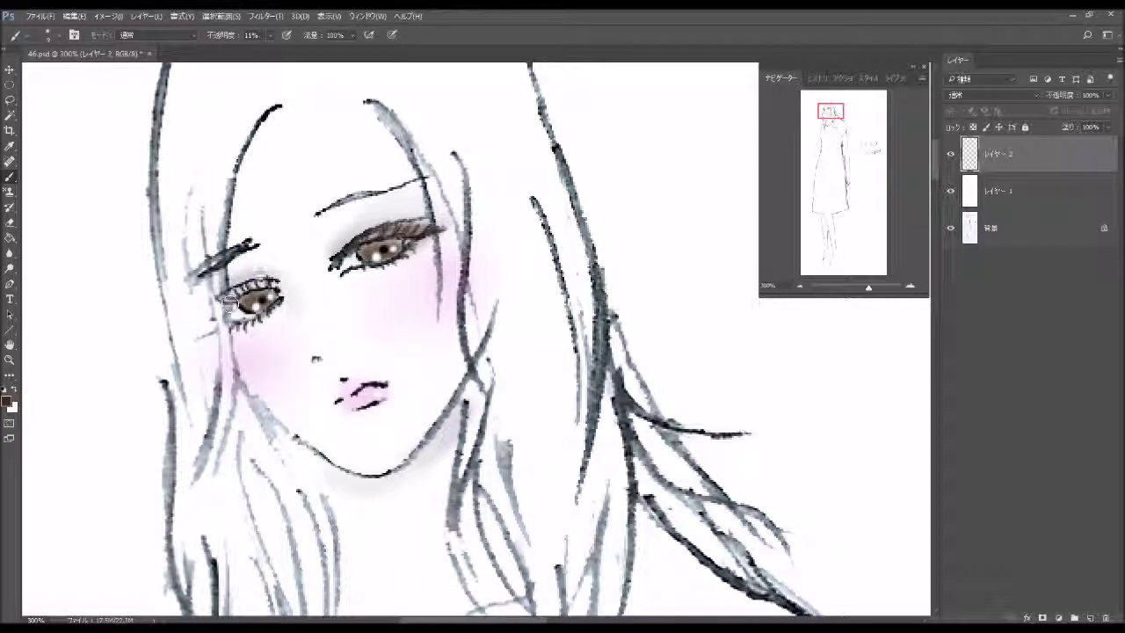
pyautogui.moveTo(228, 302); pyautogui.dragTo(280, 286)
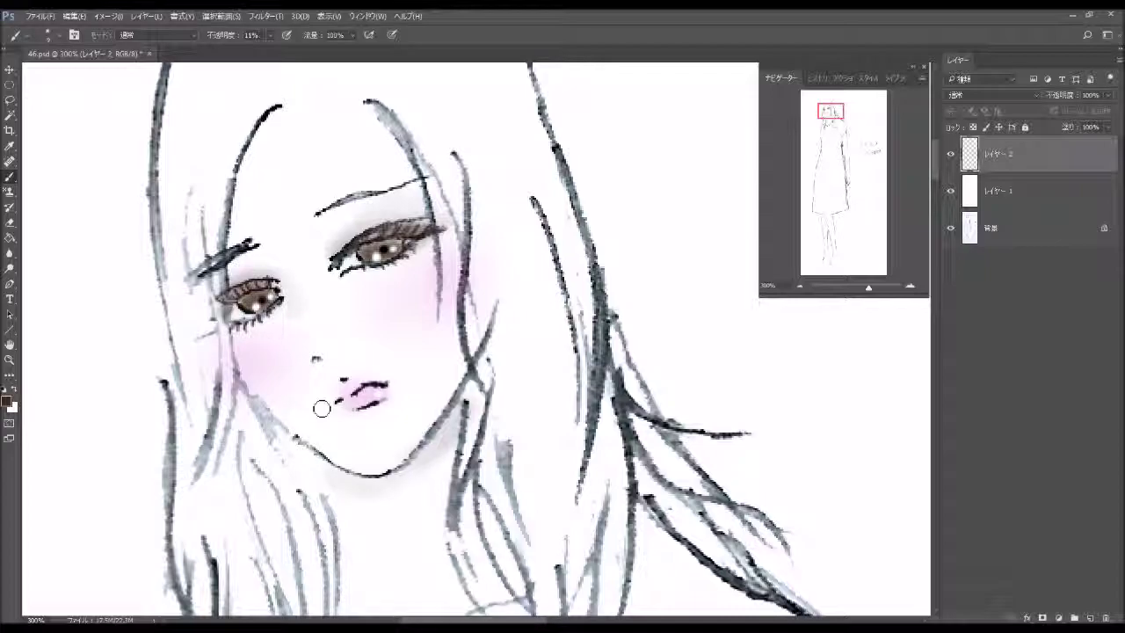
# With a softer brush tip, tint both eyebrows dark brown
pyautogui.click(59, 38)
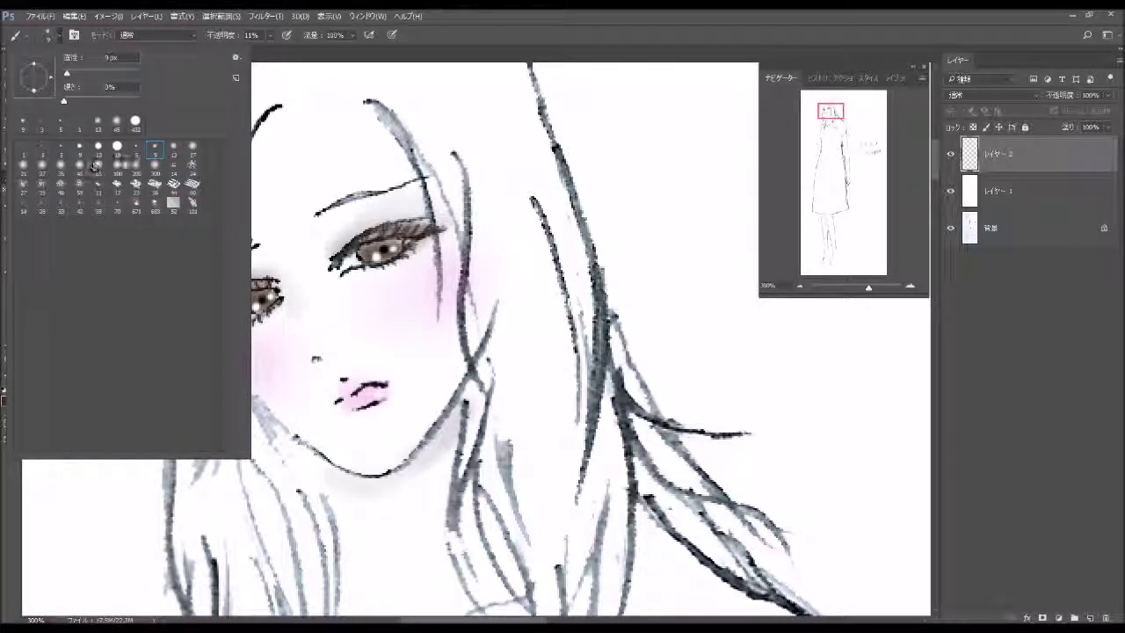
pyautogui.click(330, 213)
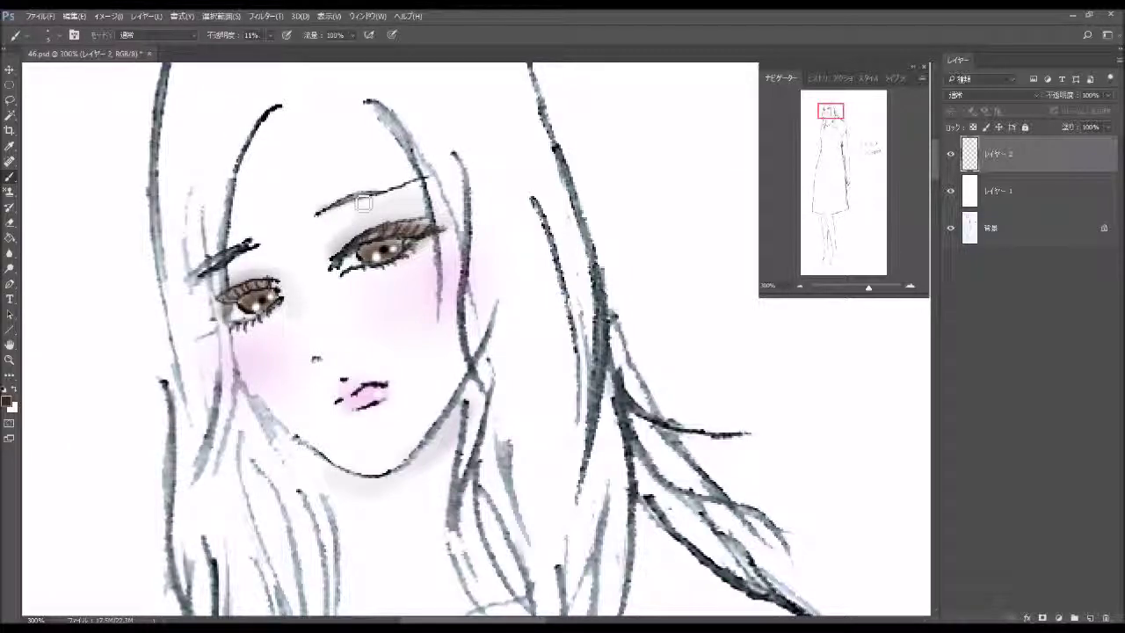
pyautogui.moveTo(407, 194); pyautogui.dragTo(376, 198)
pyautogui.moveTo(375, 198); pyautogui.dragTo(335, 211)
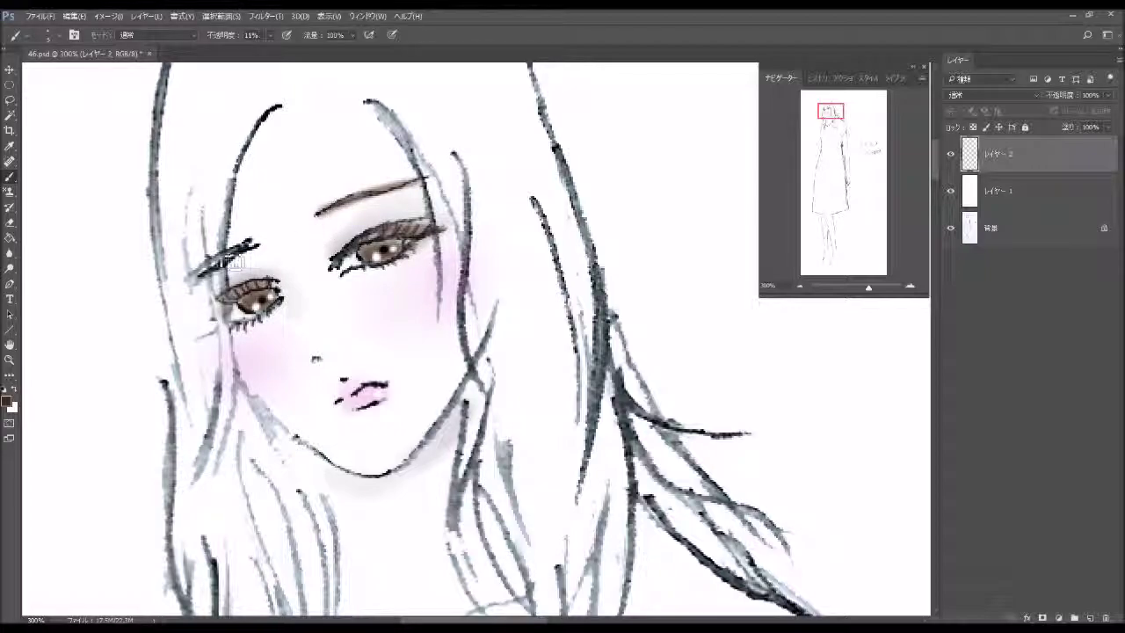
pyautogui.moveTo(243, 255); pyautogui.dragTo(237, 261)
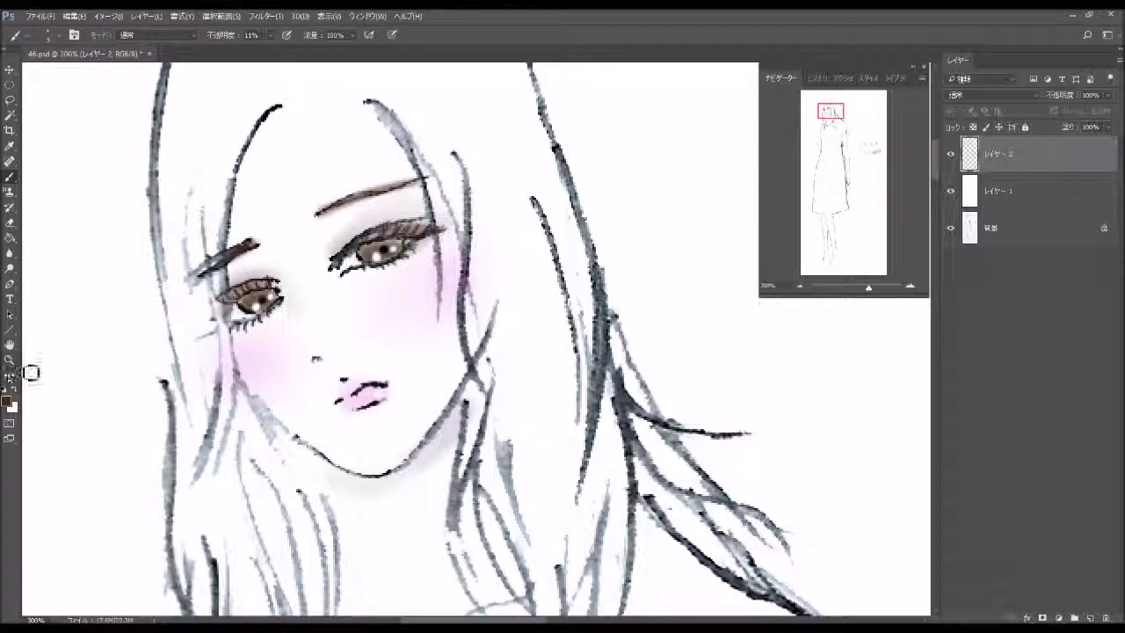
# Choose the lighter brown #a45b14 as the painting colour
pyautogui.click(7, 400)
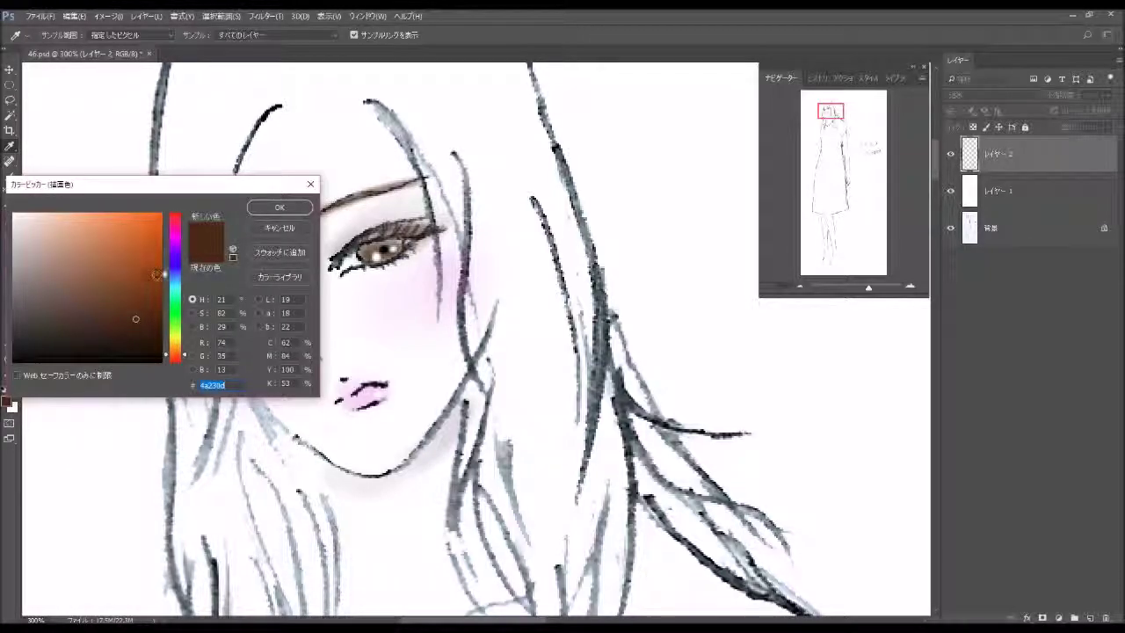
pyautogui.moveTo(179, 356); pyautogui.dragTo(179, 352)
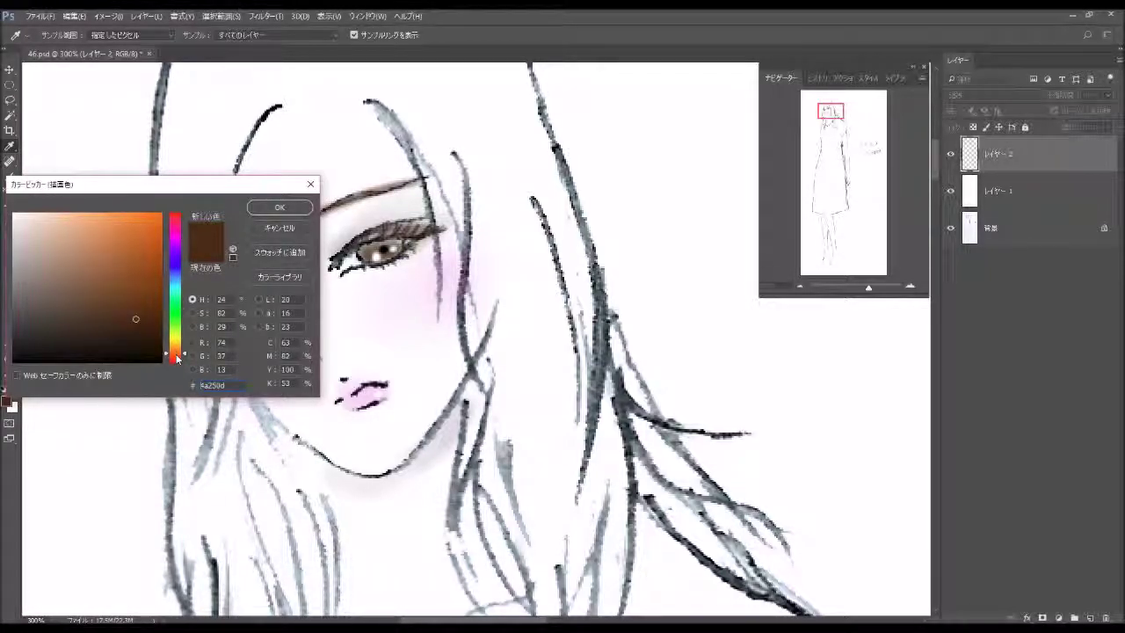
pyautogui.moveTo(149, 255); pyautogui.dragTo(128, 255)
pyautogui.click(279, 207)
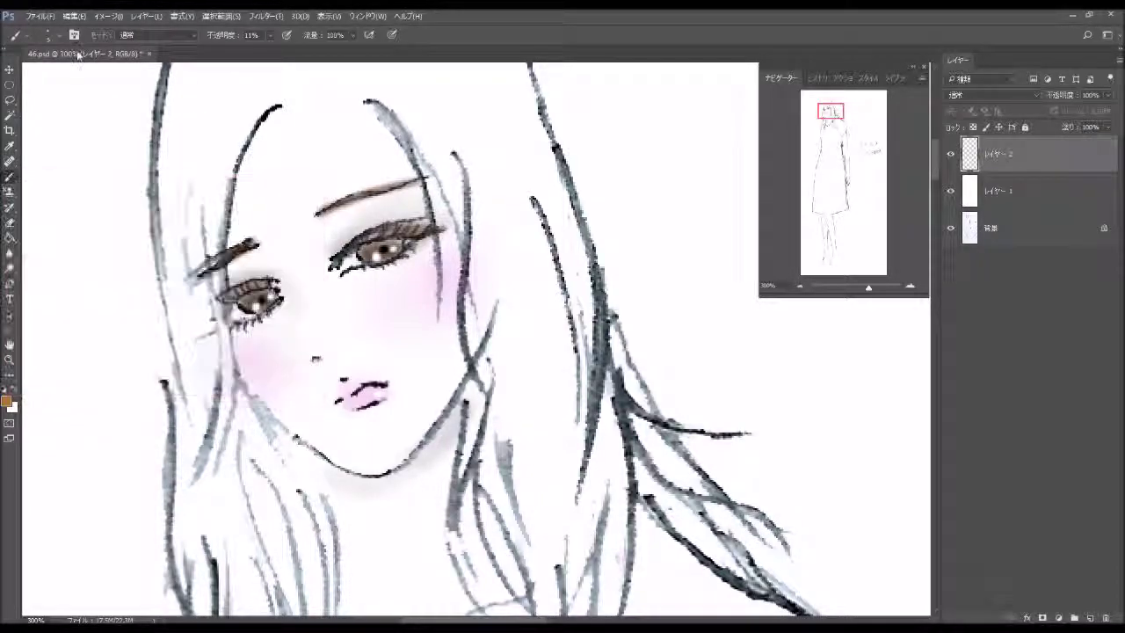
# Set up a 35 px soft brush at a faint 4% opacity for the wash
pyautogui.press('b')
pyautogui.click(59, 34)
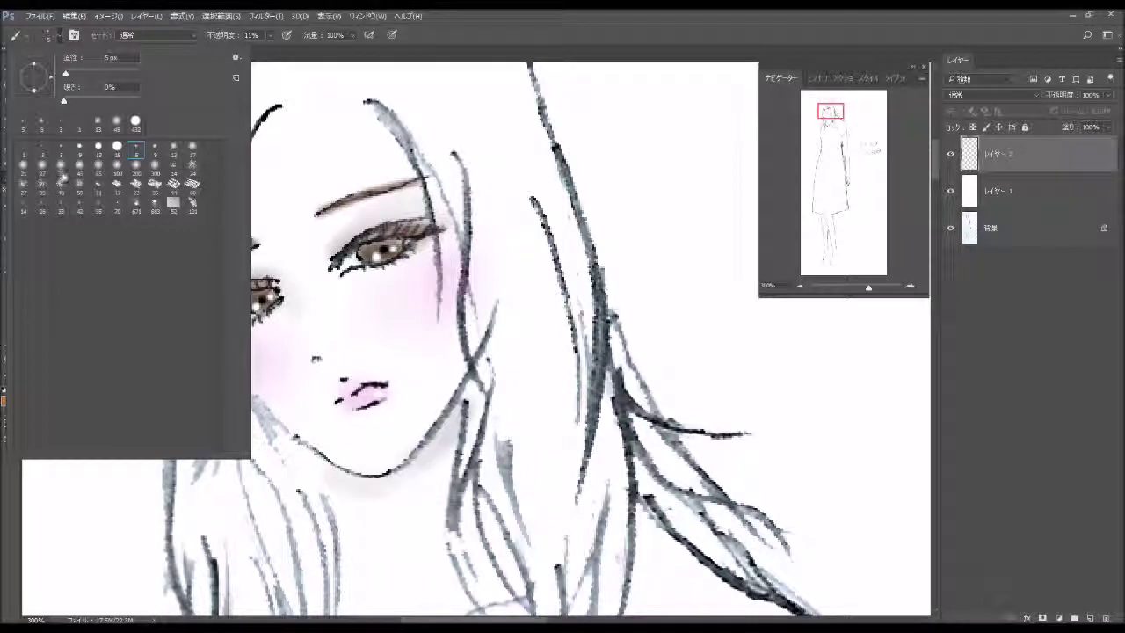
pyautogui.click(61, 169)
pyautogui.click(263, 58)
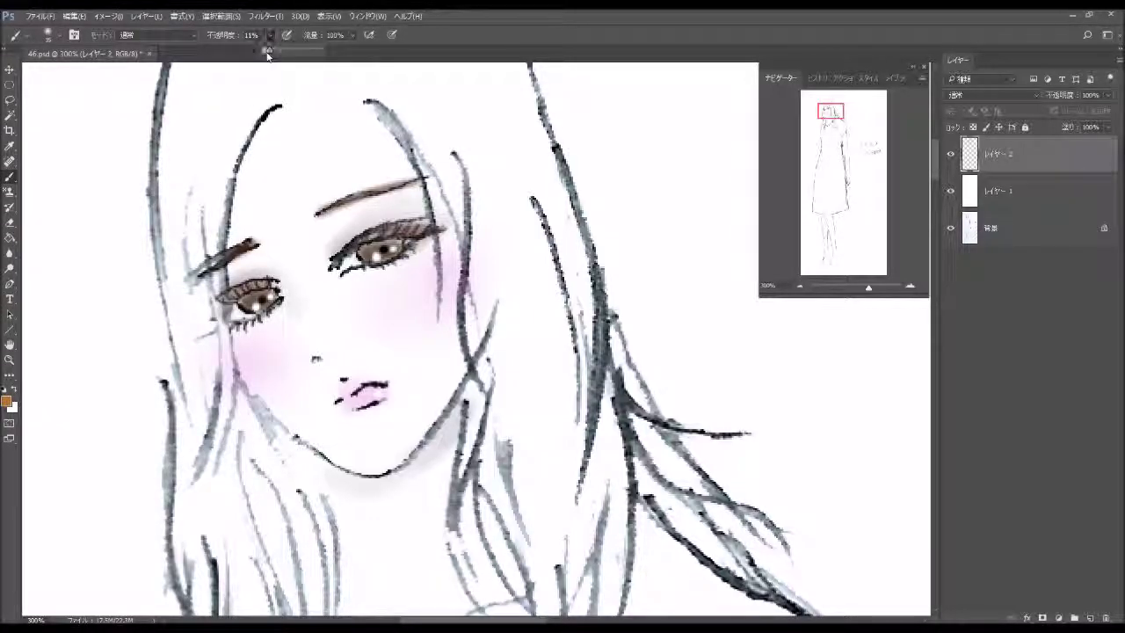
pyautogui.click(373, 141)
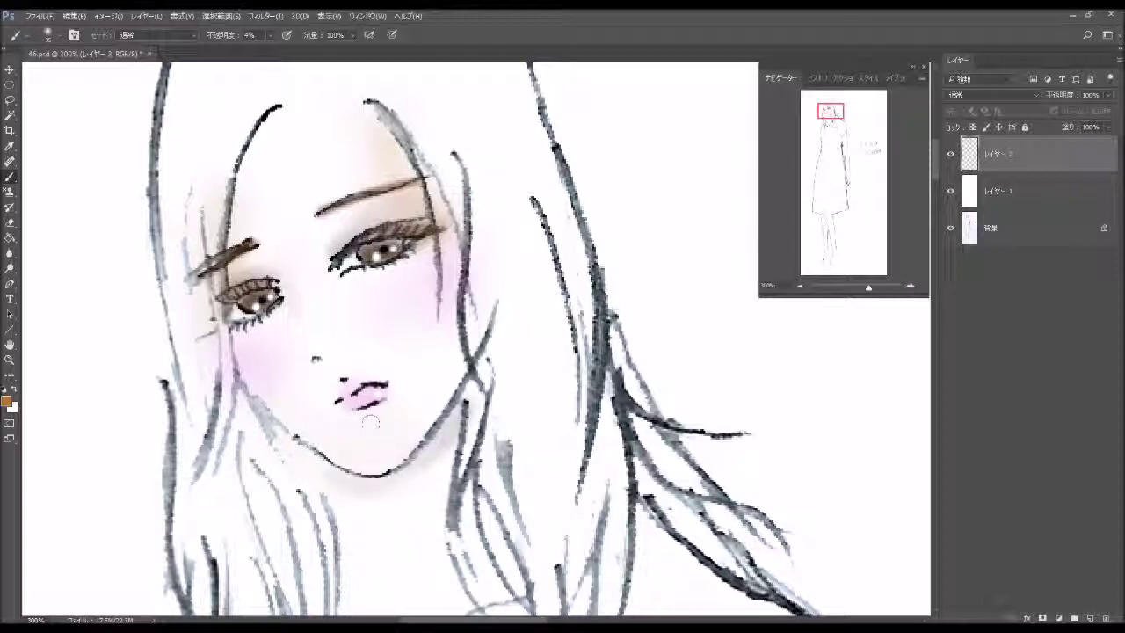
pyautogui.click(802, 287)
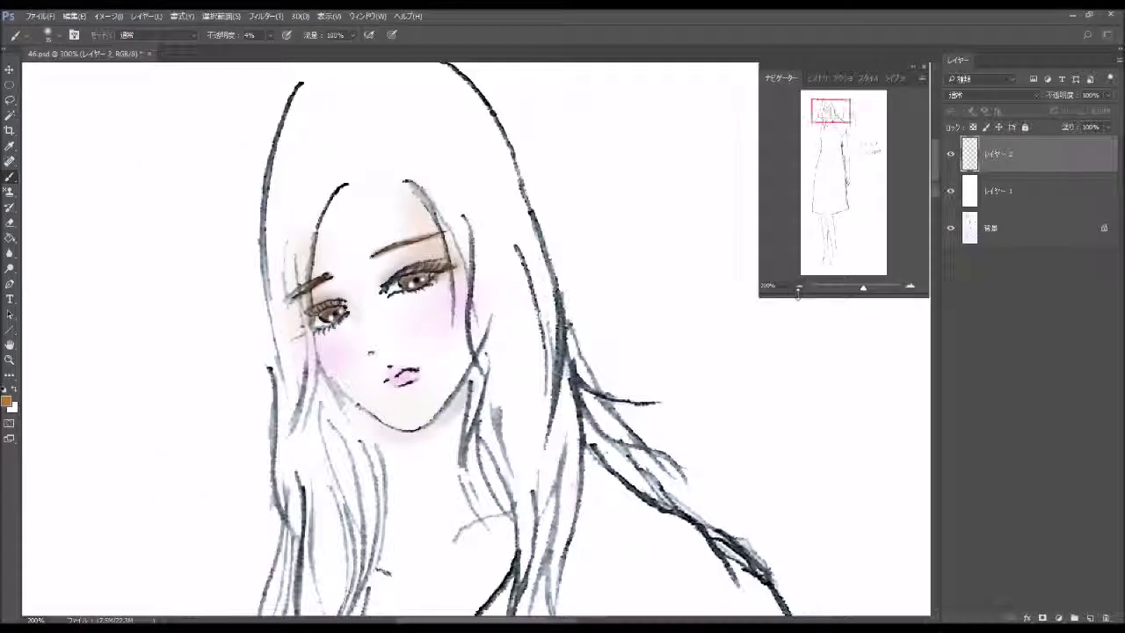
pyautogui.click(800, 286)
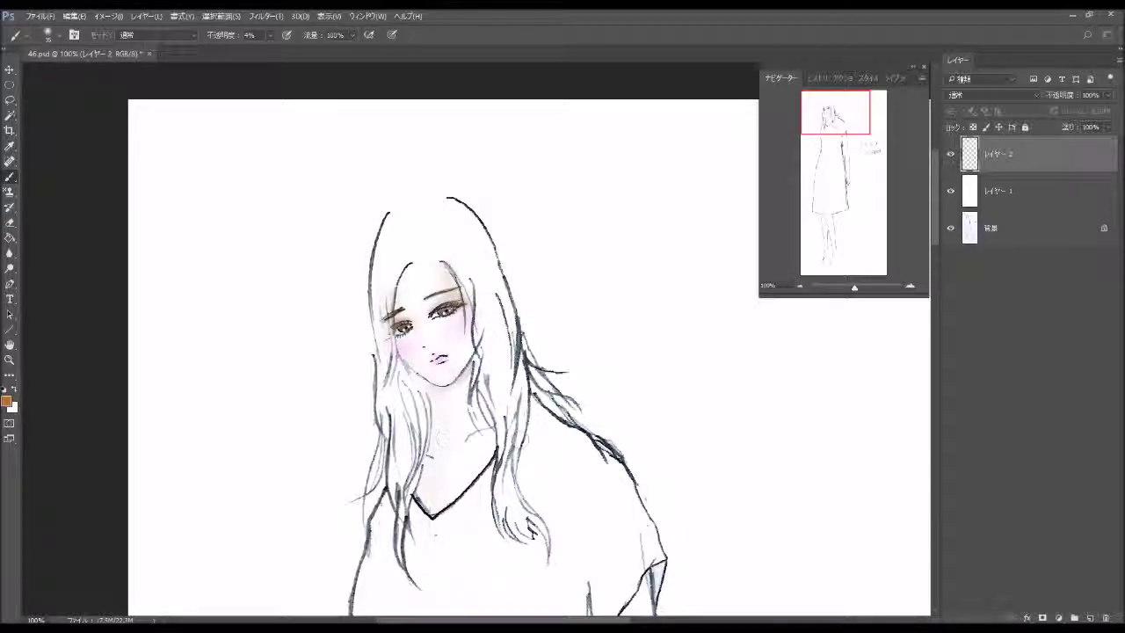
pyautogui.scroll(-5, 722, 246)
pyautogui.scroll(-8, 722, 246)
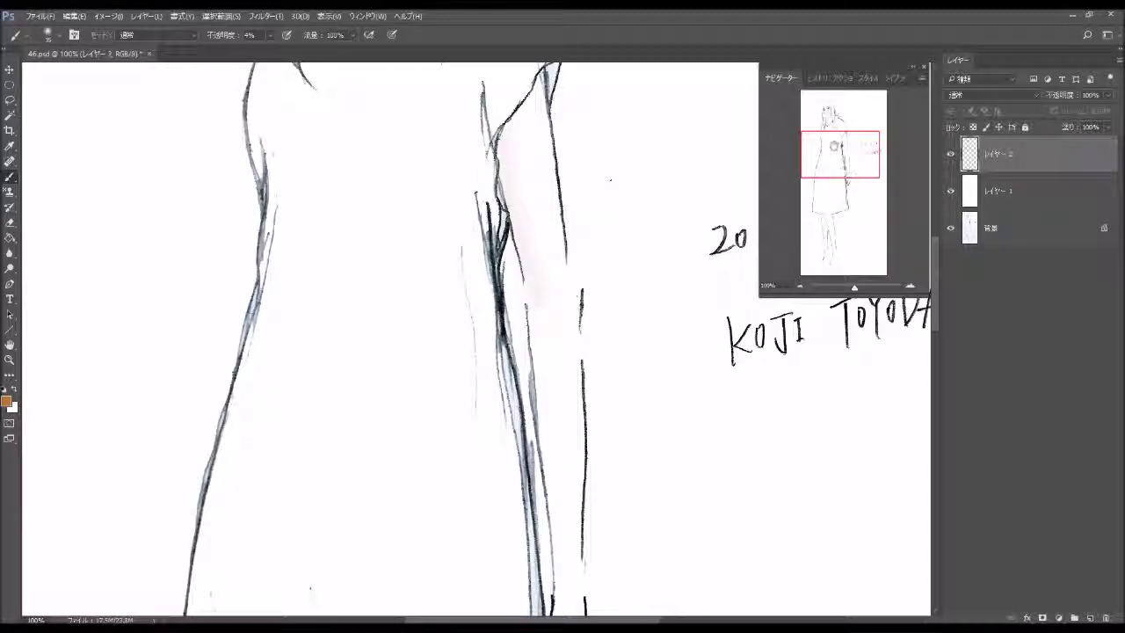
pyautogui.scroll(-3, 543, 112)
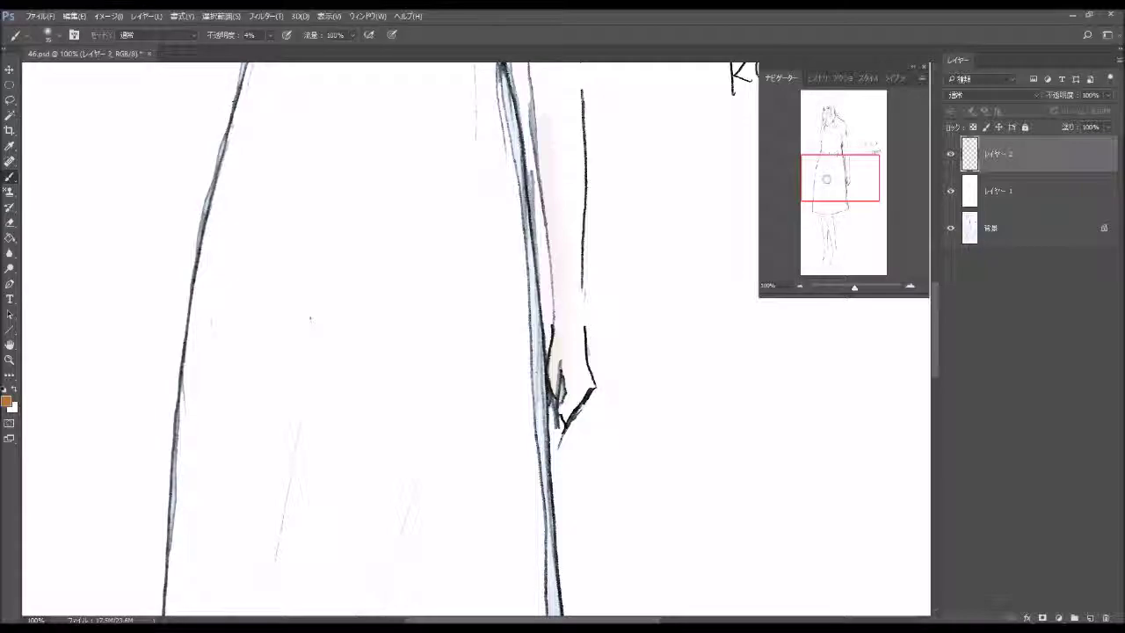
pyautogui.moveTo(826, 180)
pyautogui.mouseDown()
pyautogui.moveTo(810, 230)
pyautogui.moveTo(805, 124)
pyautogui.moveTo(803, 142)
pyautogui.moveTo(833, 112)
pyautogui.mouseUp()
pyautogui.click(910, 285)
pyautogui.click(910, 286)
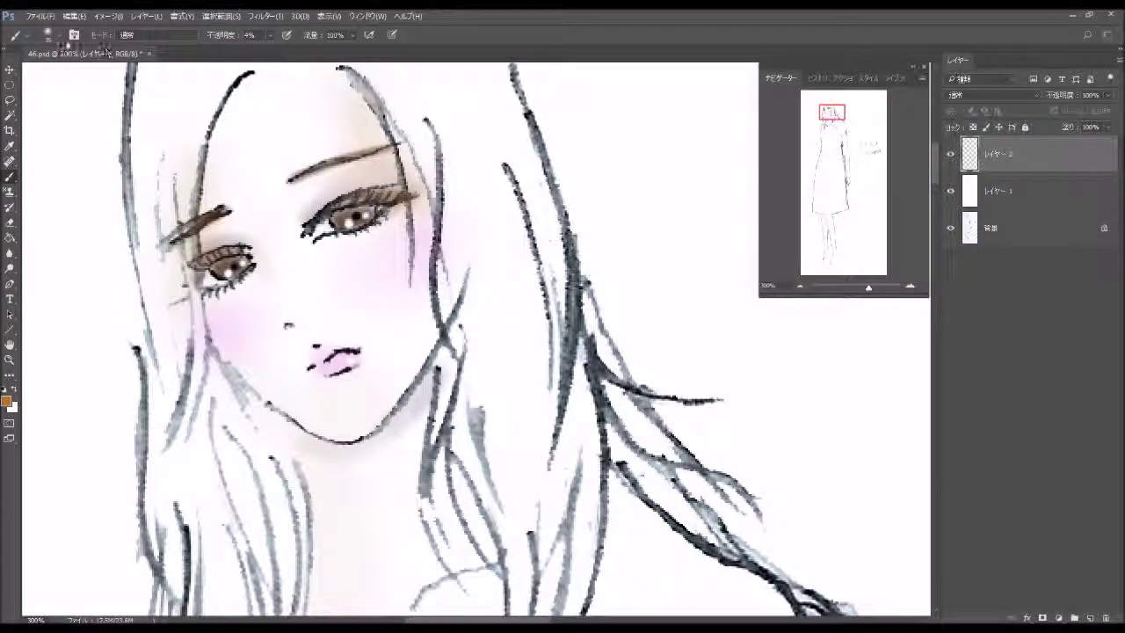
# With a 9 px brush, softly reshade both irises, deepen the lips' pink, then zoom out to 200%
pyautogui.click(58, 36)
pyautogui.click(156, 152)
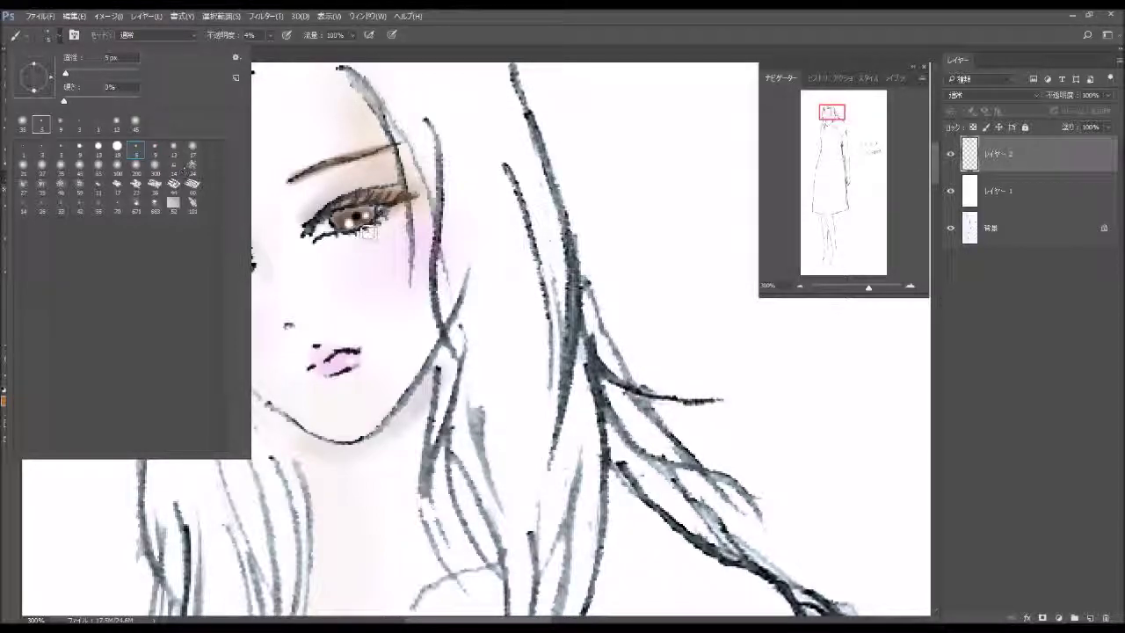
pyautogui.click(351, 221)
pyautogui.moveTo(348, 221); pyautogui.dragTo(372, 213)
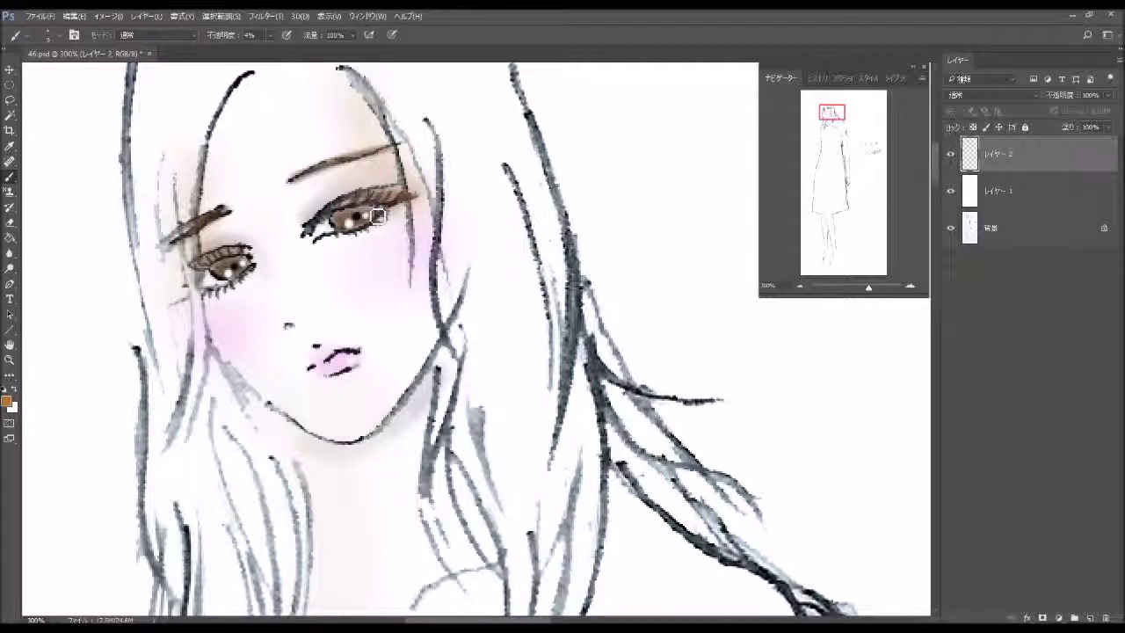
pyautogui.moveTo(373, 213); pyautogui.dragTo(345, 228)
pyautogui.moveTo(223, 279); pyautogui.dragTo(240, 265)
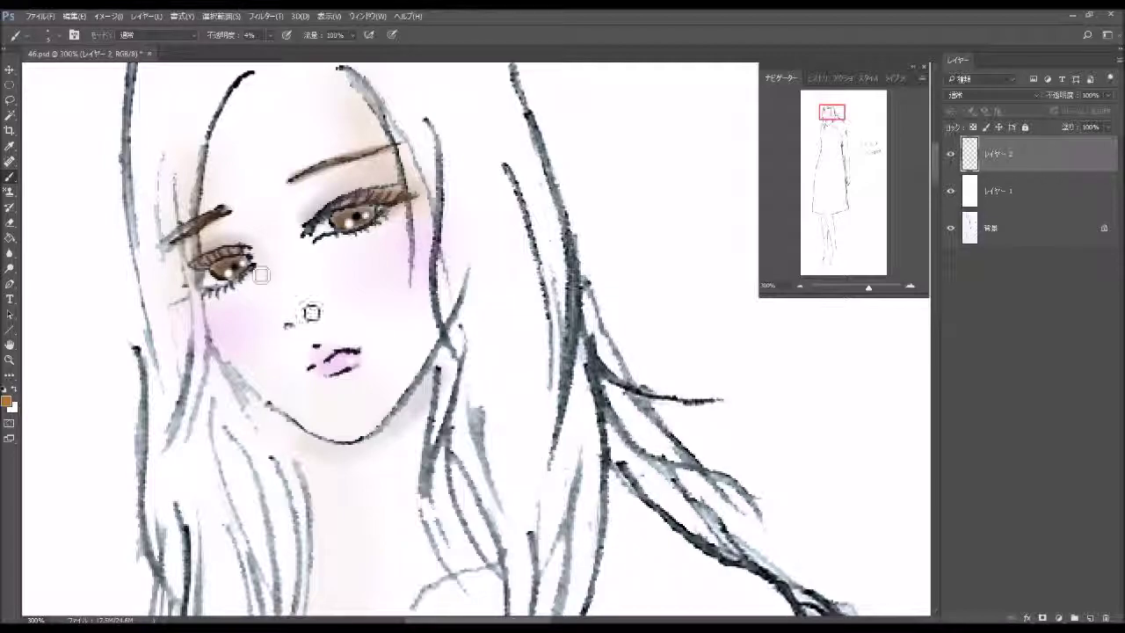
pyautogui.moveTo(332, 366)
pyautogui.mouseDown()
pyautogui.moveTo(342, 373)
pyautogui.moveTo(345, 361)
pyautogui.moveTo(334, 352)
pyautogui.moveTo(323, 359)
pyautogui.moveTo(362, 355)
pyautogui.mouseUp()
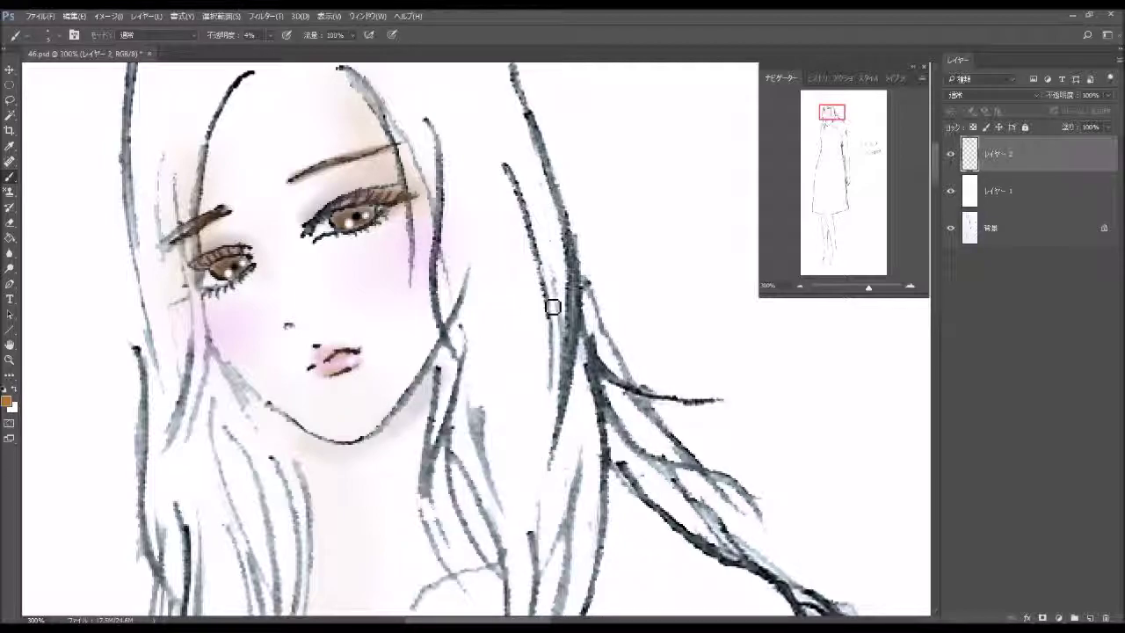
pyautogui.hotkey('ctrl', '-')
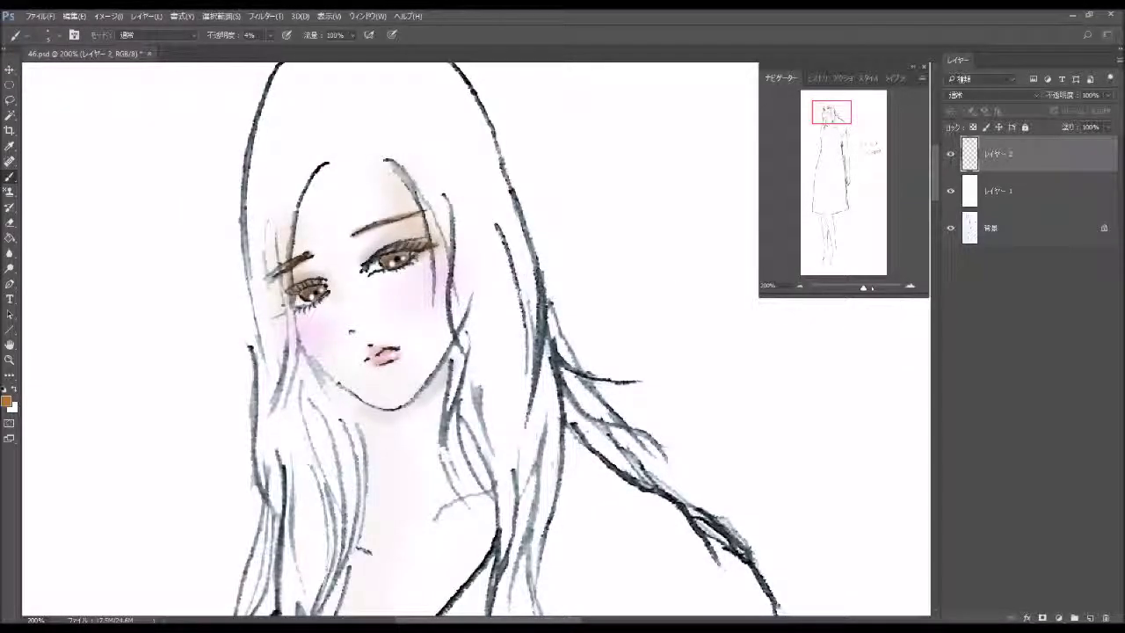
# Set the foreground colour to teal (H 185)
pyautogui.click(7, 400)
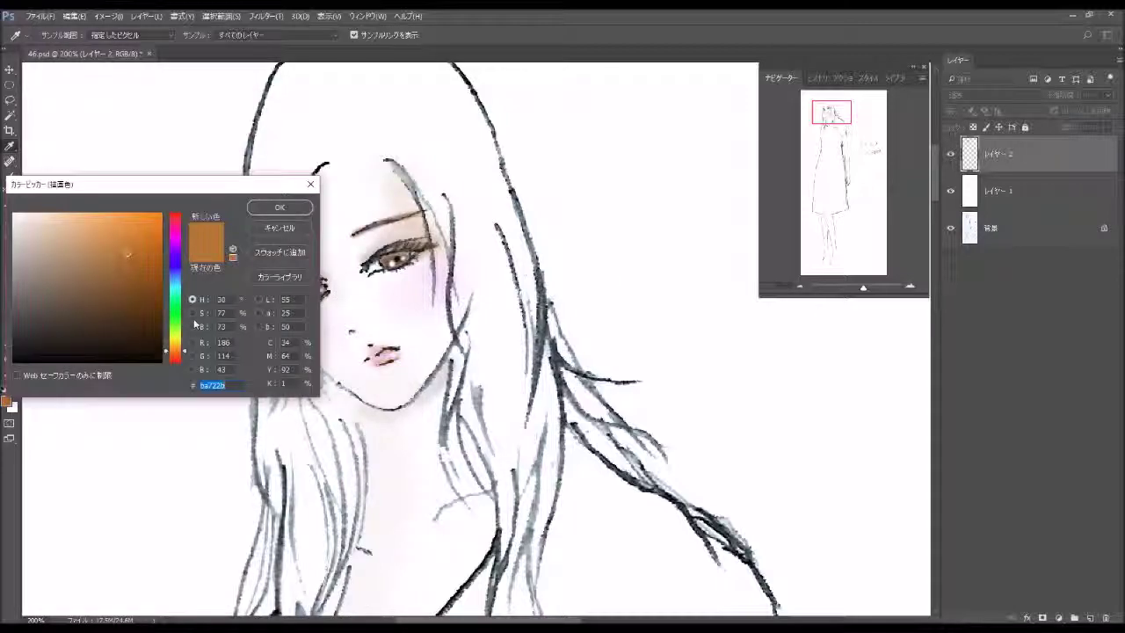
pyautogui.click(175, 286)
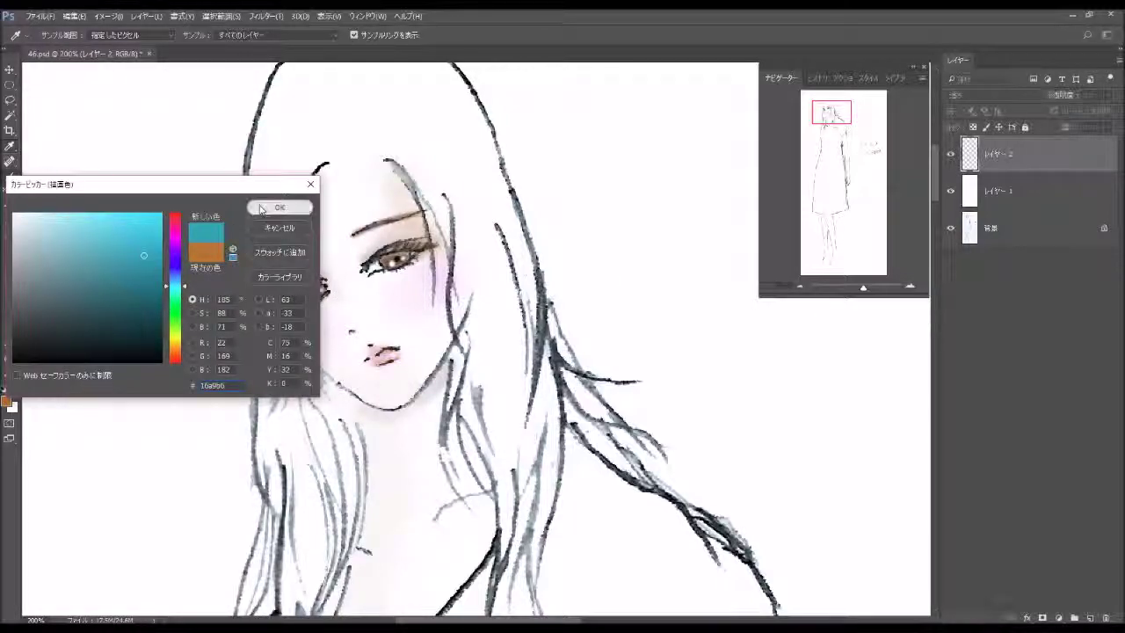
pyautogui.click(279, 208)
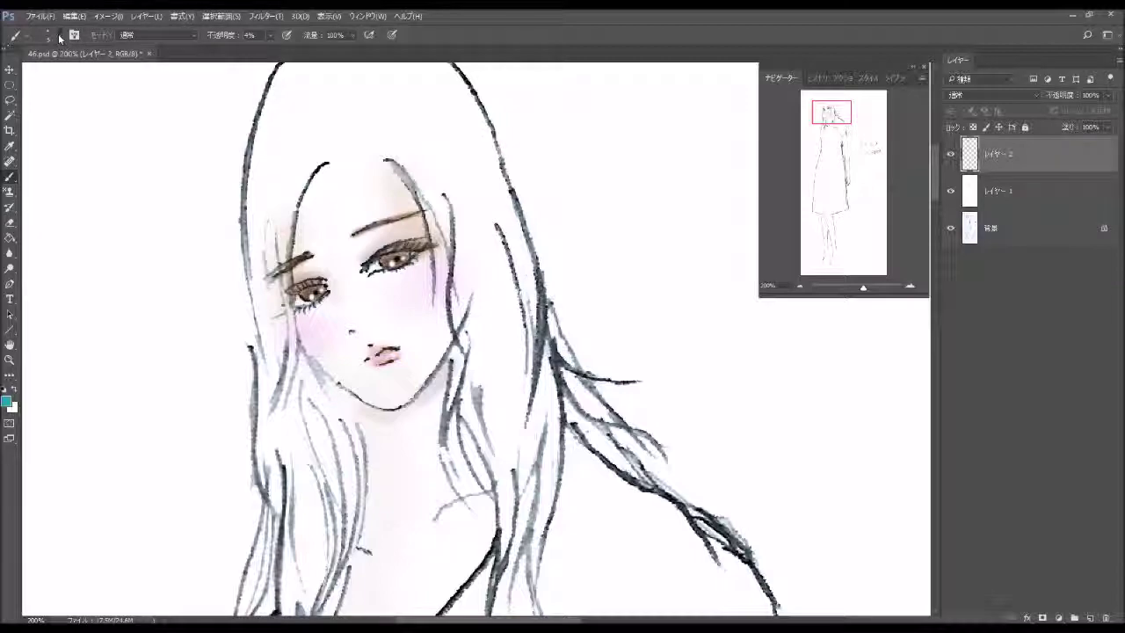
# Set the brush opacity to 80% and zoom out to show the upper body
pyautogui.click(57, 35)
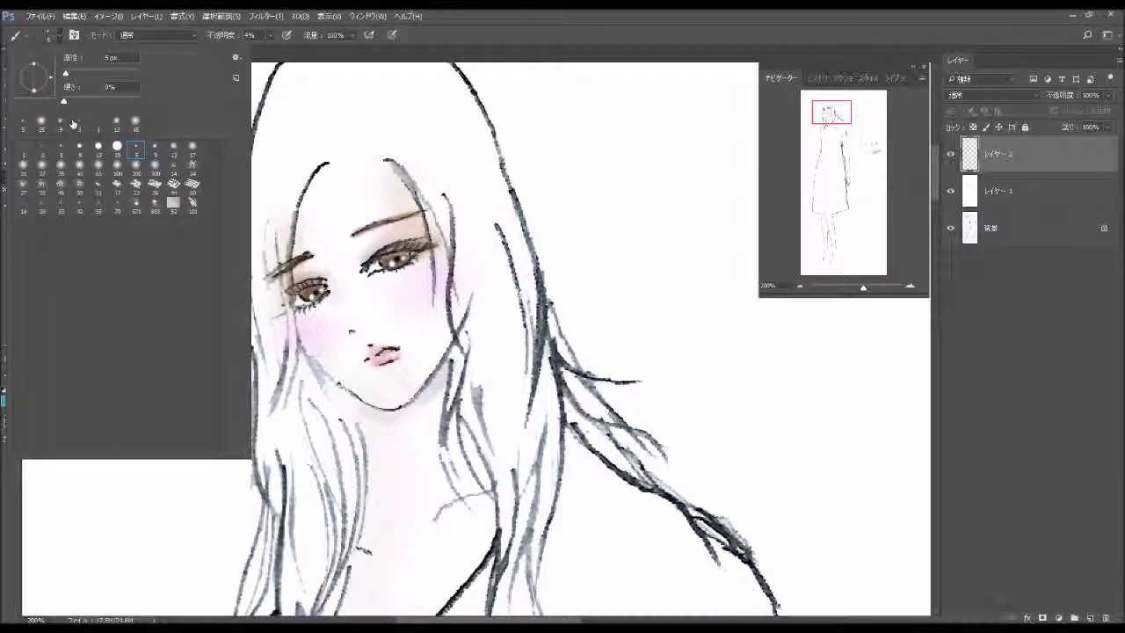
pyautogui.click(269, 35)
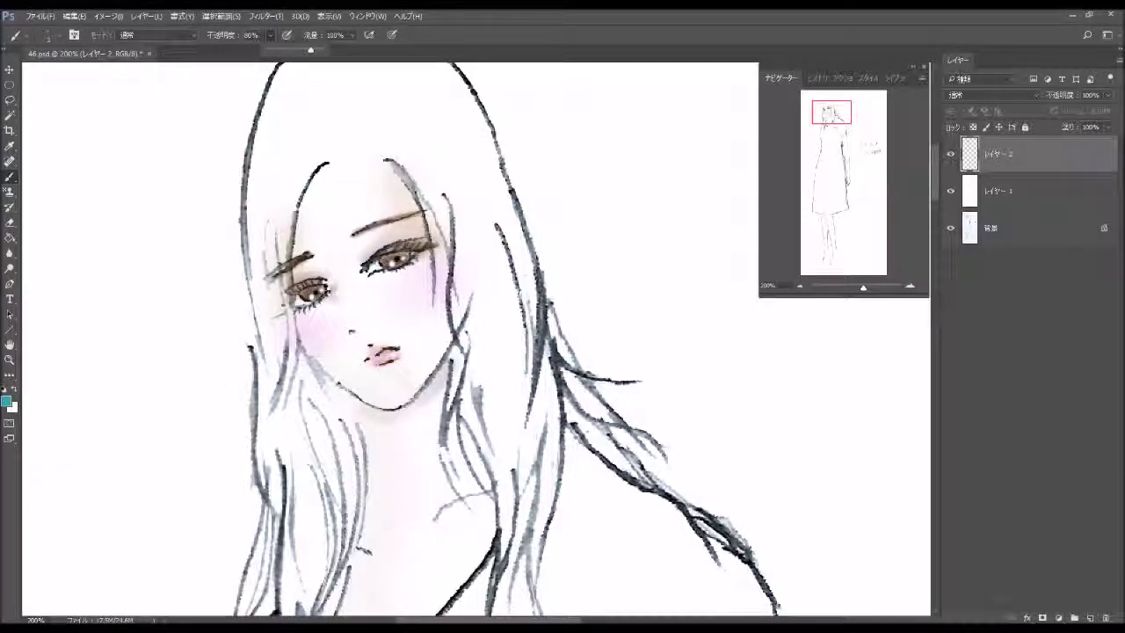
pyautogui.click(318, 323)
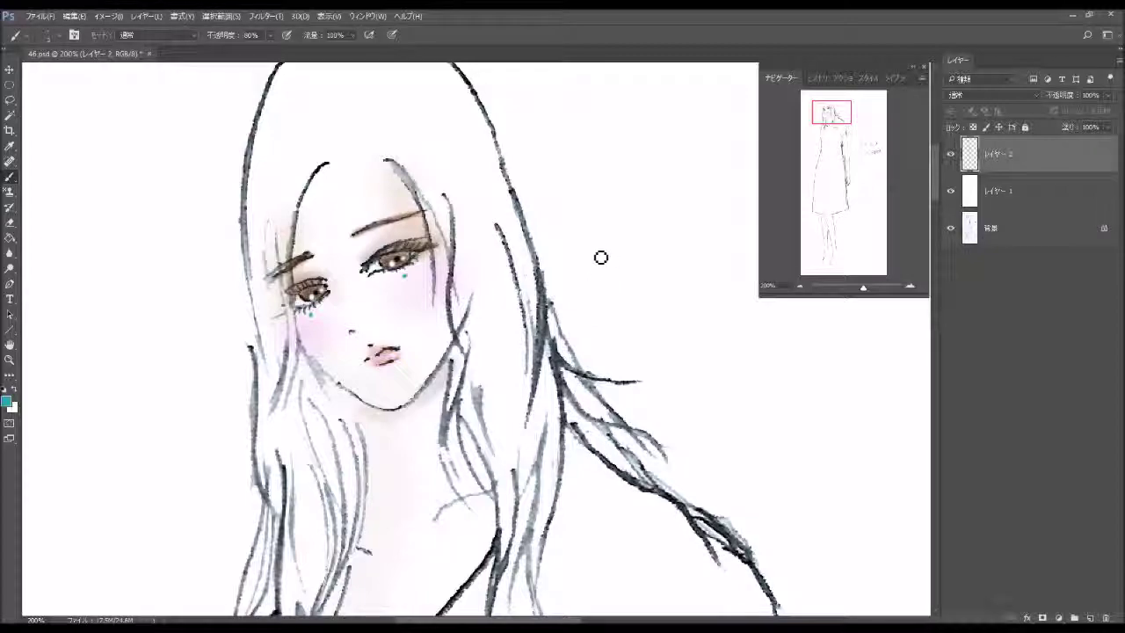
pyautogui.click(798, 288)
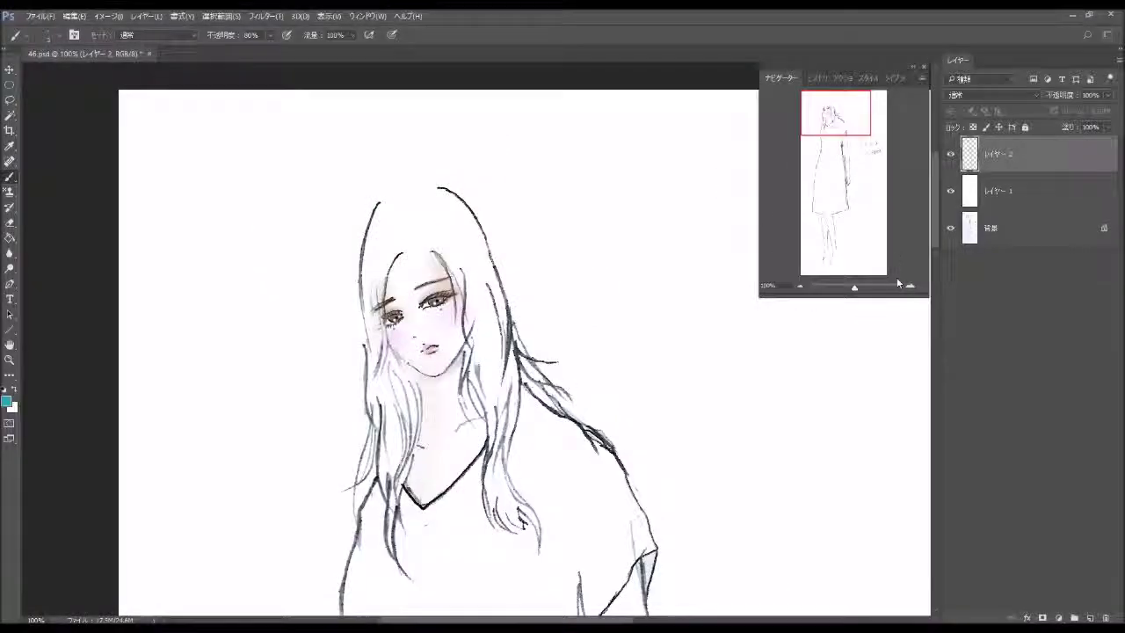
# Add new layer レイヤー 3 and set the foreground colour to near-black brown
pyautogui.click(1091, 618)
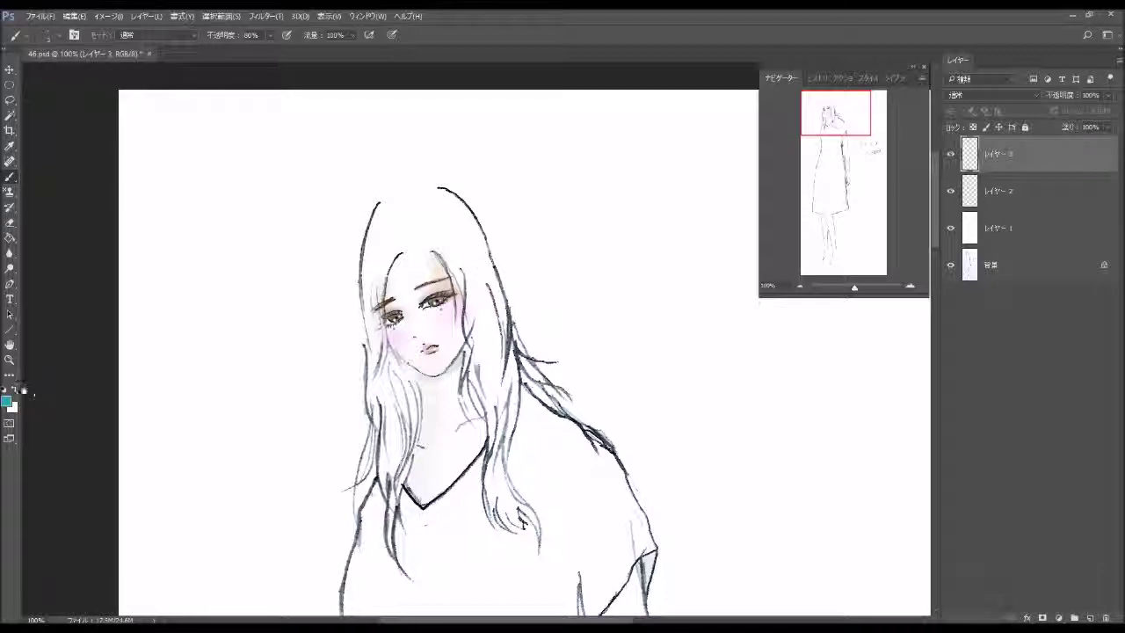
pyautogui.press('i')
pyautogui.click(7, 400)
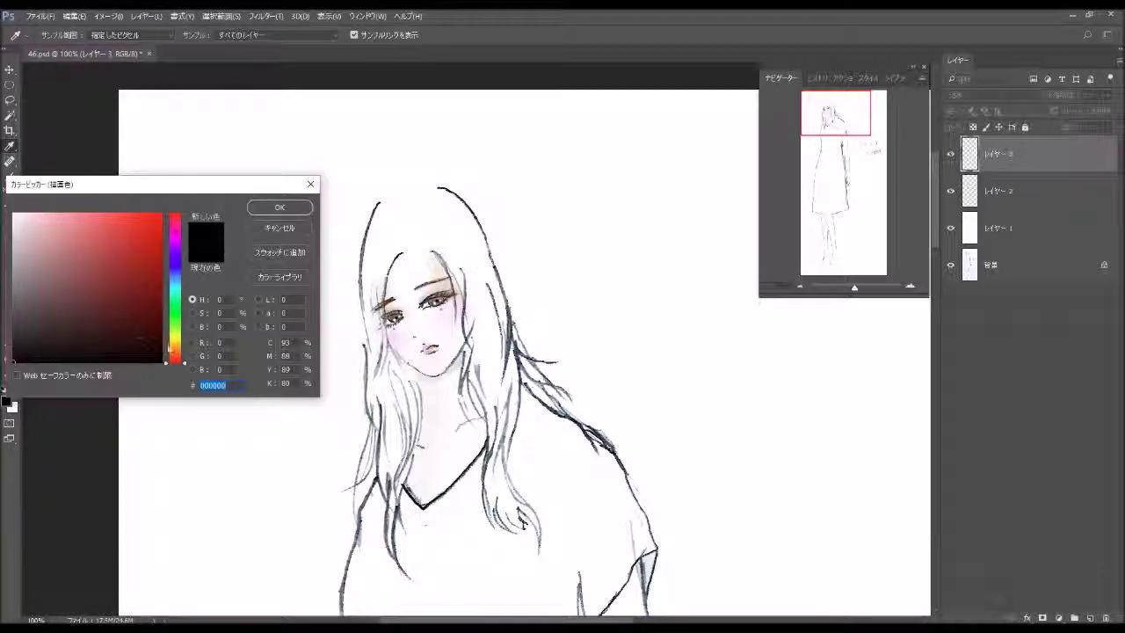
pyautogui.click(178, 356)
pyautogui.click(152, 330)
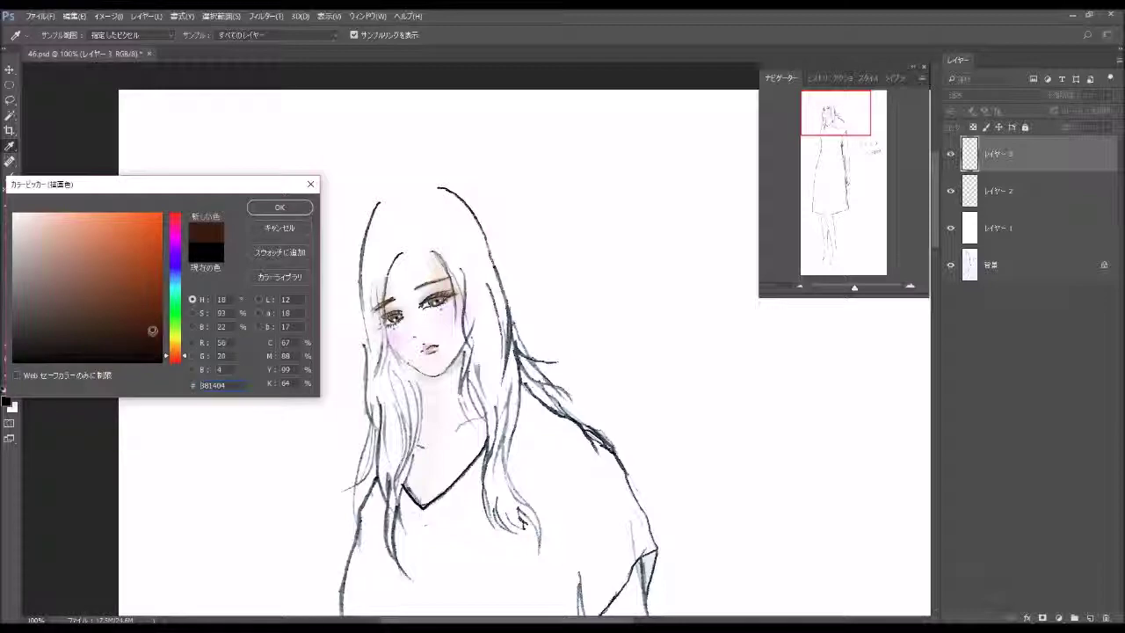
pyautogui.click(151, 351)
pyautogui.click(290, 213)
# Switch to the Brush with a 27 px soft round tip
pyautogui.press('b')
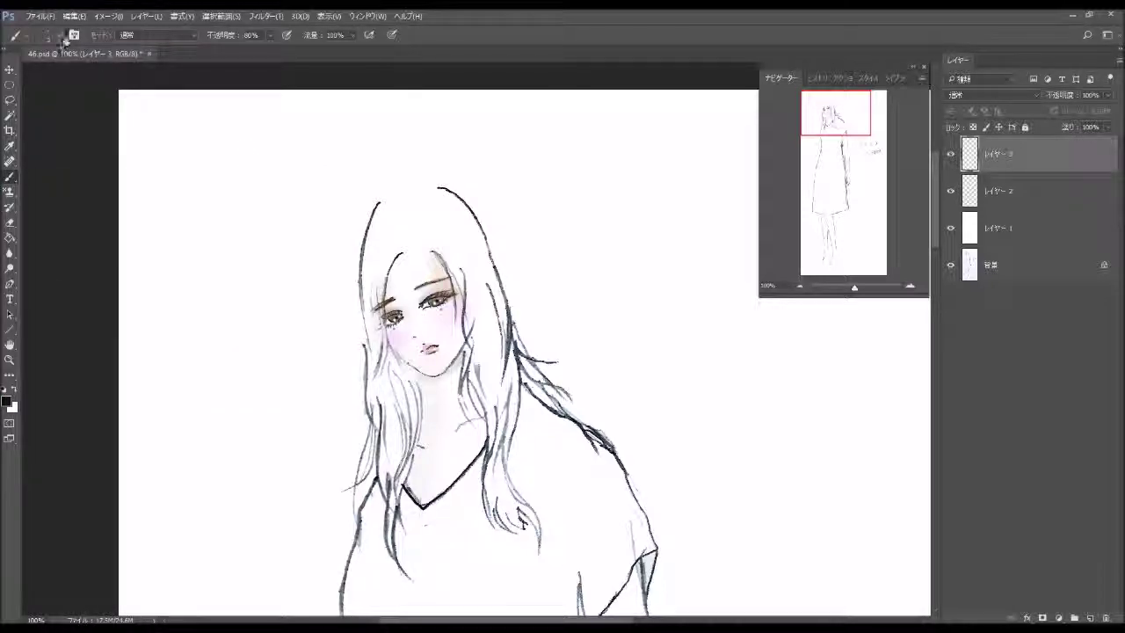
pyautogui.click(59, 35)
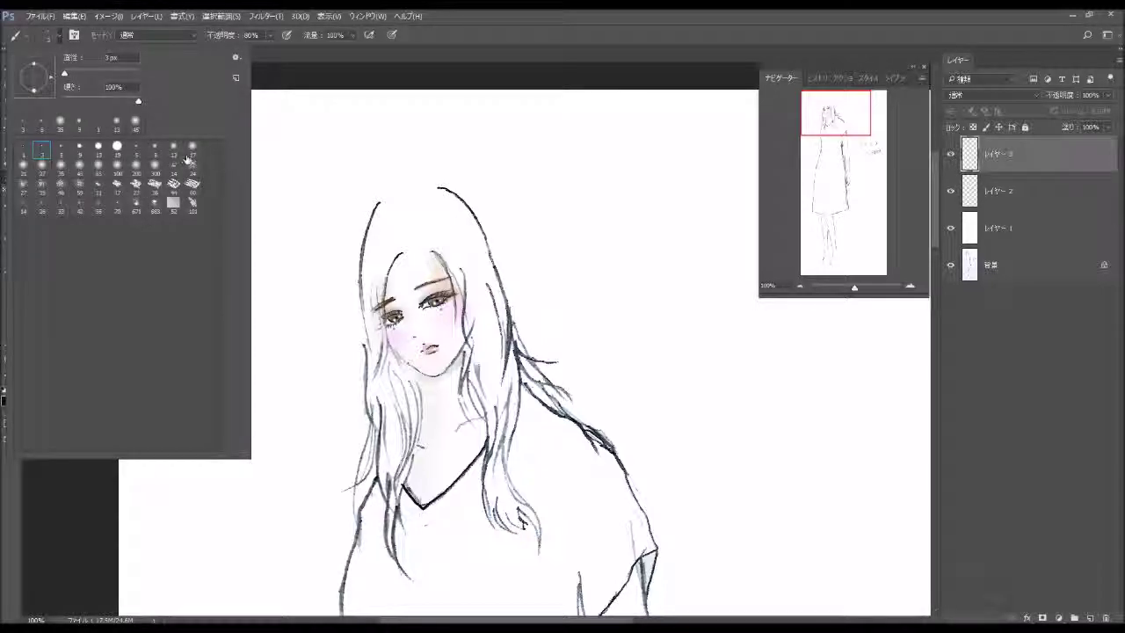
pyautogui.click(192, 149)
pyautogui.click(59, 167)
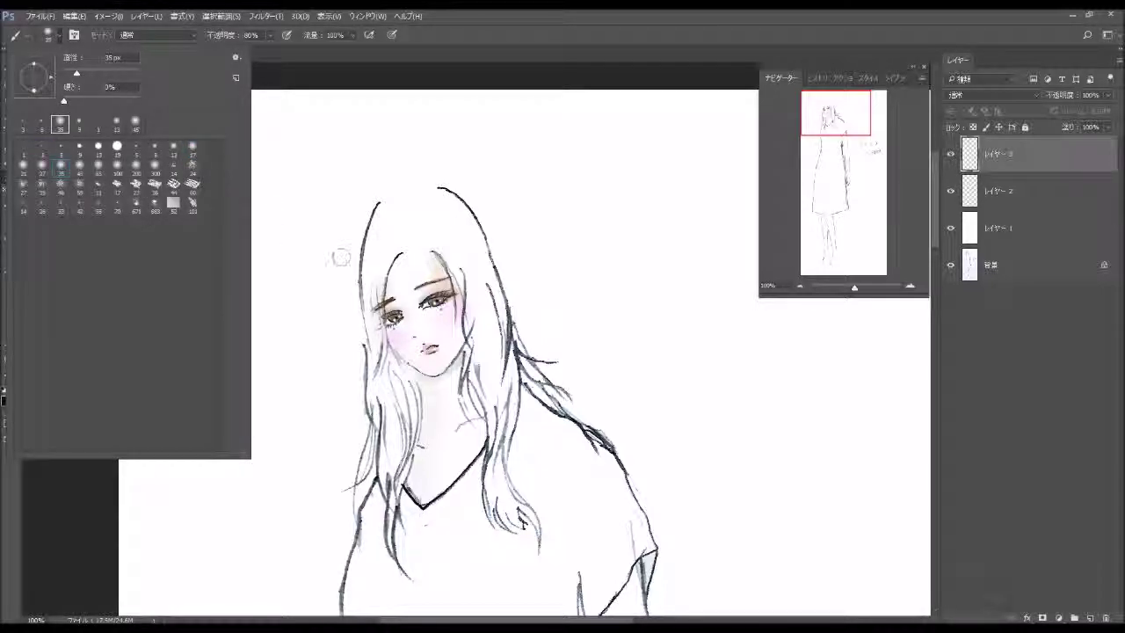
pyautogui.click(44, 170)
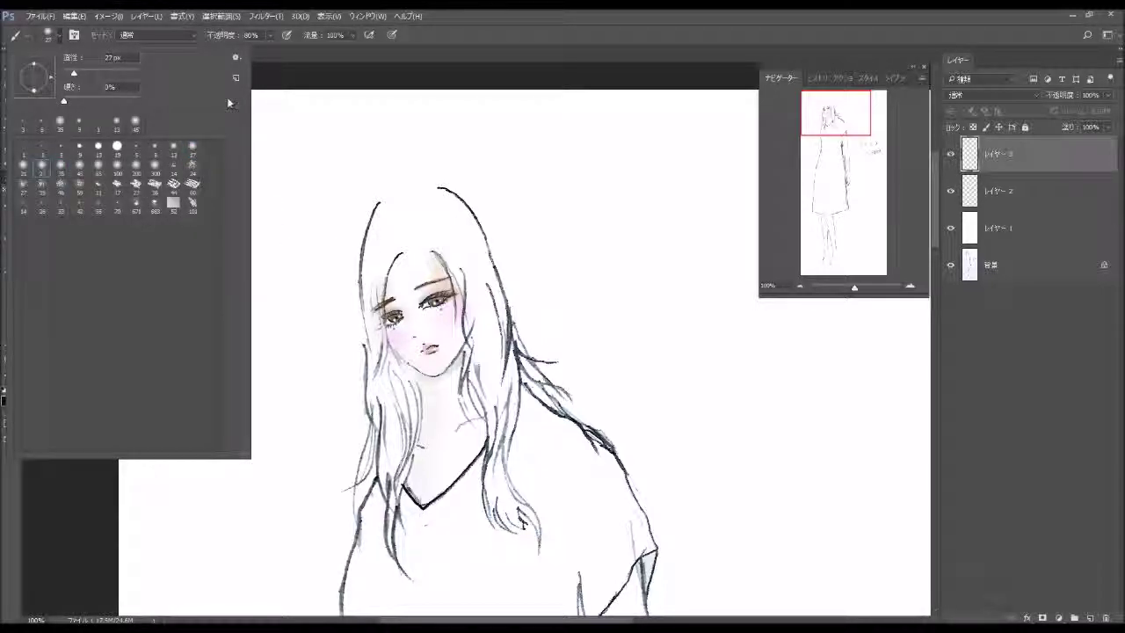
pyautogui.click(270, 50)
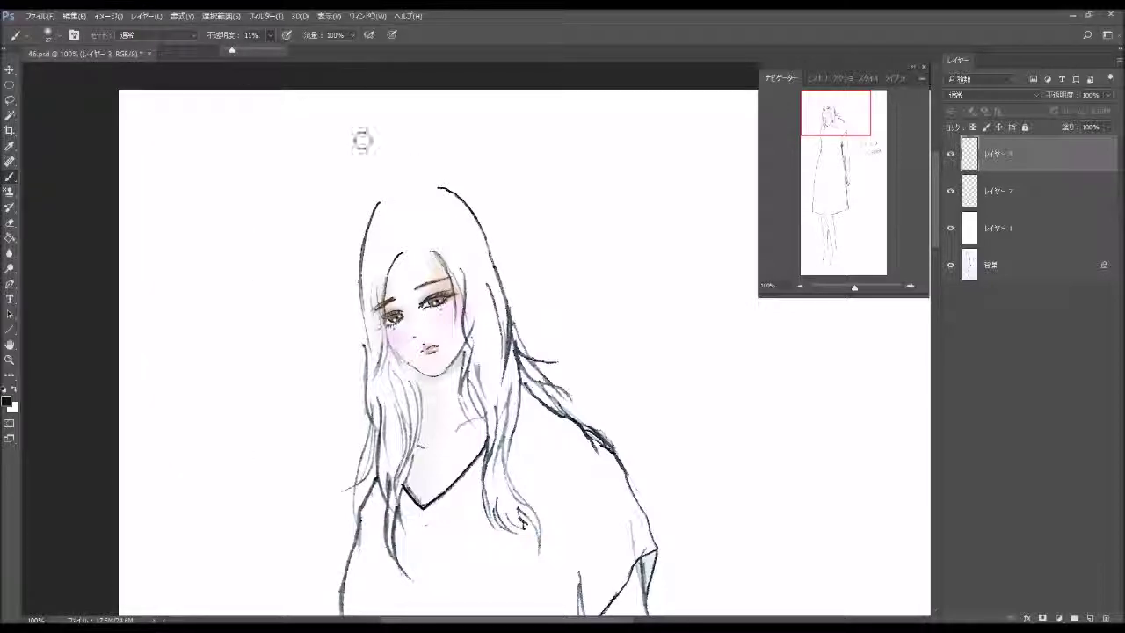
# Shade the hair strands left of the face with soft grey strokes
pyautogui.moveTo(387, 257)
pyautogui.mouseDown()
pyautogui.moveTo(374, 360)
pyautogui.moveTo(378, 247)
pyautogui.moveTo(372, 256)
pyautogui.moveTo(376, 352)
pyautogui.mouseUp()
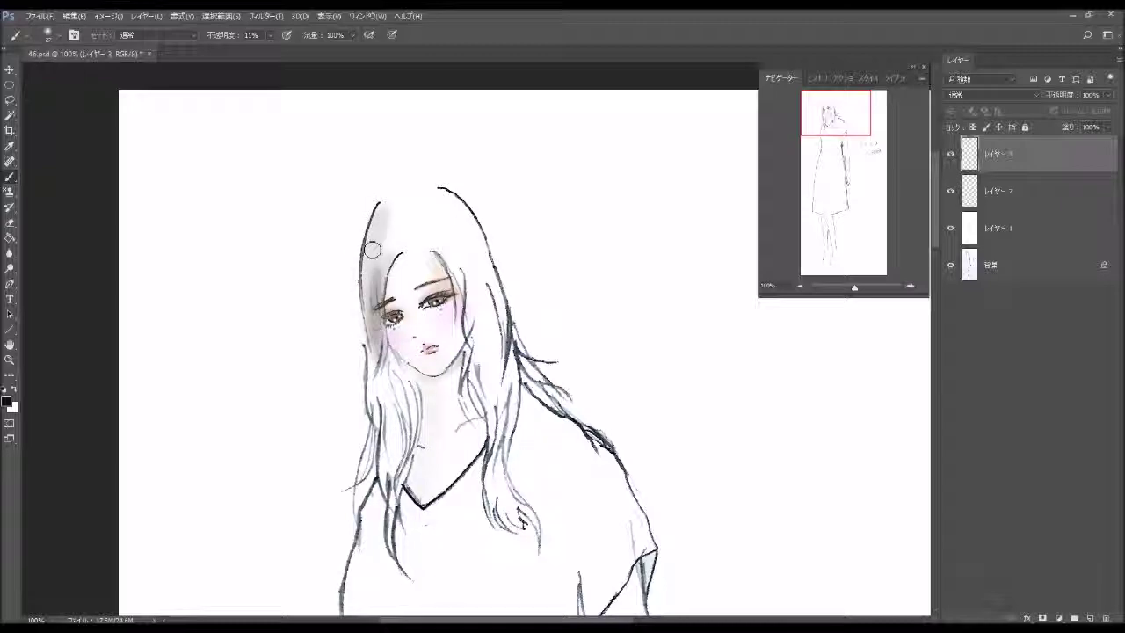
pyautogui.moveTo(373, 251); pyautogui.dragTo(386, 444)
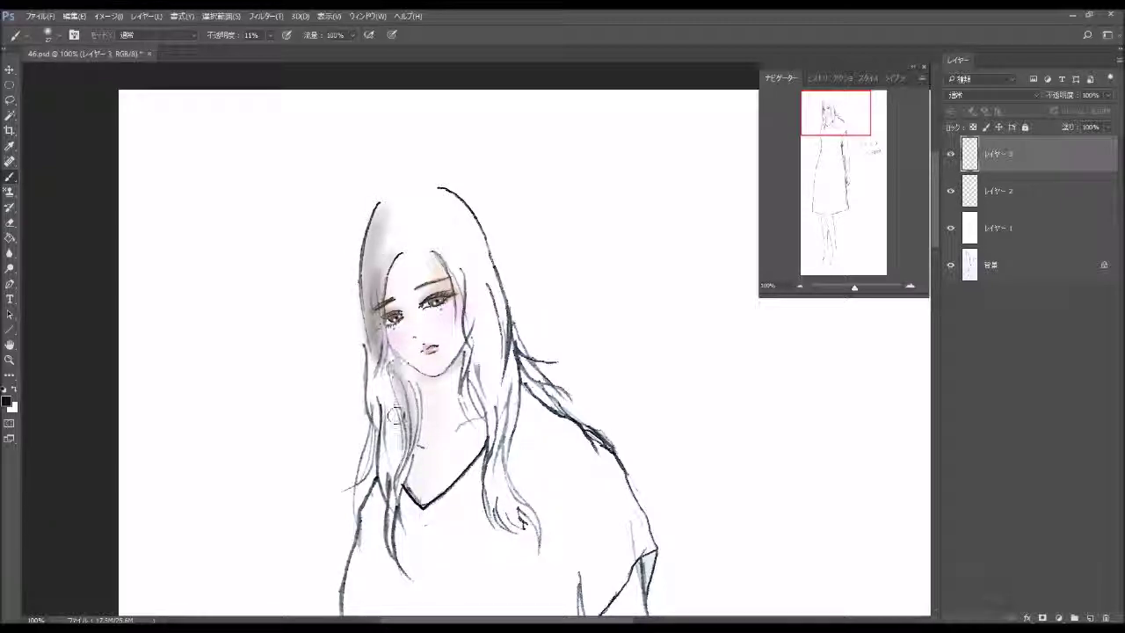
pyautogui.moveTo(396, 369); pyautogui.dragTo(391, 457)
pyautogui.moveTo(391, 395)
pyautogui.mouseDown()
pyautogui.moveTo(382, 483)
pyautogui.moveTo(387, 428)
pyautogui.moveTo(391, 479)
pyautogui.mouseUp()
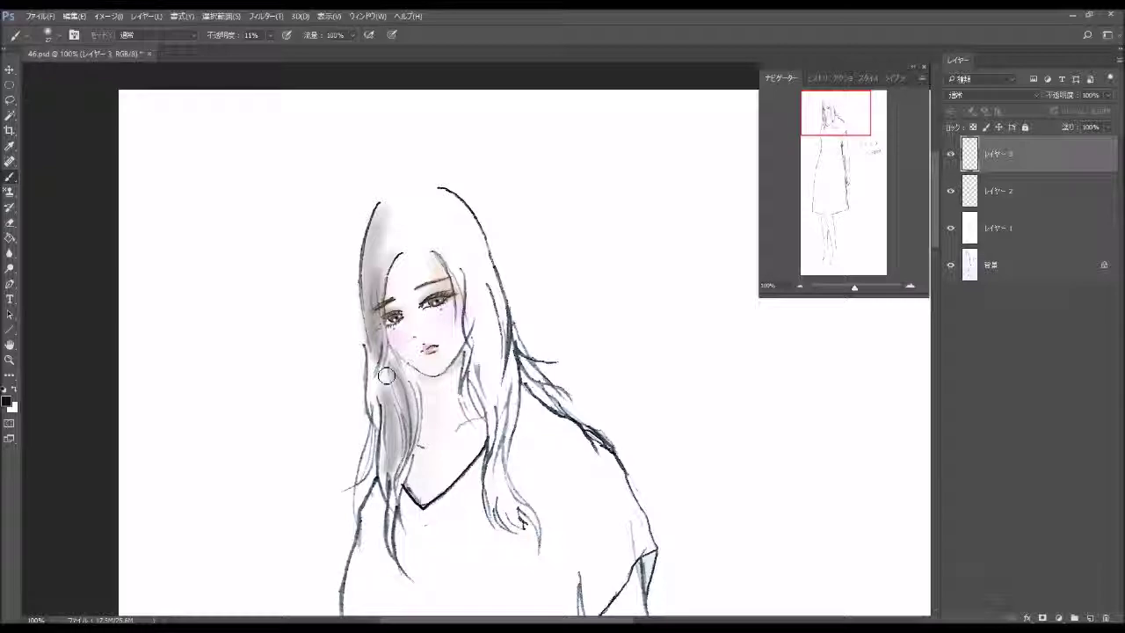
pyautogui.moveTo(383, 369); pyautogui.dragTo(382, 501)
pyautogui.moveTo(382, 430)
pyautogui.mouseDown()
pyautogui.moveTo(369, 492)
pyautogui.moveTo(364, 460)
pyautogui.moveTo(373, 501)
pyautogui.moveTo(391, 515)
pyautogui.mouseUp()
# Shade the hair right of the head down to the ends beside the V-neck
pyautogui.moveTo(444, 259)
pyautogui.mouseDown()
pyautogui.moveTo(457, 272)
pyautogui.moveTo(452, 303)
pyautogui.moveTo(466, 307)
pyautogui.moveTo(464, 272)
pyautogui.moveTo(473, 378)
pyautogui.moveTo(497, 400)
pyautogui.mouseUp()
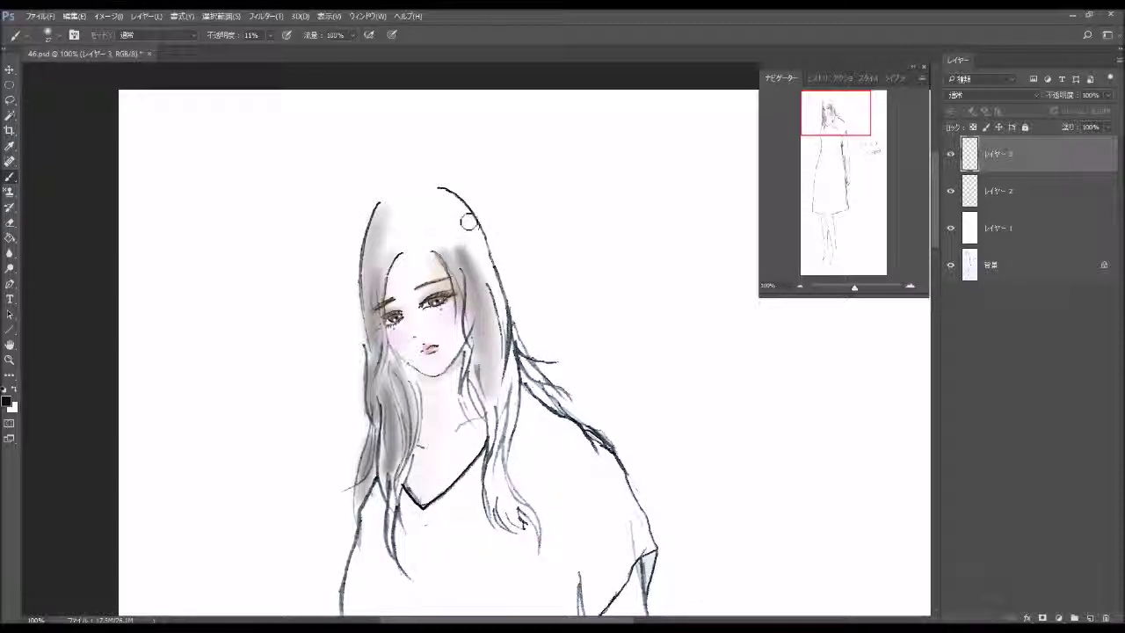
pyautogui.moveTo(450, 204); pyautogui.dragTo(497, 378)
pyautogui.moveTo(462, 225); pyautogui.dragTo(484, 426)
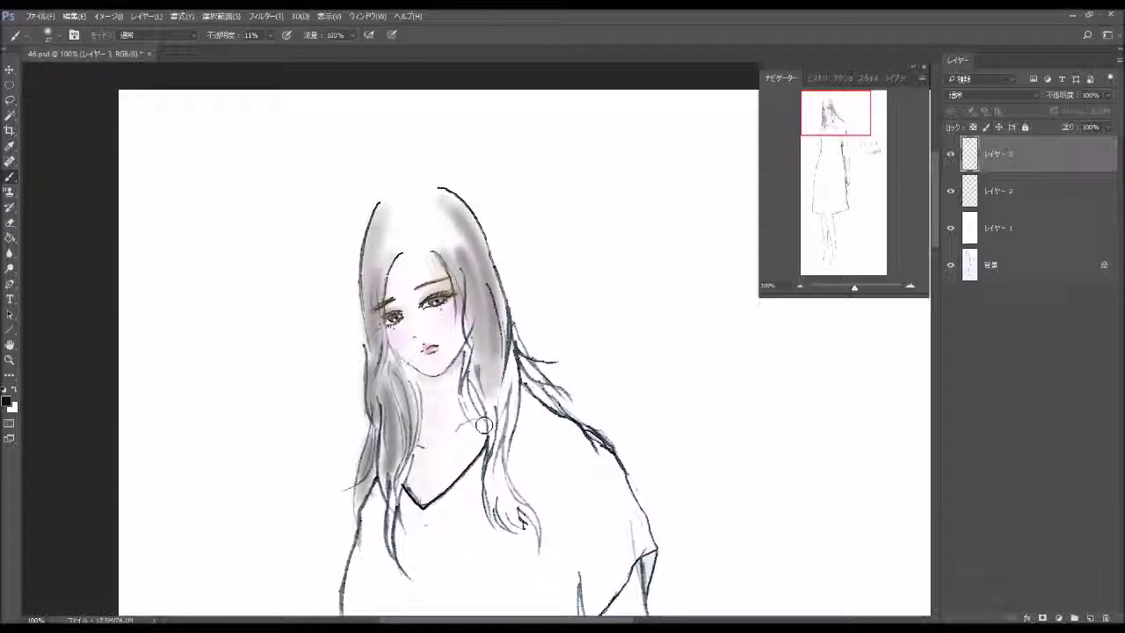
pyautogui.moveTo(468, 347)
pyautogui.mouseDown()
pyautogui.moveTo(485, 420)
pyautogui.moveTo(502, 435)
pyautogui.mouseUp()
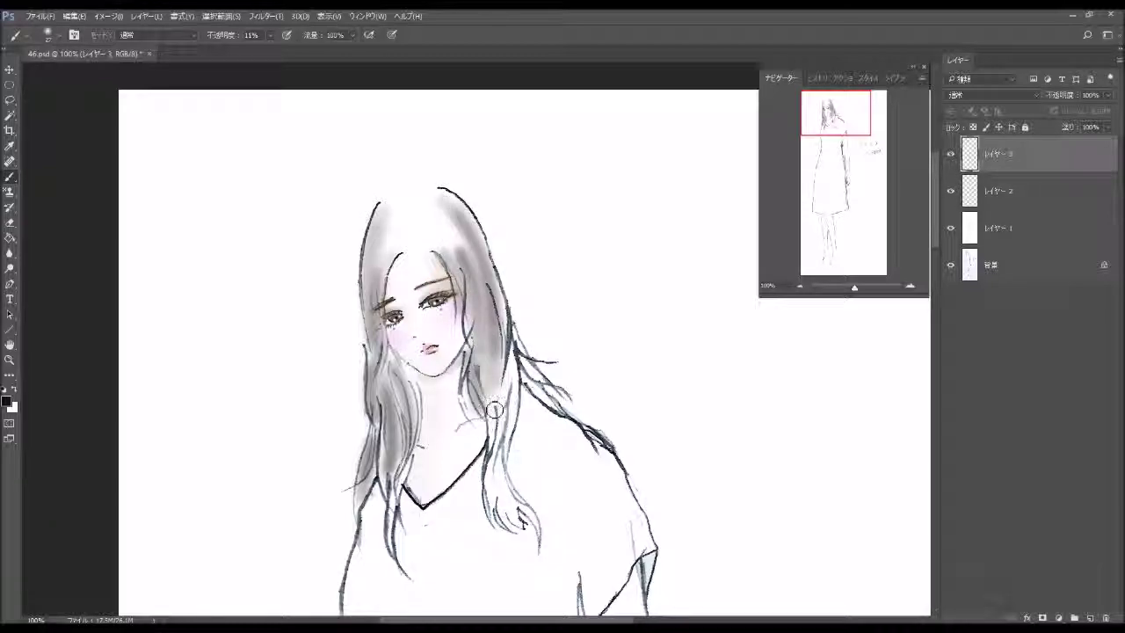
pyautogui.moveTo(483, 392)
pyautogui.mouseDown()
pyautogui.moveTo(498, 408)
pyautogui.moveTo(497, 444)
pyautogui.mouseUp()
pyautogui.moveTo(506, 368)
pyautogui.mouseDown()
pyautogui.moveTo(488, 452)
pyautogui.moveTo(497, 449)
pyautogui.moveTo(514, 528)
pyautogui.mouseUp()
pyautogui.moveTo(508, 462)
pyautogui.mouseDown()
pyautogui.moveTo(501, 527)
pyautogui.moveTo(523, 532)
pyautogui.mouseUp()
pyautogui.moveTo(507, 492); pyautogui.dragTo(526, 526)
pyautogui.moveTo(560, 406)
pyautogui.mouseDown()
pyautogui.moveTo(531, 374)
pyautogui.moveTo(552, 402)
pyautogui.moveTo(489, 424)
pyautogui.mouseUp()
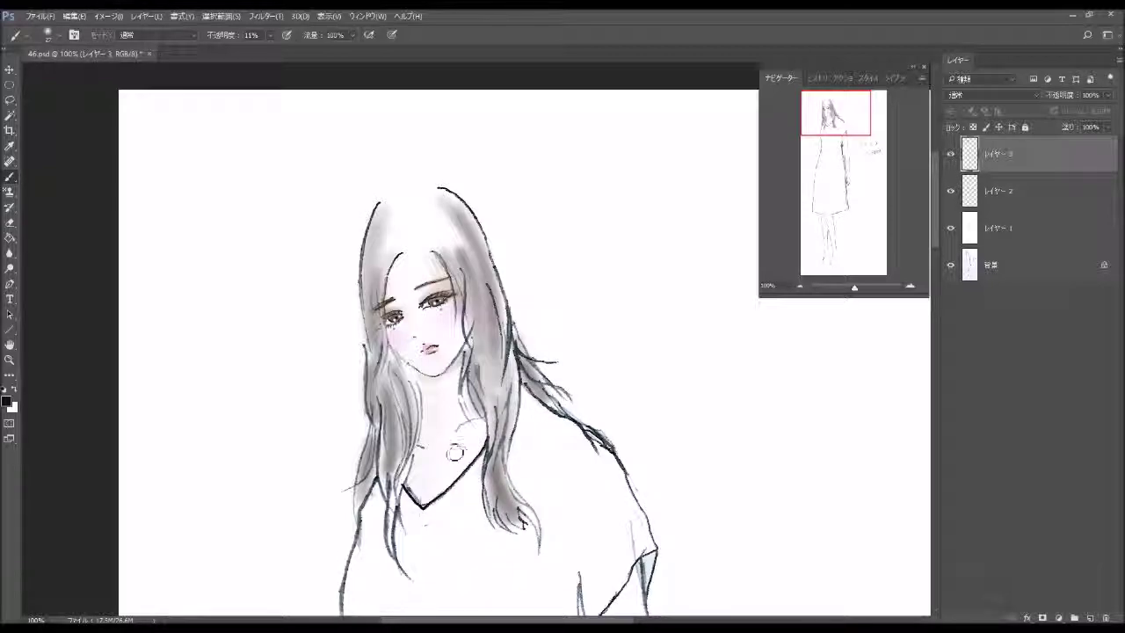
# Switch to a 9 px brush tip and zoom to 200% on the hair around the neck
pyautogui.click(59, 40)
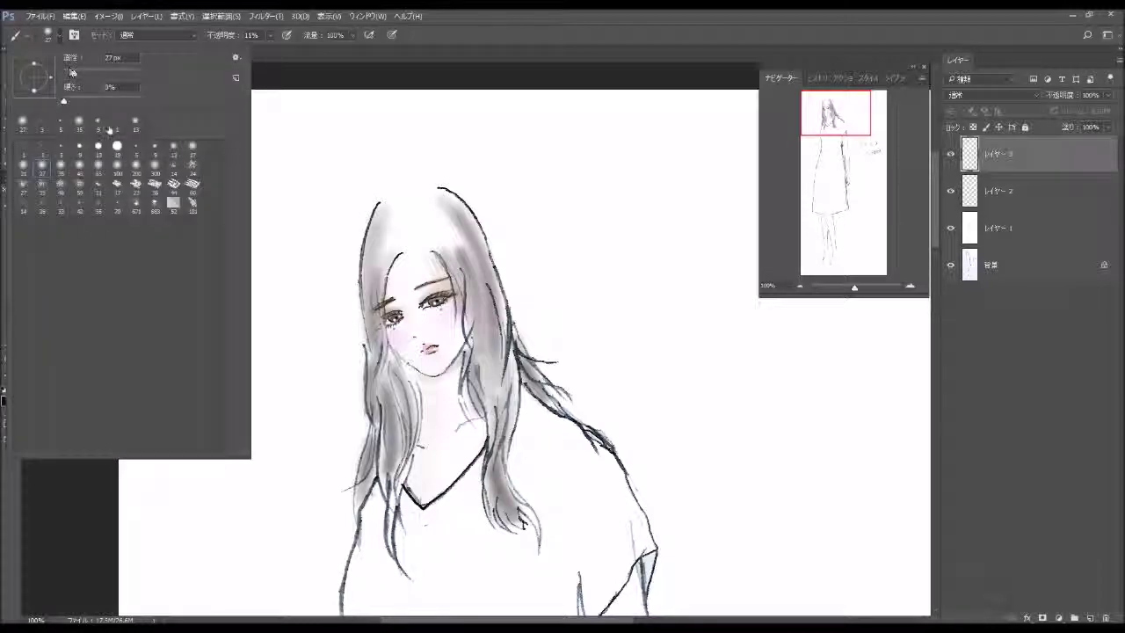
pyautogui.click(155, 148)
pyautogui.click(910, 287)
pyautogui.moveTo(507, 405); pyautogui.dragTo(486, 229)
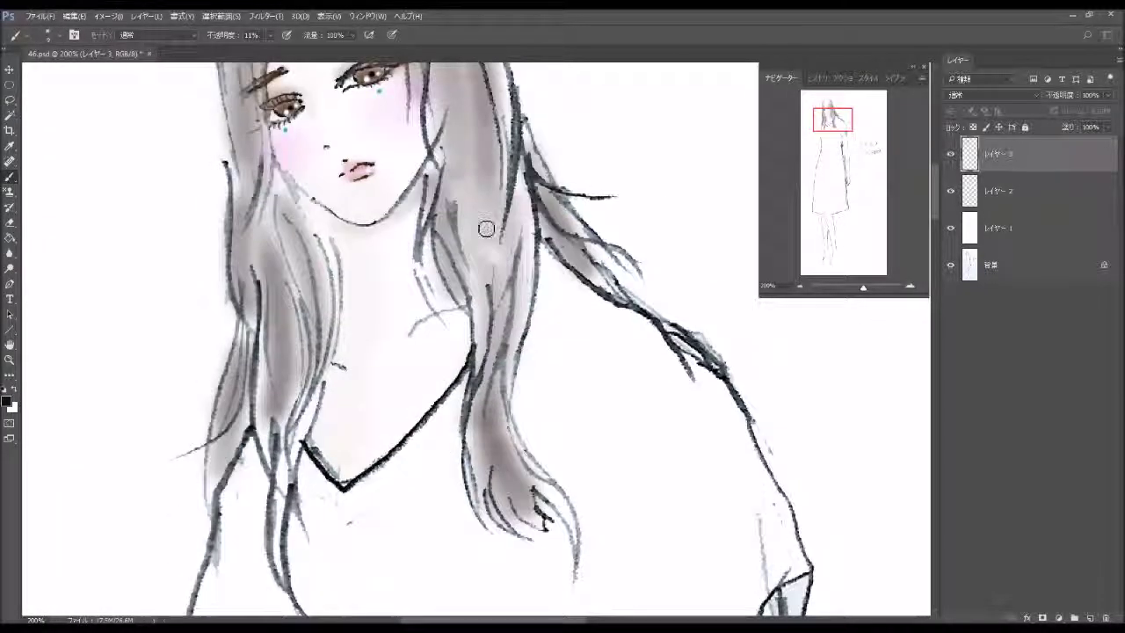
# Add fine grey strokes to the hair strands left of the face and neck
pyautogui.moveTo(321, 225)
pyautogui.mouseDown()
pyautogui.moveTo(342, 301)
pyautogui.moveTo(331, 288)
pyautogui.moveTo(329, 300)
pyautogui.mouseUp()
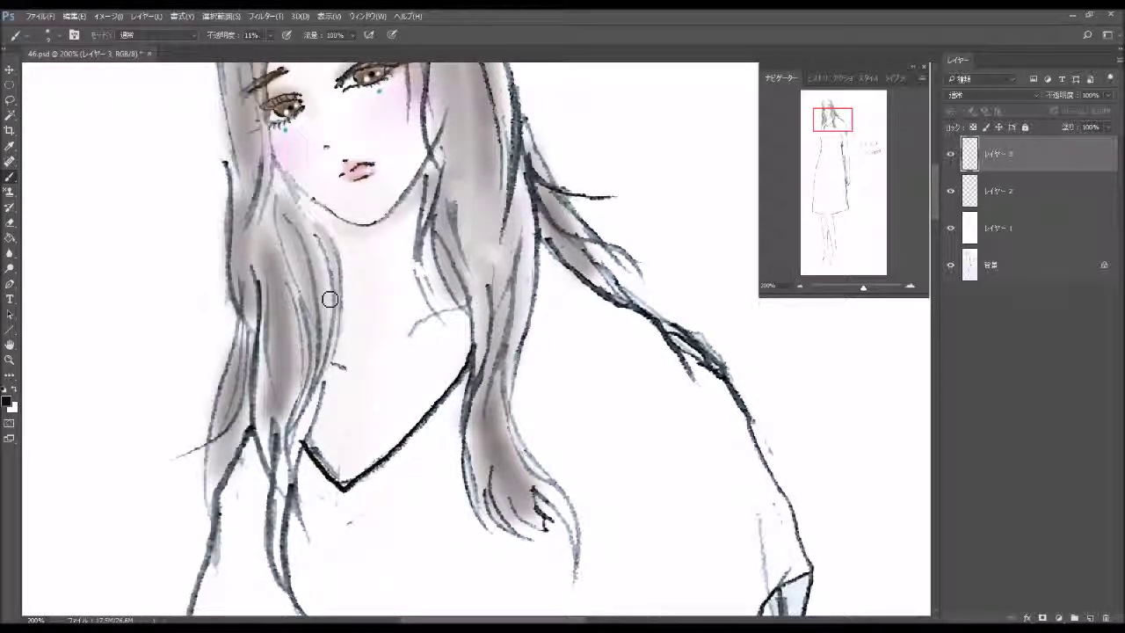
pyautogui.moveTo(344, 248)
pyautogui.mouseDown()
pyautogui.moveTo(319, 400)
pyautogui.moveTo(299, 435)
pyautogui.mouseUp()
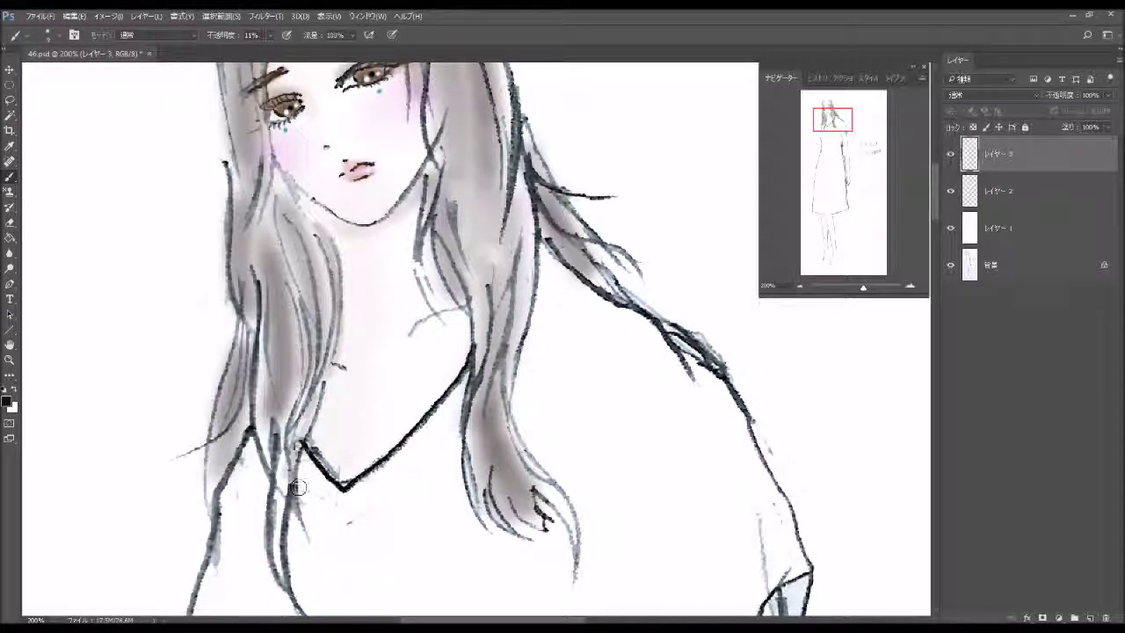
pyautogui.moveTo(321, 394)
pyautogui.mouseDown()
pyautogui.moveTo(311, 434)
pyautogui.moveTo(315, 417)
pyautogui.mouseUp()
pyautogui.moveTo(290, 515)
pyautogui.mouseDown()
pyautogui.moveTo(272, 550)
pyautogui.moveTo(279, 589)
pyautogui.moveTo(279, 574)
pyautogui.moveTo(271, 582)
pyautogui.mouseUp()
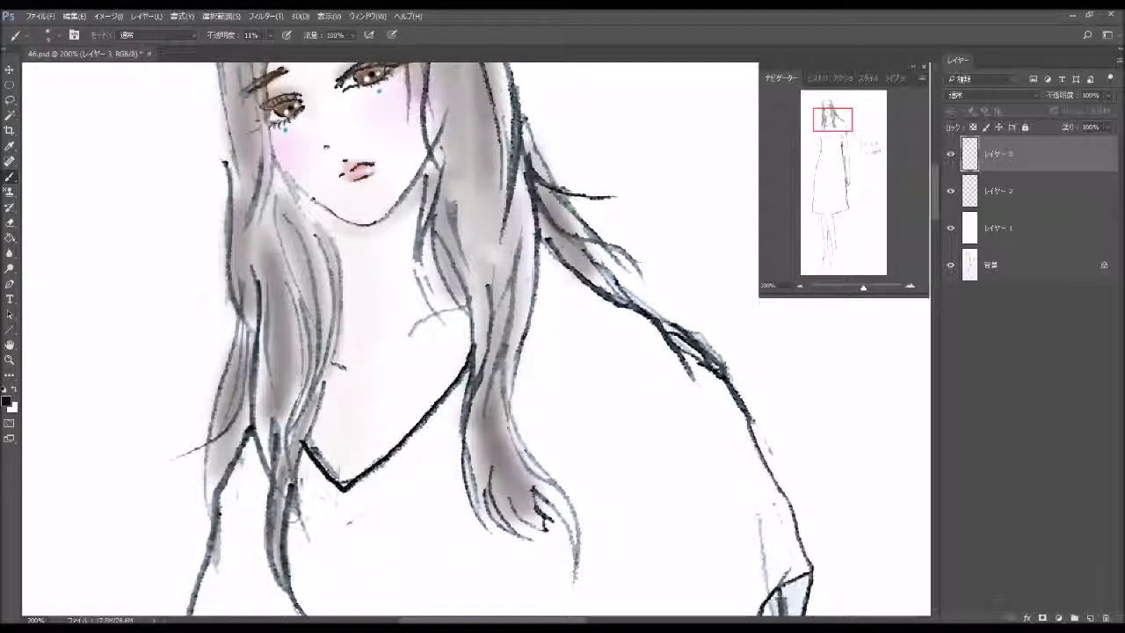
pyautogui.moveTo(292, 227)
pyautogui.mouseDown()
pyautogui.moveTo(307, 345)
pyautogui.moveTo(296, 293)
pyautogui.moveTo(308, 377)
pyautogui.moveTo(293, 403)
pyautogui.mouseUp()
pyautogui.moveTo(318, 253); pyautogui.dragTo(327, 334)
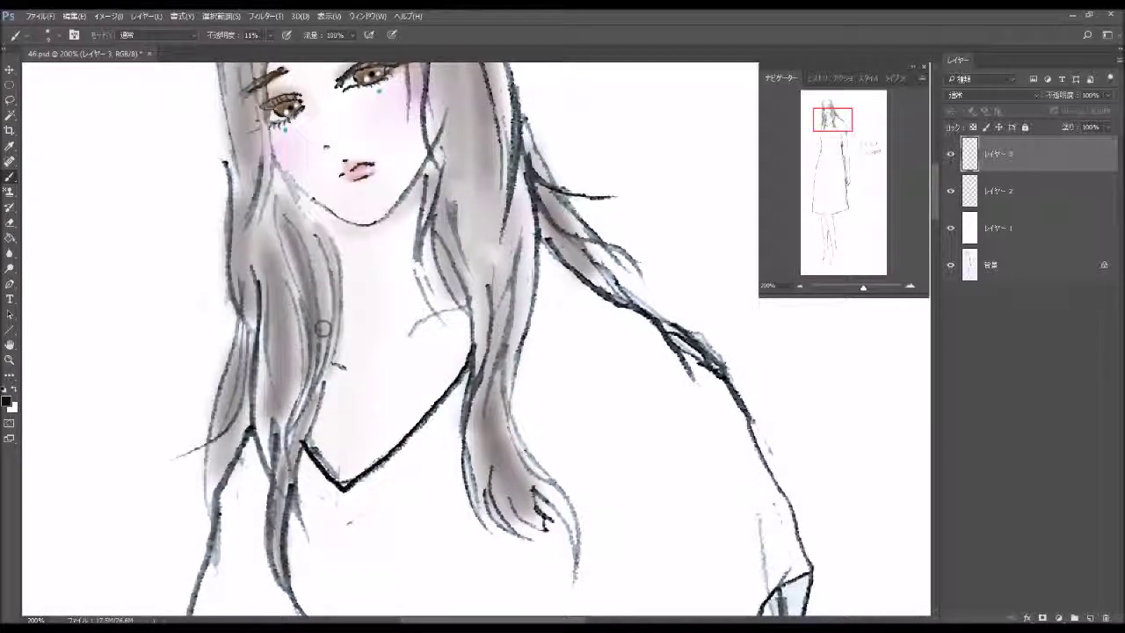
pyautogui.moveTo(317, 283); pyautogui.dragTo(329, 336)
pyautogui.moveTo(292, 232); pyautogui.dragTo(322, 314)
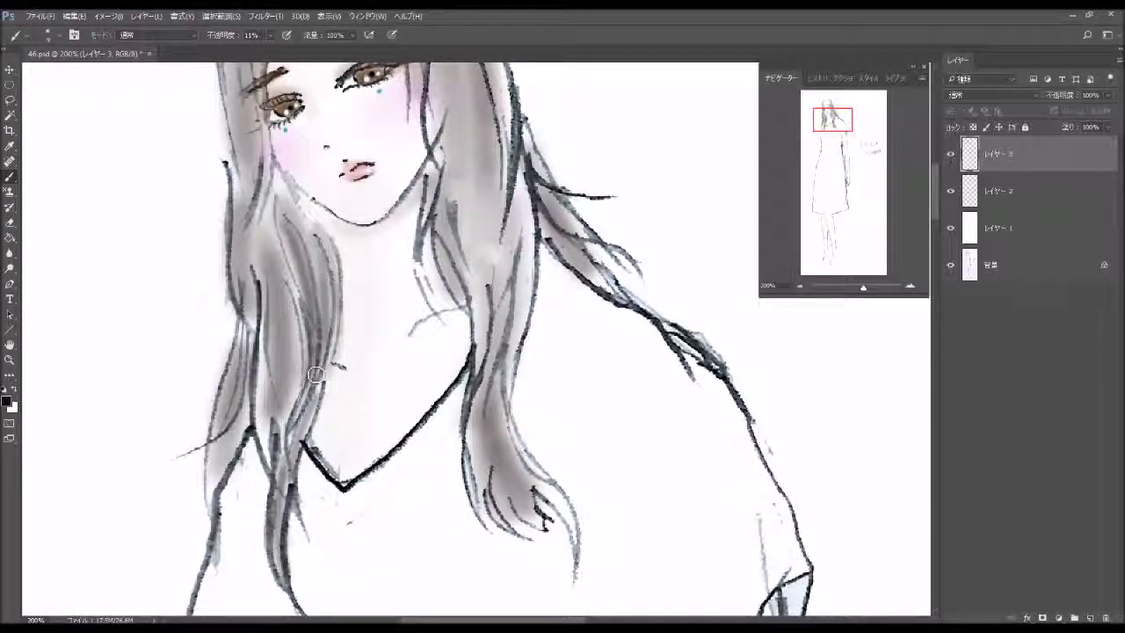
pyautogui.moveTo(309, 207)
pyautogui.mouseDown()
pyautogui.moveTo(299, 336)
pyautogui.moveTo(269, 341)
pyautogui.mouseUp()
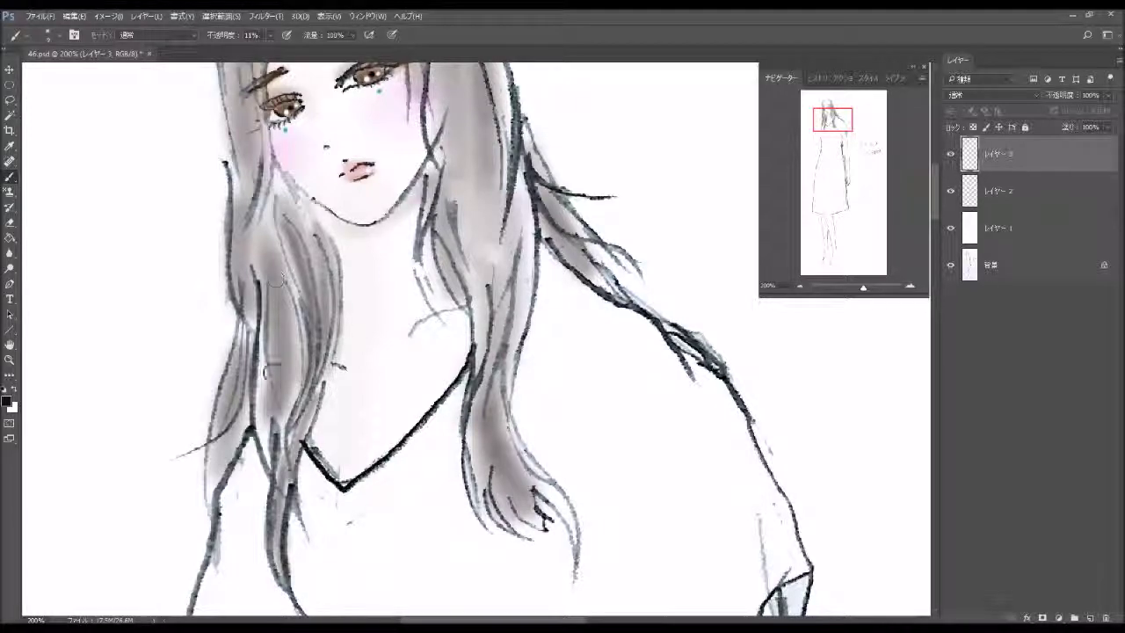
pyautogui.moveTo(264, 287); pyautogui.dragTo(264, 335)
# Extend and darken the grey shading down the lower left hair strands
pyautogui.moveTo(270, 292)
pyautogui.mouseDown()
pyautogui.moveTo(264, 420)
pyautogui.moveTo(267, 411)
pyautogui.mouseUp()
pyautogui.moveTo(268, 292); pyautogui.dragTo(262, 336)
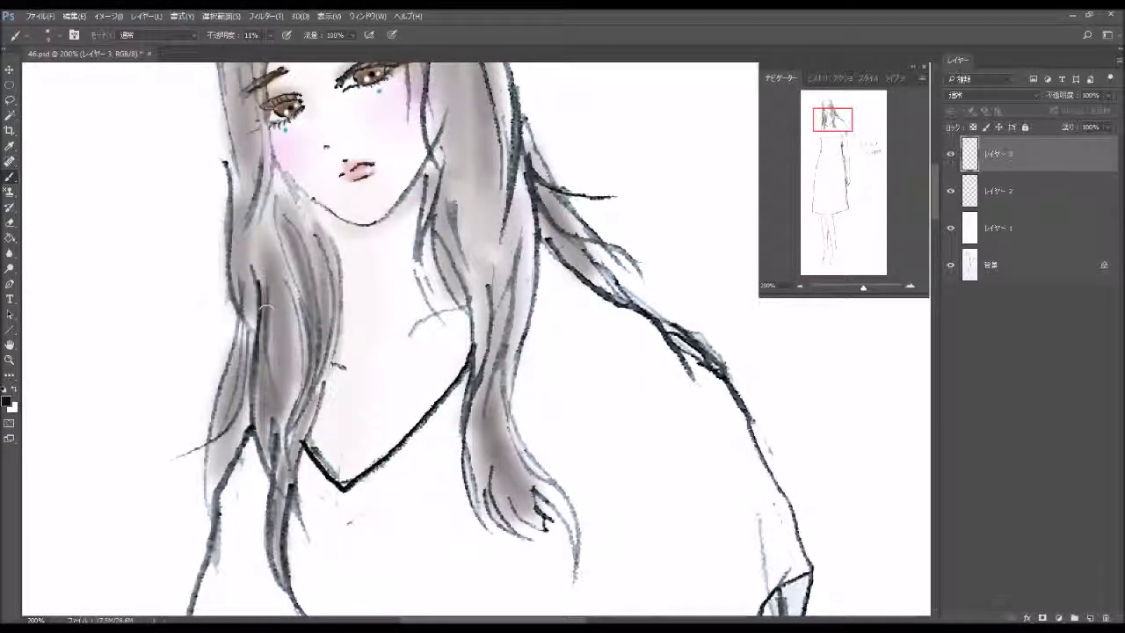
pyautogui.moveTo(275, 260); pyautogui.dragTo(268, 307)
pyautogui.moveTo(275, 360); pyautogui.dragTo(277, 404)
pyautogui.moveTo(263, 307); pyautogui.dragTo(250, 349)
pyautogui.moveTo(264, 303); pyautogui.dragTo(246, 413)
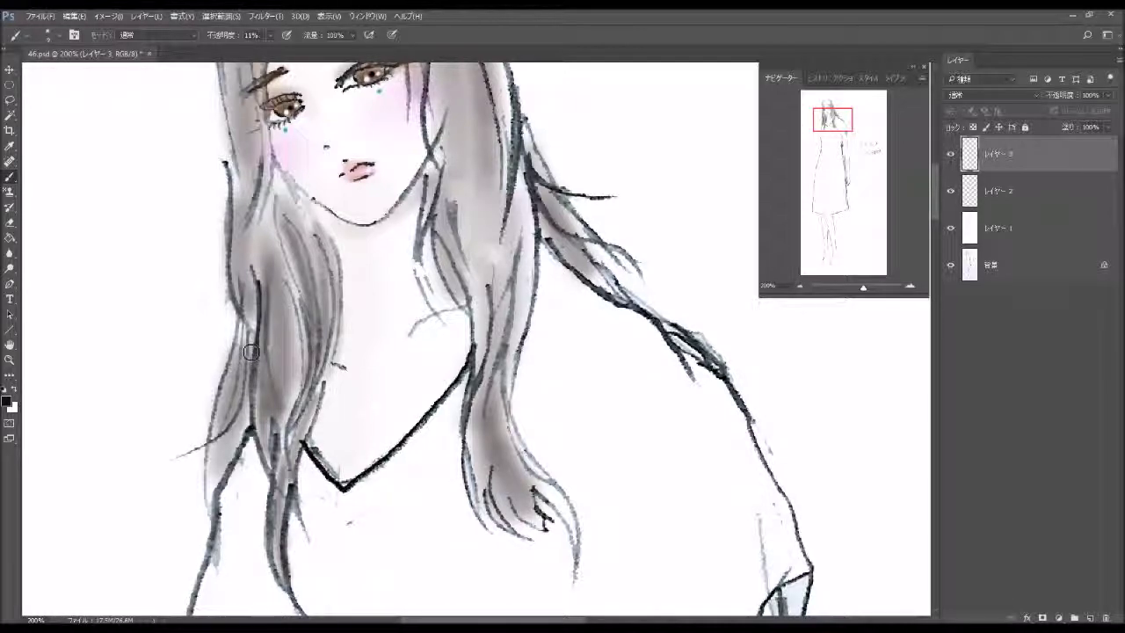
pyautogui.moveTo(253, 325); pyautogui.dragTo(229, 457)
pyautogui.moveTo(254, 387); pyautogui.dragTo(211, 497)
pyautogui.moveTo(239, 405); pyautogui.dragTo(206, 506)
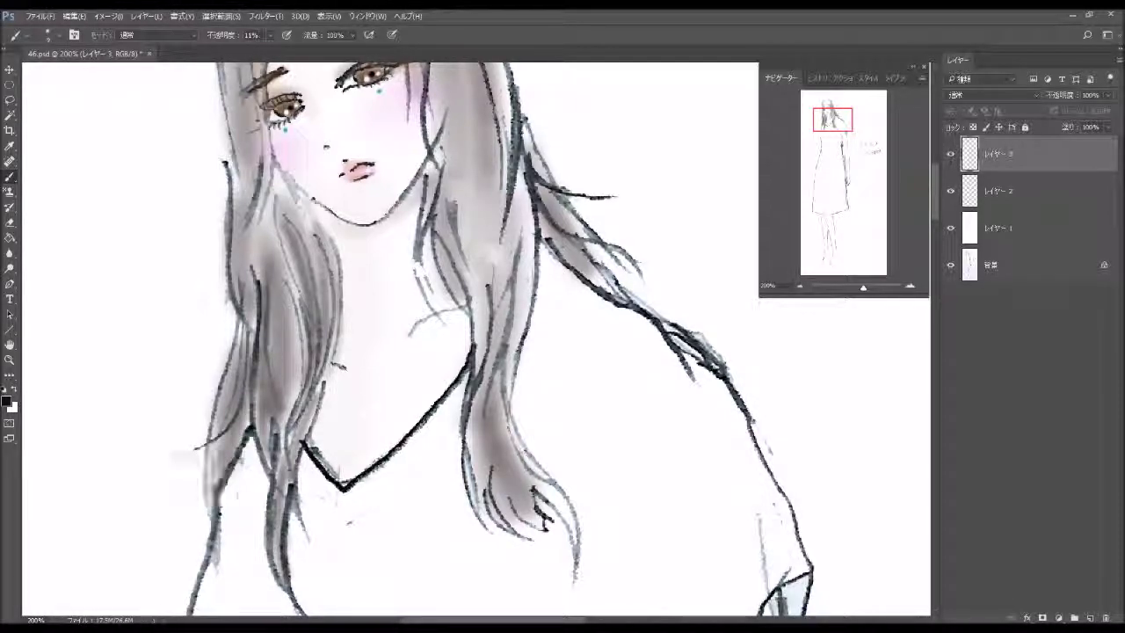
pyautogui.moveTo(260, 378); pyautogui.dragTo(232, 457)
pyautogui.moveTo(250, 330)
pyautogui.mouseDown()
pyautogui.moveTo(223, 450)
pyautogui.moveTo(247, 370)
pyautogui.mouseUp()
pyautogui.moveTo(256, 373); pyautogui.dragTo(209, 488)
pyautogui.moveTo(248, 325)
pyautogui.mouseDown()
pyautogui.moveTo(218, 434)
pyautogui.moveTo(242, 373)
pyautogui.mouseUp()
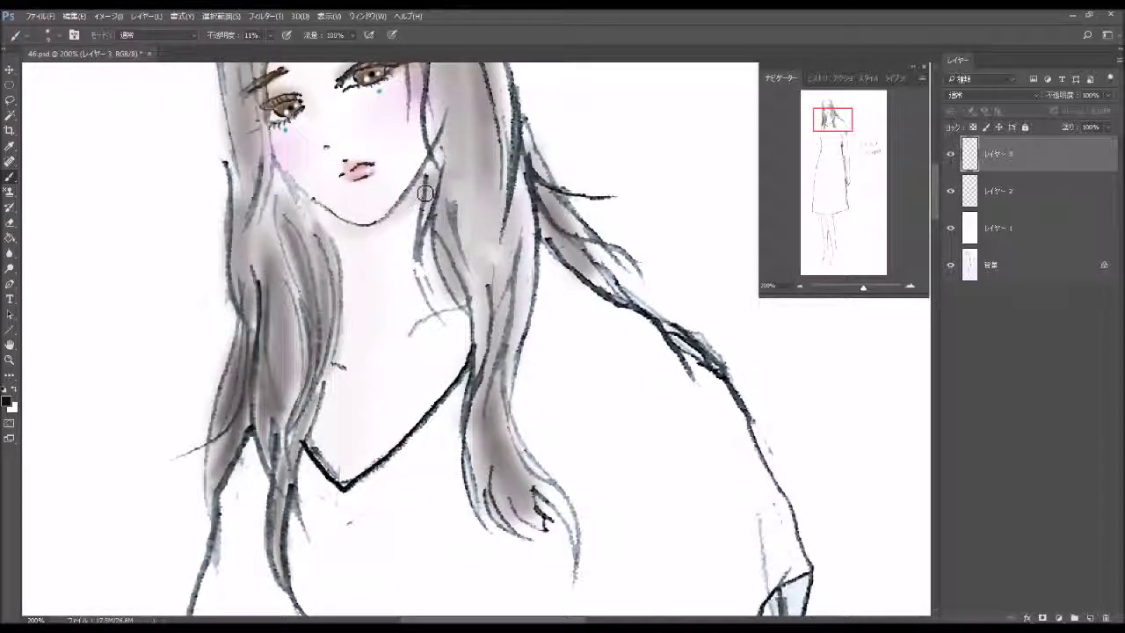
# Soften and darken the left hair strip from eyebrow and ear to the lower strands
pyautogui.moveTo(841, 126); pyautogui.dragTo(838, 118)
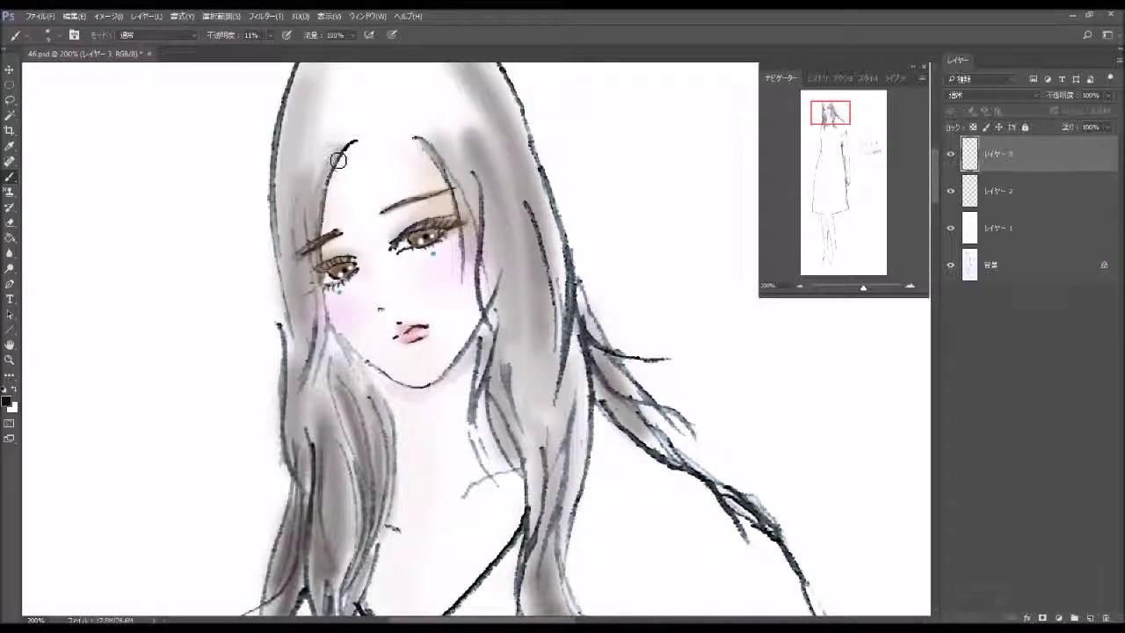
pyautogui.moveTo(338, 154); pyautogui.dragTo(312, 251)
pyautogui.moveTo(327, 288); pyautogui.dragTo(304, 390)
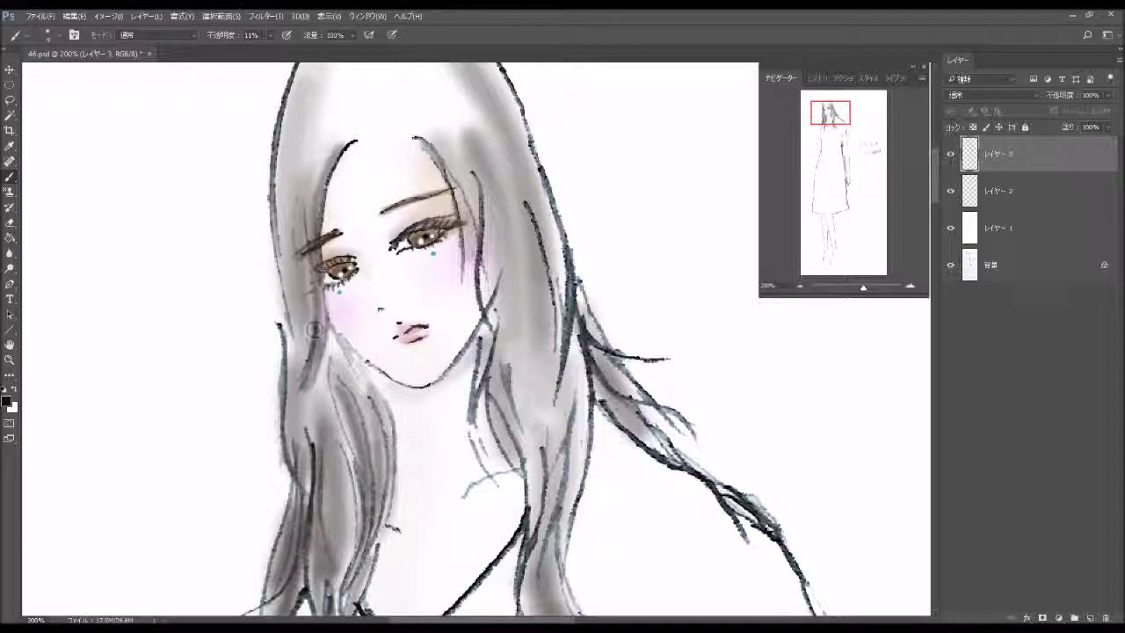
pyautogui.moveTo(319, 227)
pyautogui.mouseDown()
pyautogui.moveTo(294, 281)
pyautogui.moveTo(311, 119)
pyautogui.moveTo(283, 263)
pyautogui.moveTo(304, 88)
pyautogui.mouseUp()
pyautogui.moveTo(294, 128); pyautogui.dragTo(286, 277)
pyautogui.moveTo(327, 327)
pyautogui.mouseDown()
pyautogui.moveTo(376, 465)
pyautogui.moveTo(338, 346)
pyautogui.moveTo(297, 413)
pyautogui.mouseUp()
pyautogui.moveTo(295, 338); pyautogui.dragTo(310, 483)
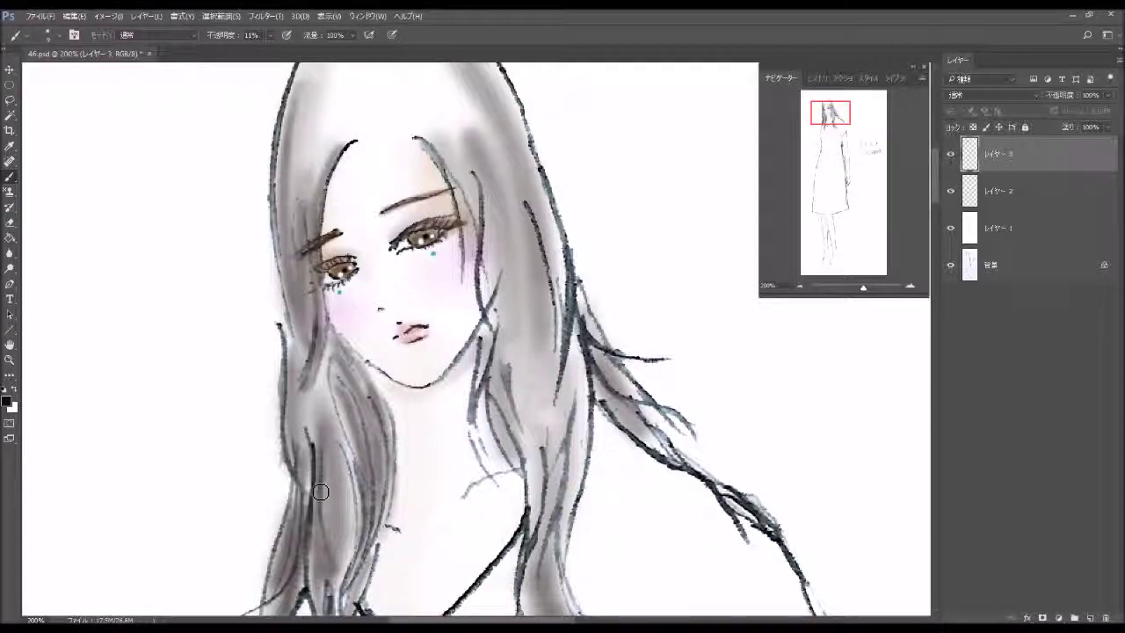
pyautogui.moveTo(294, 338); pyautogui.dragTo(324, 488)
pyautogui.moveTo(296, 355); pyautogui.dragTo(309, 469)
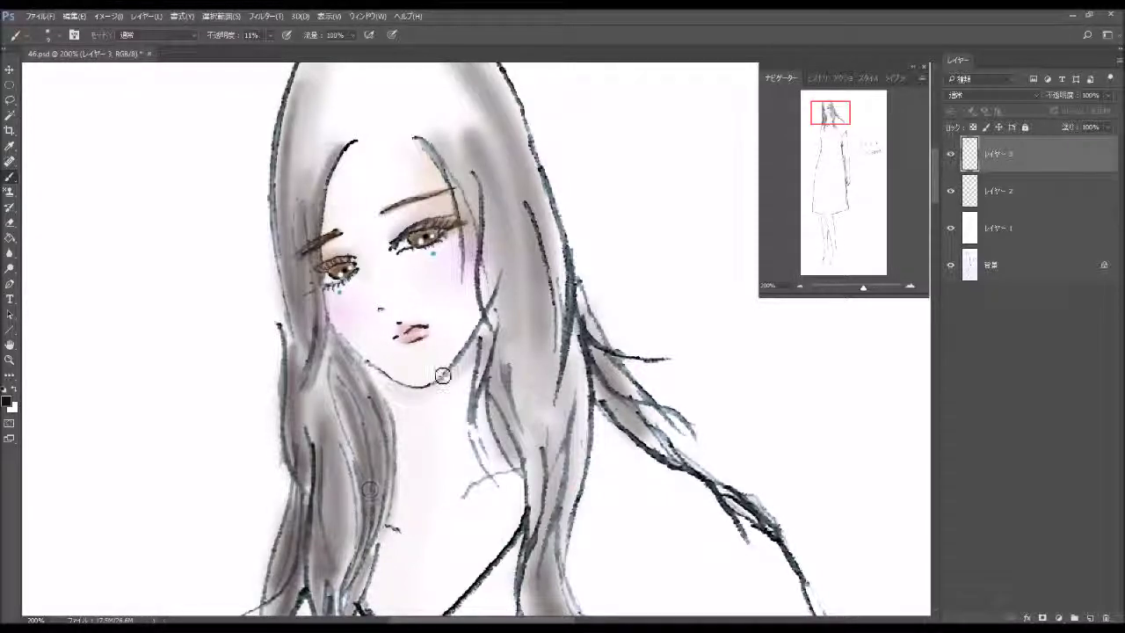
pyautogui.moveTo(828, 112); pyautogui.dragTo(833, 108)
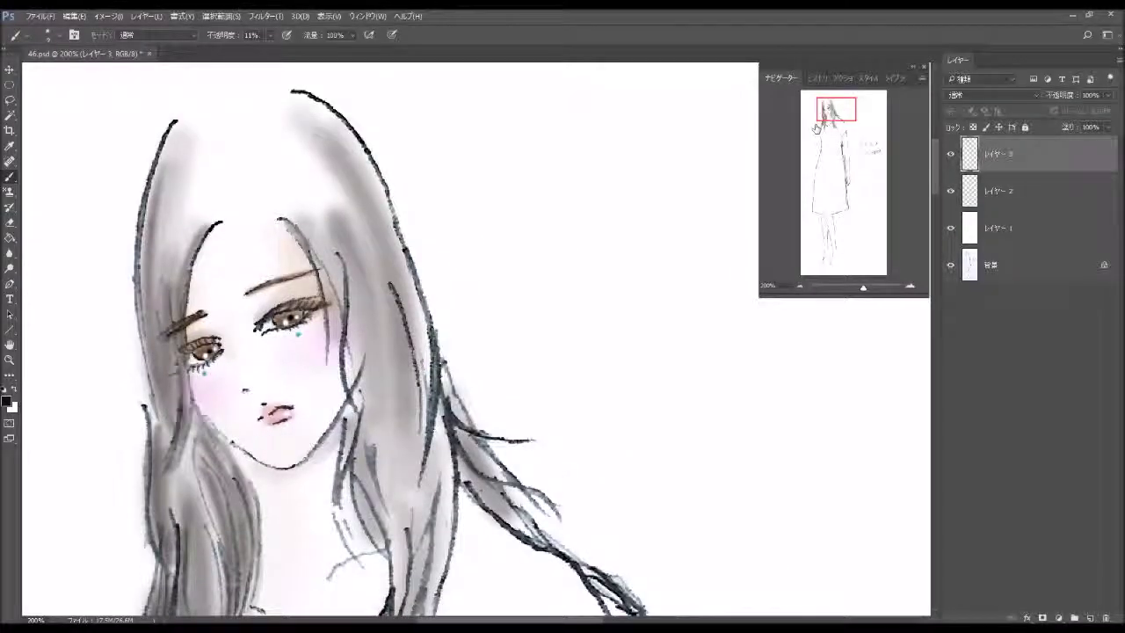
# Blend grey shading into the hair right of the eye, cheek and chin
pyautogui.moveTo(340, 335)
pyautogui.mouseDown()
pyautogui.moveTo(314, 255)
pyautogui.moveTo(330, 352)
pyautogui.mouseUp()
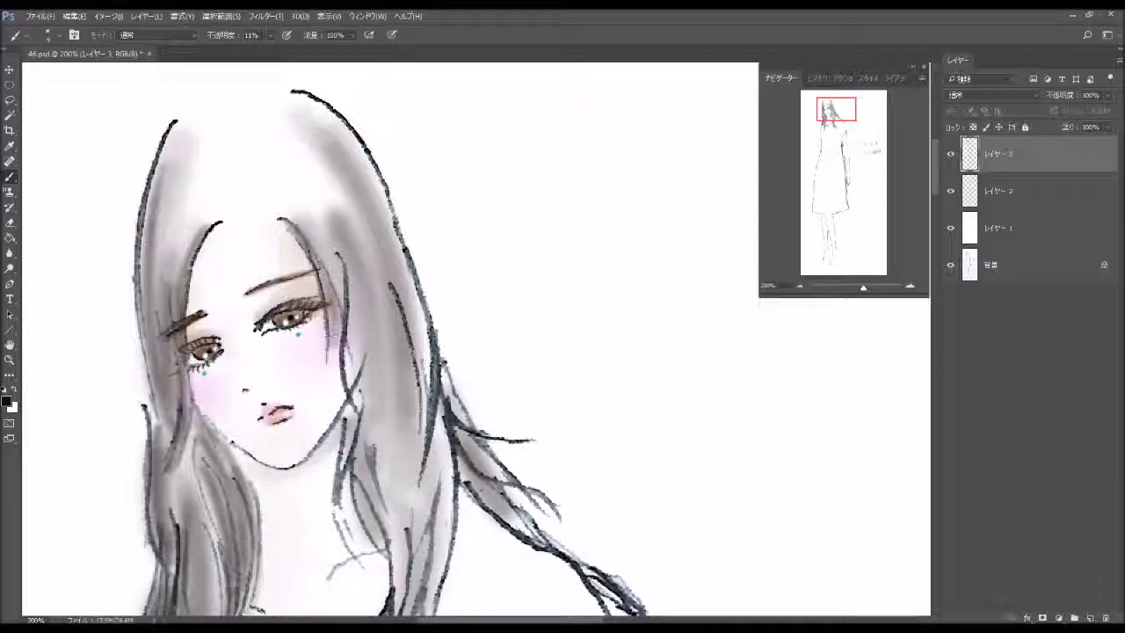
pyautogui.moveTo(312, 250); pyautogui.dragTo(334, 378)
pyautogui.moveTo(338, 312); pyautogui.dragTo(316, 246)
pyautogui.moveTo(347, 285)
pyautogui.mouseDown()
pyautogui.moveTo(363, 306)
pyautogui.moveTo(352, 365)
pyautogui.mouseUp()
pyautogui.moveTo(365, 417)
pyautogui.mouseDown()
pyautogui.moveTo(350, 327)
pyautogui.moveTo(360, 422)
pyautogui.mouseUp()
pyautogui.moveTo(348, 290); pyautogui.dragTo(358, 424)
pyautogui.moveTo(347, 360)
pyautogui.mouseDown()
pyautogui.moveTo(370, 451)
pyautogui.moveTo(349, 411)
pyautogui.moveTo(363, 518)
pyautogui.mouseUp()
pyautogui.moveTo(359, 434)
pyautogui.mouseDown()
pyautogui.moveTo(394, 565)
pyautogui.moveTo(372, 464)
pyautogui.moveTo(387, 532)
pyautogui.mouseUp()
pyautogui.moveTo(365, 470)
pyautogui.mouseDown()
pyautogui.moveTo(402, 591)
pyautogui.moveTo(423, 532)
pyautogui.mouseUp()
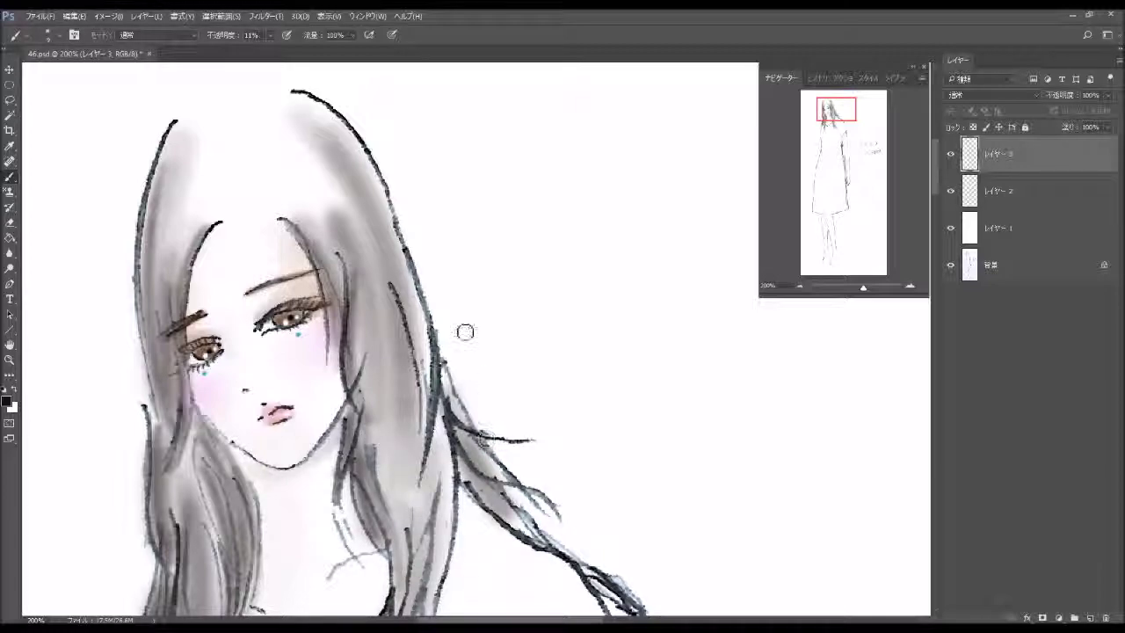
# Darken the hair strands right of the cheek and face toward the neckline
pyautogui.moveTo(403, 230); pyautogui.dragTo(431, 387)
pyautogui.moveTo(413, 279); pyautogui.dragTo(432, 438)
pyautogui.moveTo(400, 255); pyautogui.dragTo(432, 413)
pyautogui.moveTo(426, 338)
pyautogui.mouseDown()
pyautogui.moveTo(436, 413)
pyautogui.moveTo(413, 466)
pyautogui.moveTo(420, 422)
pyautogui.mouseUp()
pyautogui.moveTo(421, 363); pyautogui.dragTo(413, 484)
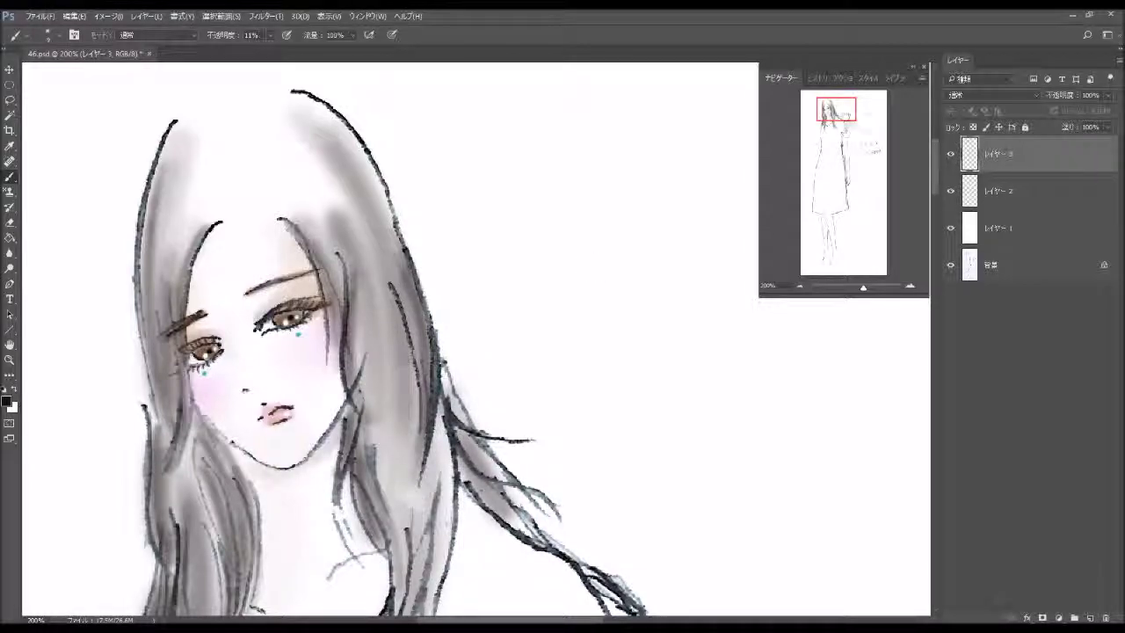
pyautogui.moveTo(845, 112); pyautogui.dragTo(842, 123)
pyautogui.moveTo(498, 245)
pyautogui.mouseDown()
pyautogui.moveTo(492, 387)
pyautogui.moveTo(490, 369)
pyautogui.mouseUp()
pyautogui.moveTo(506, 189); pyautogui.dragTo(494, 417)
pyautogui.moveTo(492, 215)
pyautogui.mouseDown()
pyautogui.moveTo(479, 387)
pyautogui.moveTo(488, 400)
pyautogui.moveTo(492, 387)
pyautogui.mouseUp()
pyautogui.moveTo(510, 193); pyautogui.dragTo(483, 418)
# Darken the hair strands right of the neck down to their ends near the shoulder
pyautogui.moveTo(492, 228); pyautogui.dragTo(479, 413)
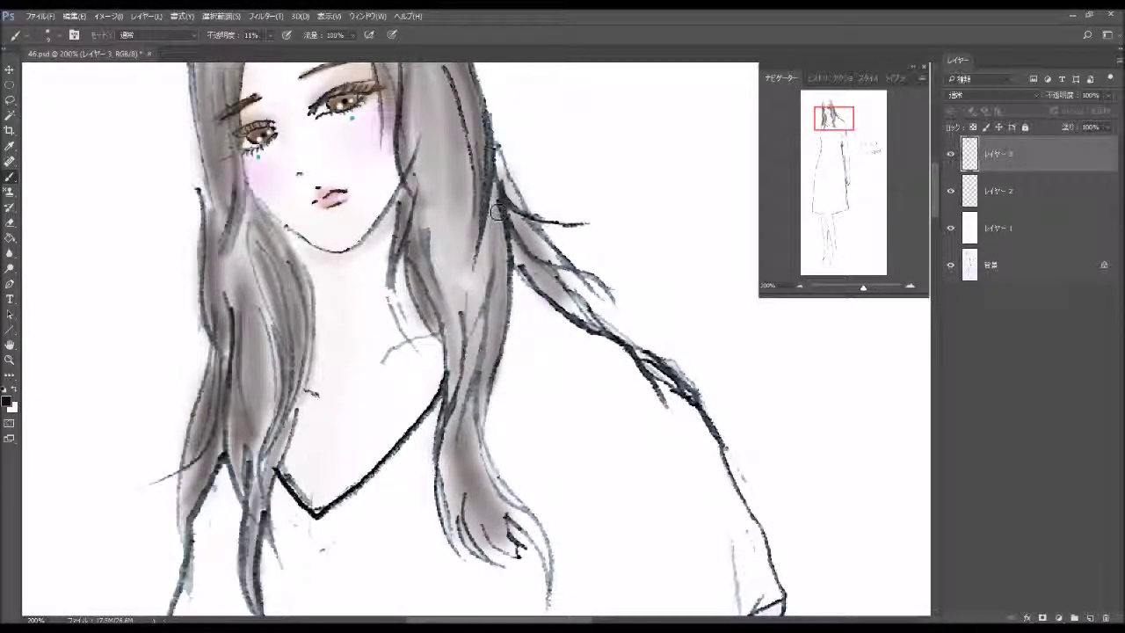
pyautogui.moveTo(501, 207)
pyautogui.mouseDown()
pyautogui.moveTo(505, 352)
pyautogui.moveTo(501, 272)
pyautogui.moveTo(452, 474)
pyautogui.mouseUp()
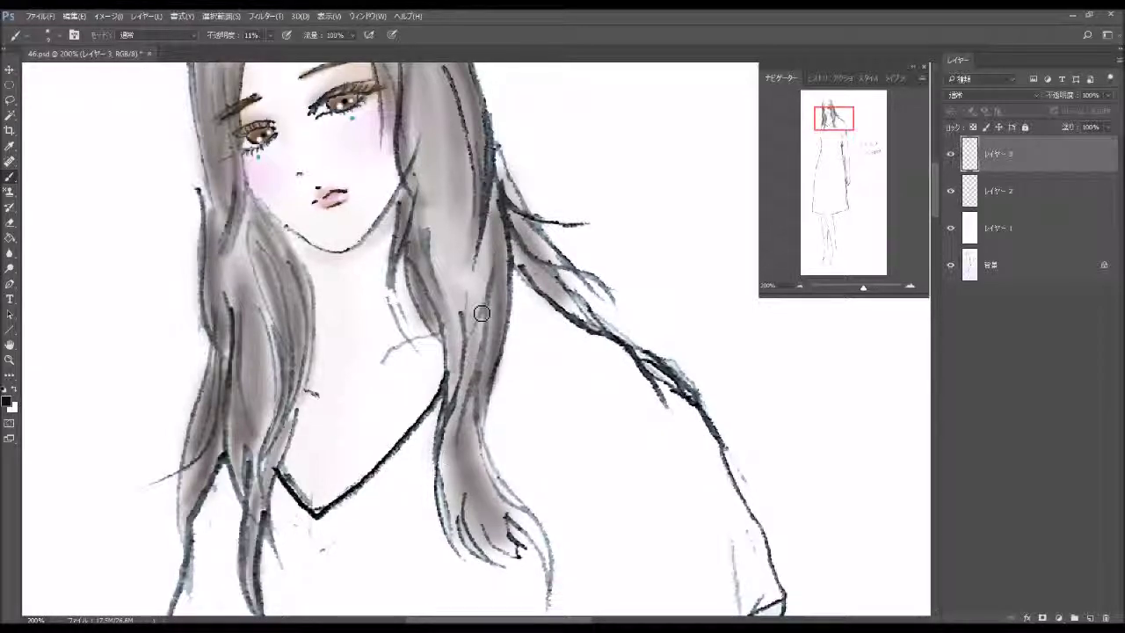
pyautogui.moveTo(479, 378); pyautogui.dragTo(483, 321)
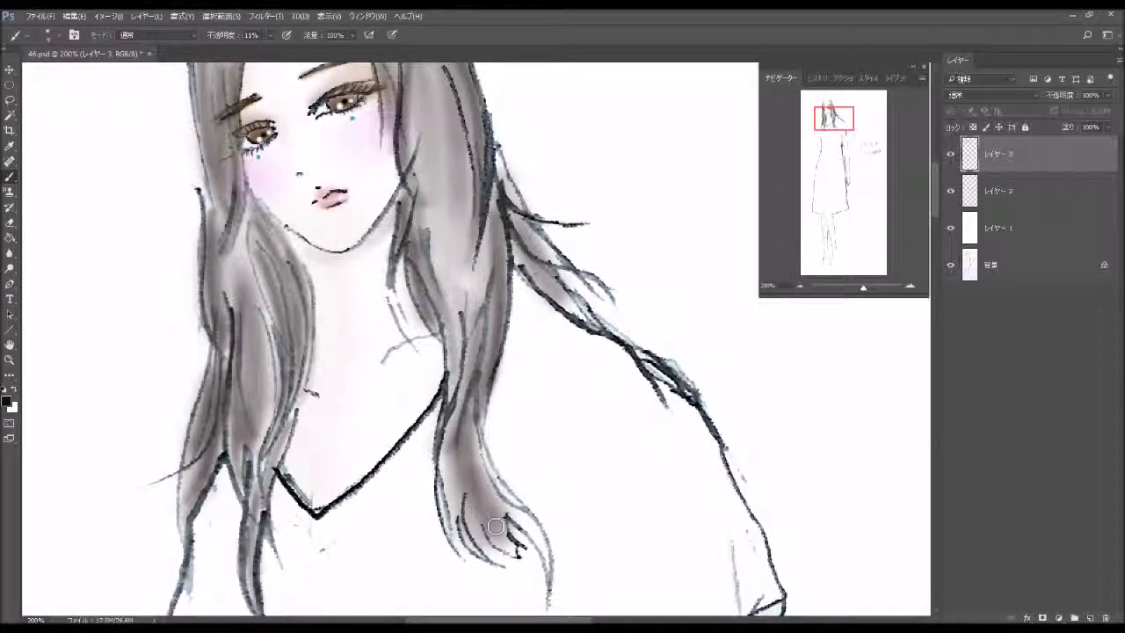
pyautogui.moveTo(496, 525)
pyautogui.mouseDown()
pyautogui.moveTo(470, 455)
pyautogui.moveTo(496, 520)
pyautogui.mouseUp()
pyautogui.moveTo(473, 433)
pyautogui.mouseDown()
pyautogui.moveTo(497, 515)
pyautogui.moveTo(527, 524)
pyautogui.mouseUp()
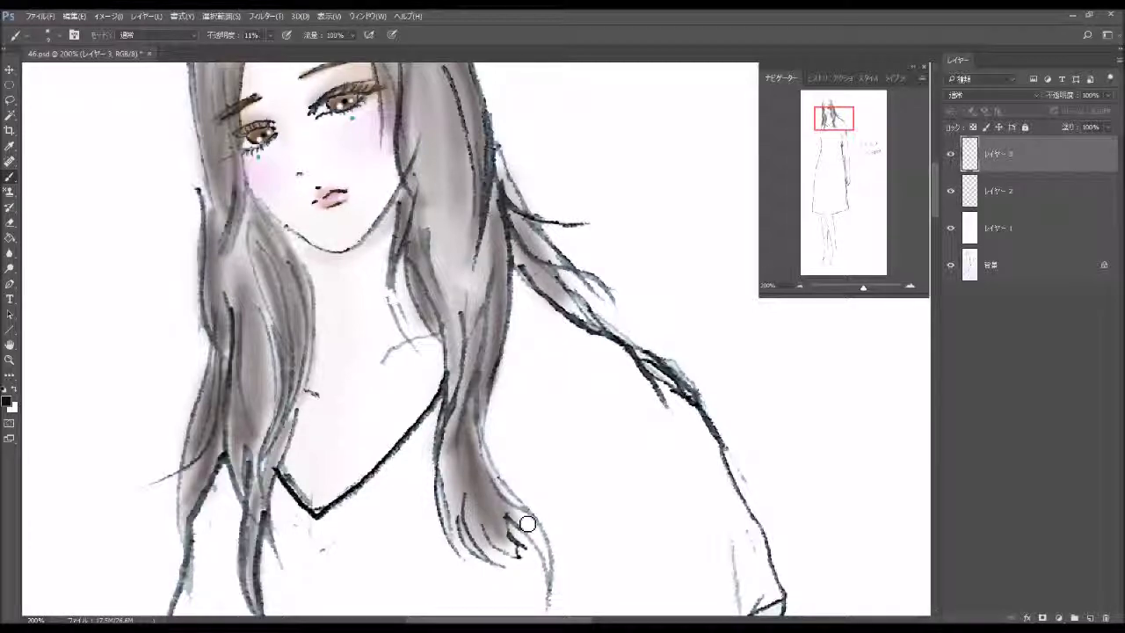
pyautogui.moveTo(555, 579)
pyautogui.mouseDown()
pyautogui.moveTo(536, 554)
pyautogui.moveTo(545, 558)
pyautogui.mouseUp()
pyautogui.moveTo(503, 483)
pyautogui.mouseDown()
pyautogui.moveTo(474, 527)
pyautogui.moveTo(493, 532)
pyautogui.mouseUp()
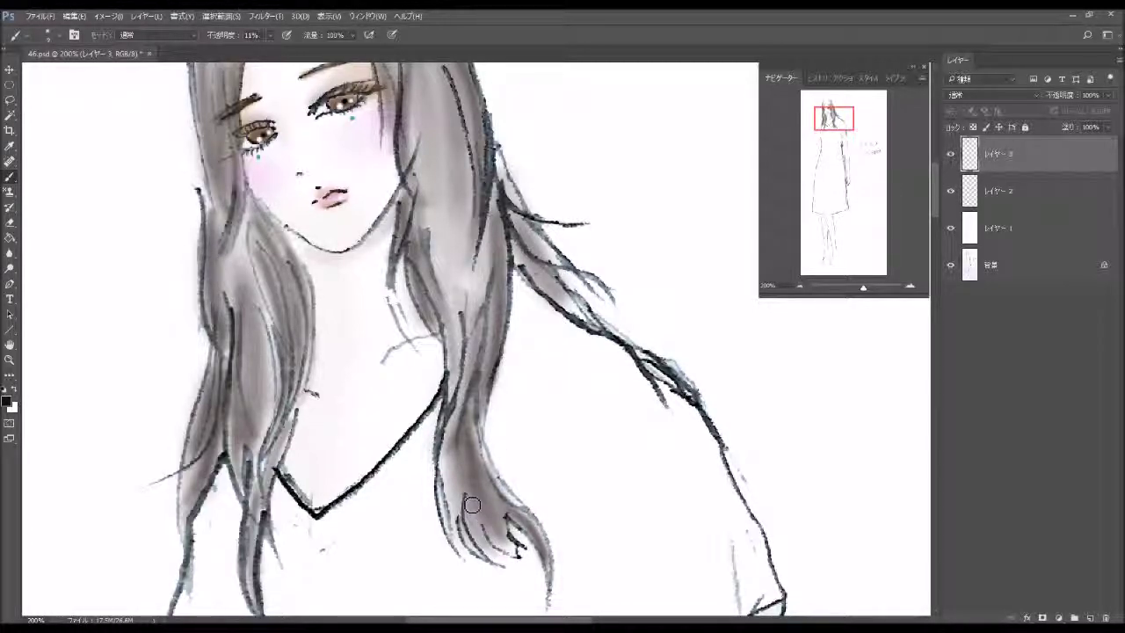
pyautogui.moveTo(464, 494)
pyautogui.mouseDown()
pyautogui.moveTo(499, 544)
pyautogui.moveTo(444, 452)
pyautogui.mouseUp()
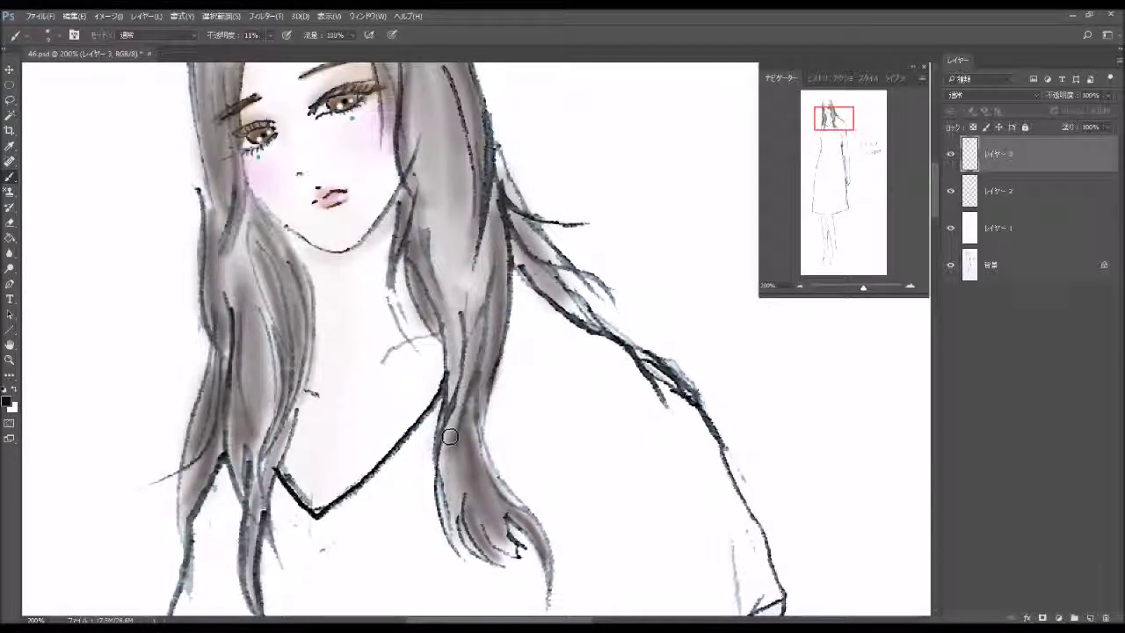
pyautogui.moveTo(453, 527)
pyautogui.mouseDown()
pyautogui.moveTo(443, 424)
pyautogui.moveTo(444, 527)
pyautogui.mouseUp()
pyautogui.moveTo(440, 444)
pyautogui.mouseDown()
pyautogui.moveTo(465, 531)
pyautogui.moveTo(457, 518)
pyautogui.mouseUp()
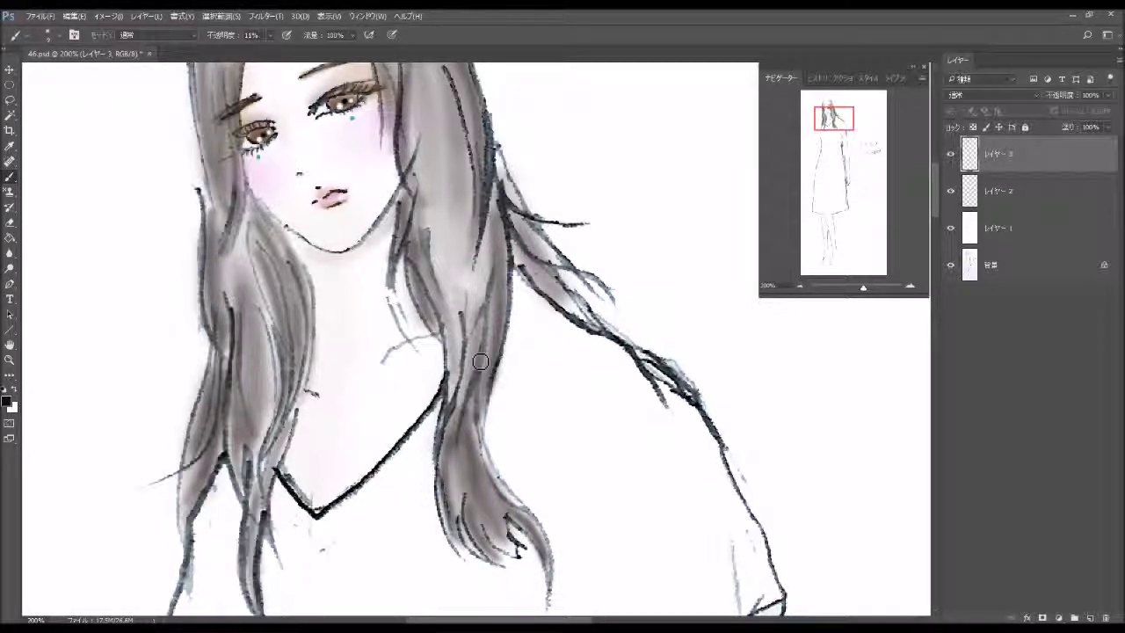
# Darken the strand beside the neck and the outer strand sweeping toward the shoulder
pyautogui.moveTo(451, 425)
pyautogui.mouseDown()
pyautogui.moveTo(461, 317)
pyautogui.moveTo(444, 395)
pyautogui.moveTo(484, 285)
pyautogui.moveTo(430, 229)
pyautogui.mouseUp()
pyautogui.moveTo(452, 360)
pyautogui.mouseDown()
pyautogui.moveTo(431, 228)
pyautogui.moveTo(457, 413)
pyautogui.mouseUp()
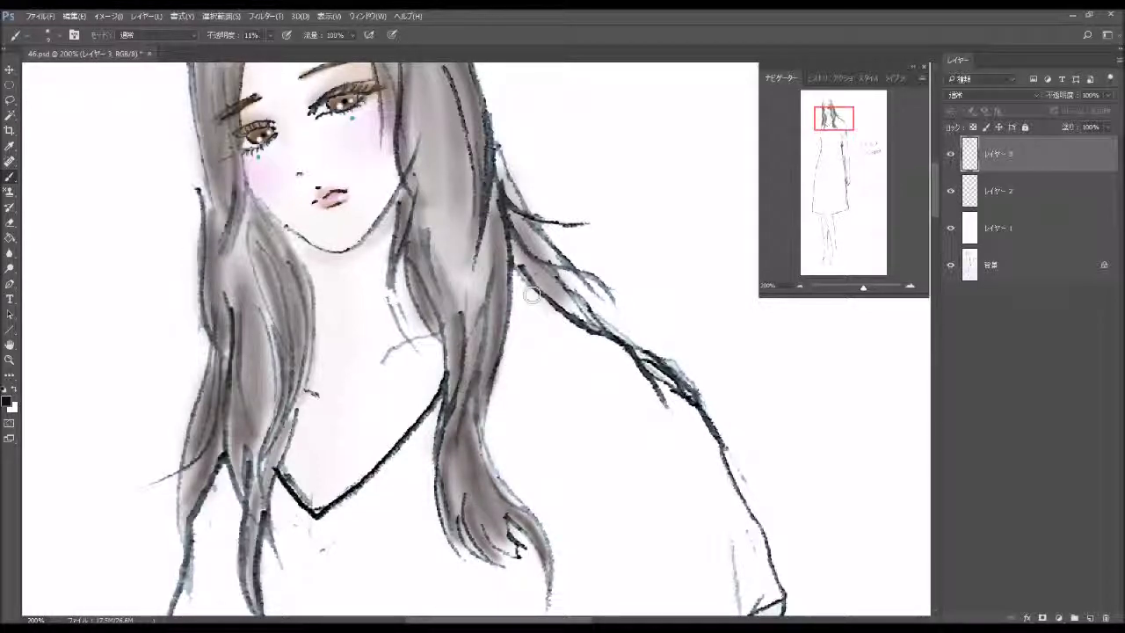
pyautogui.moveTo(528, 257); pyautogui.dragTo(576, 305)
pyautogui.moveTo(526, 253)
pyautogui.mouseDown()
pyautogui.moveTo(584, 332)
pyautogui.moveTo(580, 309)
pyautogui.moveTo(587, 316)
pyautogui.mouseUp()
pyautogui.moveTo(508, 211)
pyautogui.mouseDown()
pyautogui.moveTo(571, 278)
pyautogui.moveTo(497, 157)
pyautogui.moveTo(518, 199)
pyautogui.mouseUp()
pyautogui.moveTo(496, 145)
pyautogui.mouseDown()
pyautogui.moveTo(520, 210)
pyautogui.moveTo(496, 150)
pyautogui.mouseUp()
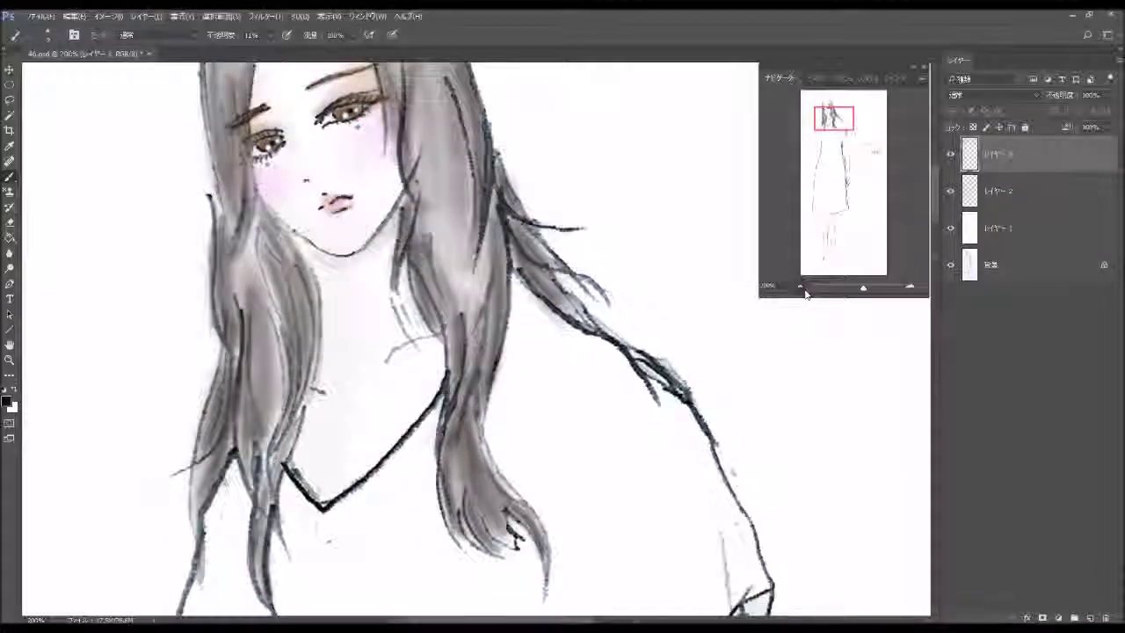
# Zoom out and apply a Bevel & Emboss effect to the hair shading layer
pyautogui.click(801, 287)
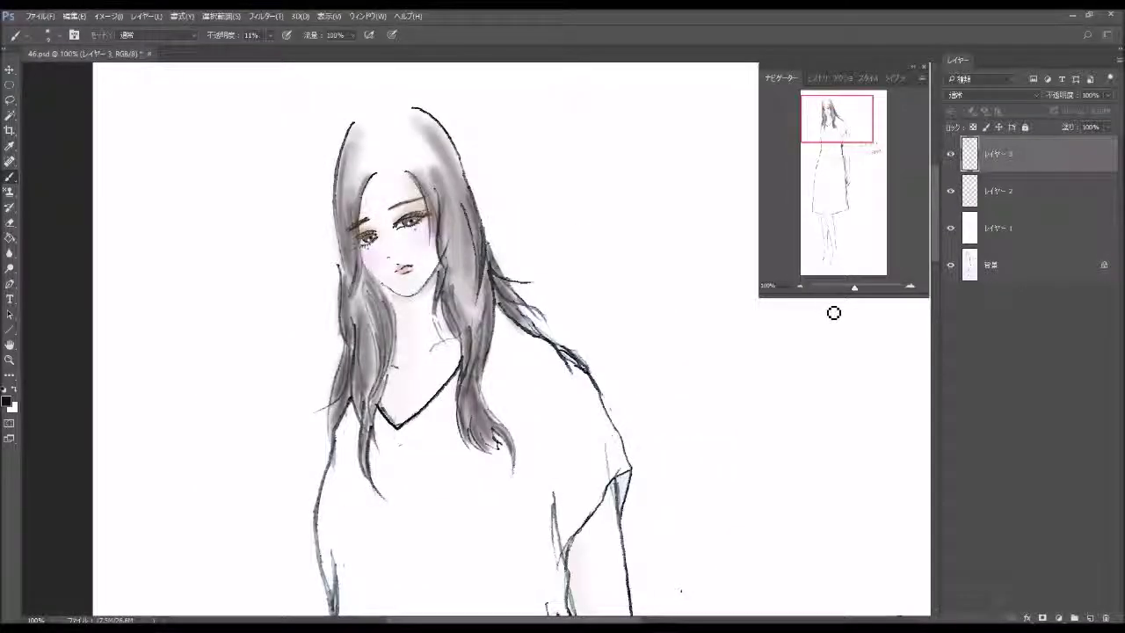
pyautogui.doubleClick(1042, 170)
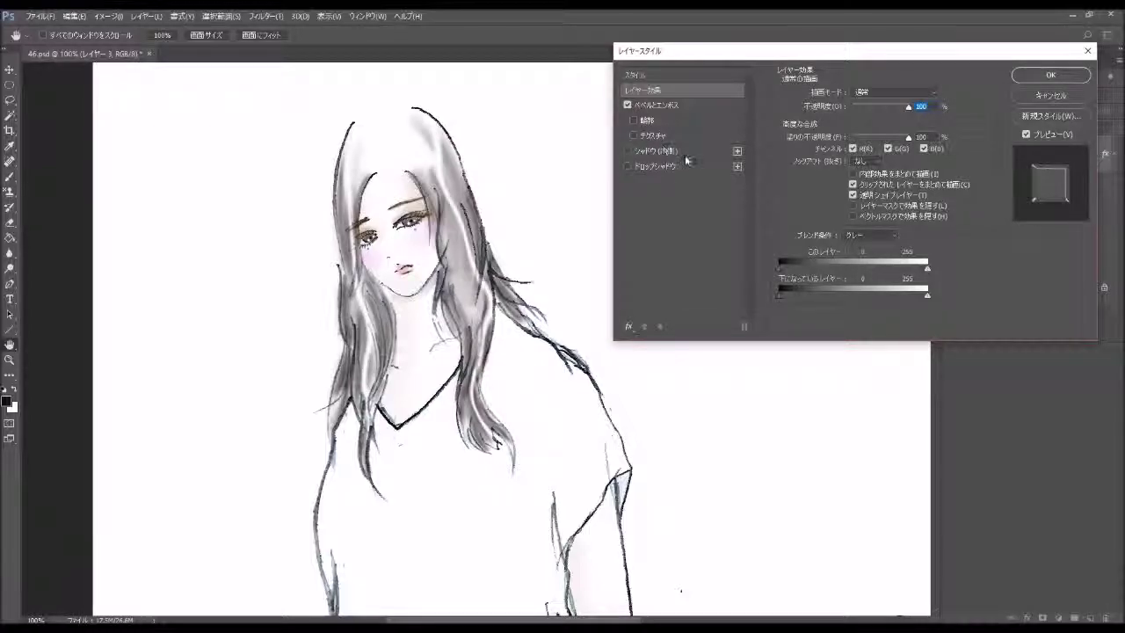
pyautogui.click(1050, 76)
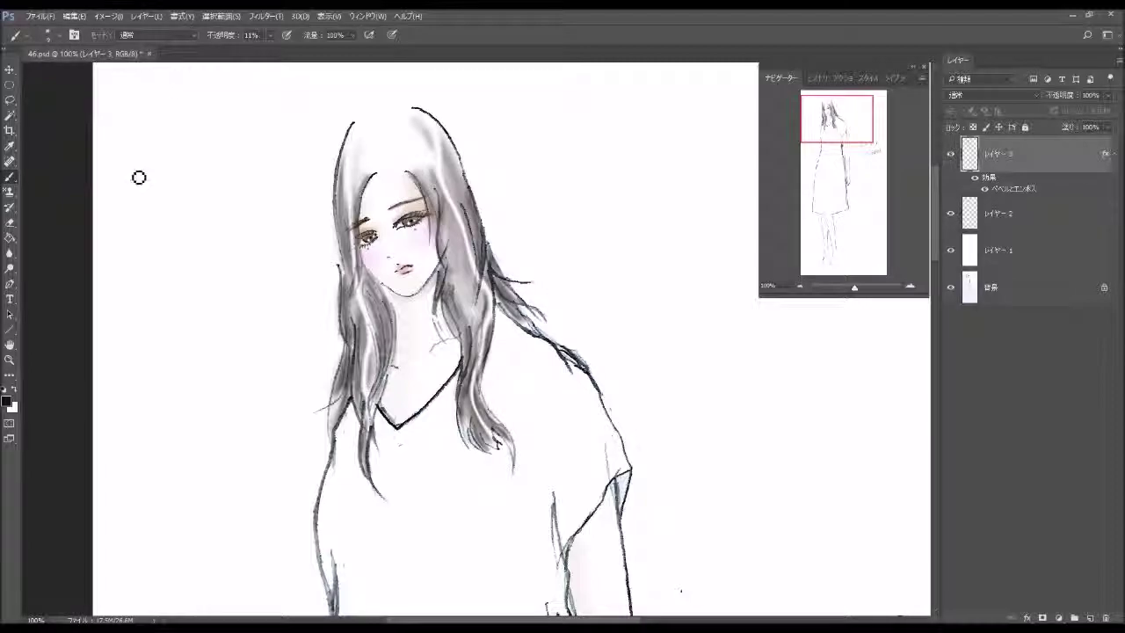
# Pick a larger brush preset and darken the left hair strand with grey
pyautogui.click(55, 36)
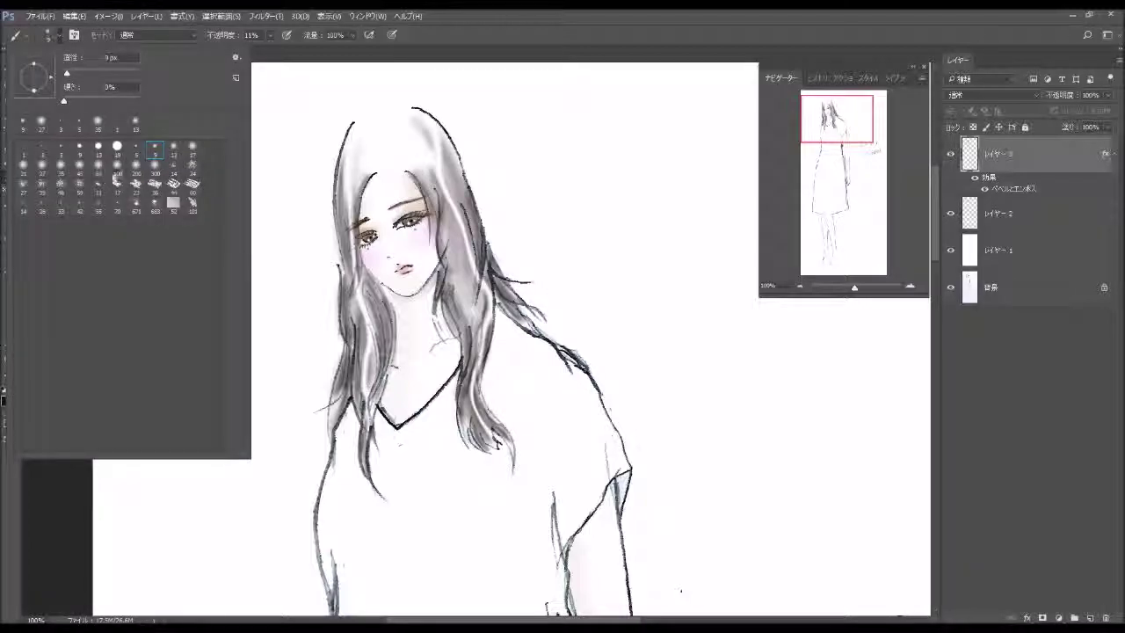
pyautogui.click(26, 172)
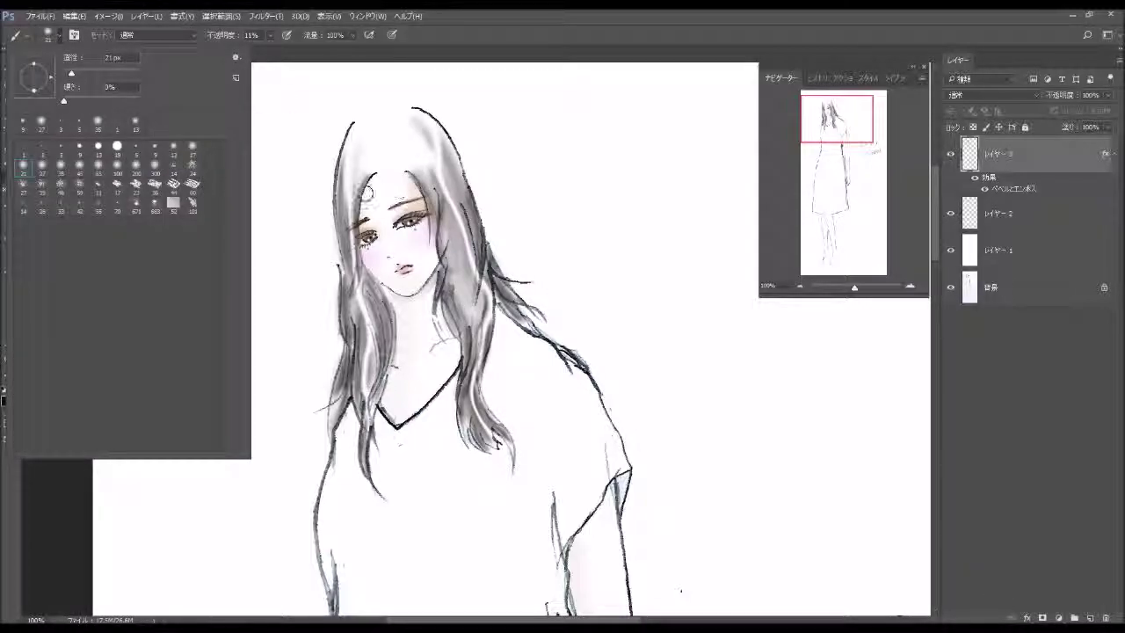
pyautogui.click(352, 186)
pyautogui.moveTo(351, 187); pyautogui.dragTo(367, 404)
pyautogui.moveTo(359, 290); pyautogui.dragTo(371, 424)
pyautogui.moveTo(364, 347); pyautogui.dragTo(365, 431)
pyautogui.moveTo(344, 378)
pyautogui.mouseDown()
pyautogui.moveTo(339, 432)
pyautogui.moveTo(369, 406)
pyautogui.mouseUp()
# Darken the hair right of the face from the temple down beside the neck
pyautogui.moveTo(364, 283); pyautogui.dragTo(377, 365)
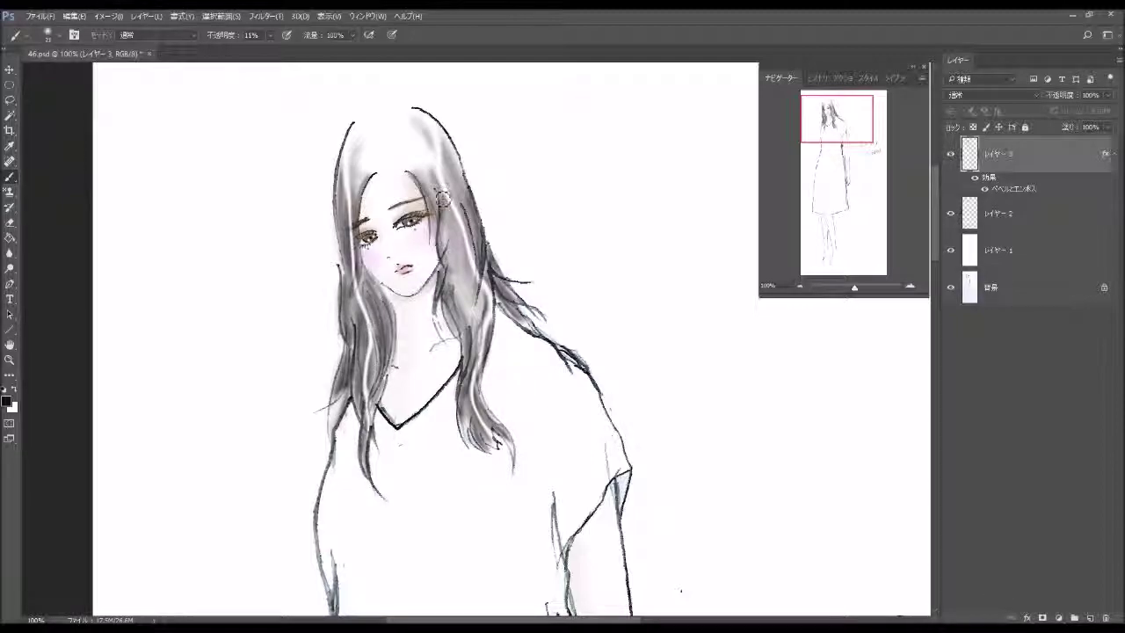
pyautogui.moveTo(435, 175)
pyautogui.mouseDown()
pyautogui.moveTo(444, 259)
pyautogui.moveTo(475, 307)
pyautogui.mouseUp()
pyautogui.moveTo(435, 202); pyautogui.dragTo(463, 324)
pyautogui.moveTo(457, 231); pyautogui.dragTo(485, 318)
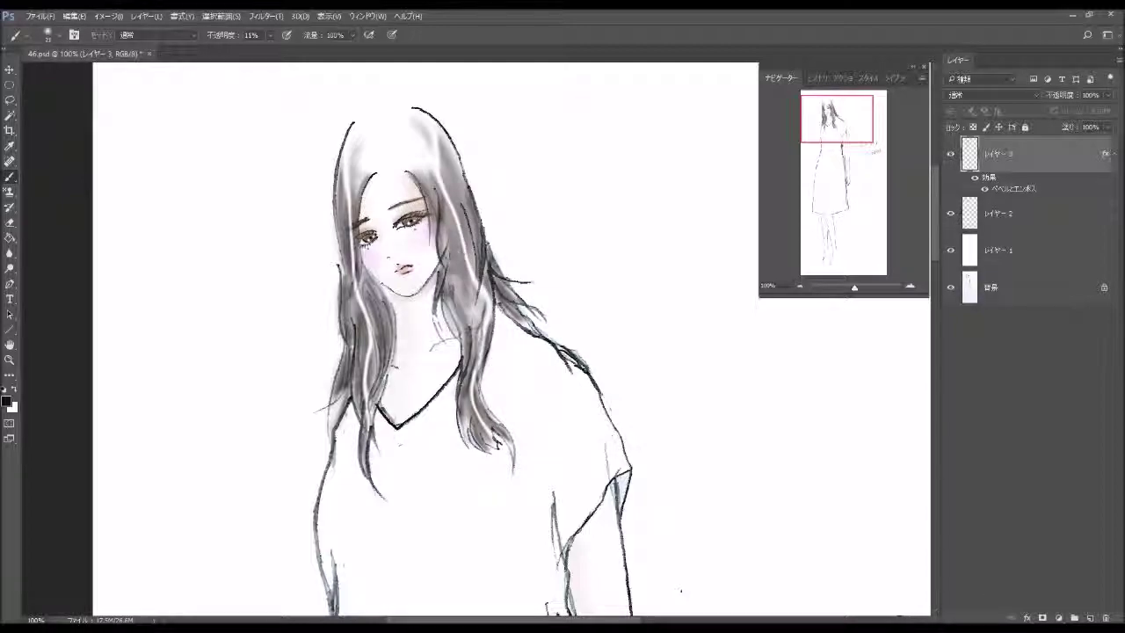
pyautogui.moveTo(465, 250); pyautogui.dragTo(499, 338)
pyautogui.moveTo(459, 216); pyautogui.dragTo(483, 342)
pyautogui.moveTo(456, 192); pyautogui.dragTo(485, 347)
pyautogui.moveTo(462, 237); pyautogui.dragTo(483, 347)
pyautogui.moveTo(464, 291); pyautogui.dragTo(470, 418)
pyautogui.moveTo(467, 368); pyautogui.dragTo(474, 422)
pyautogui.moveTo(492, 266); pyautogui.dragTo(477, 328)
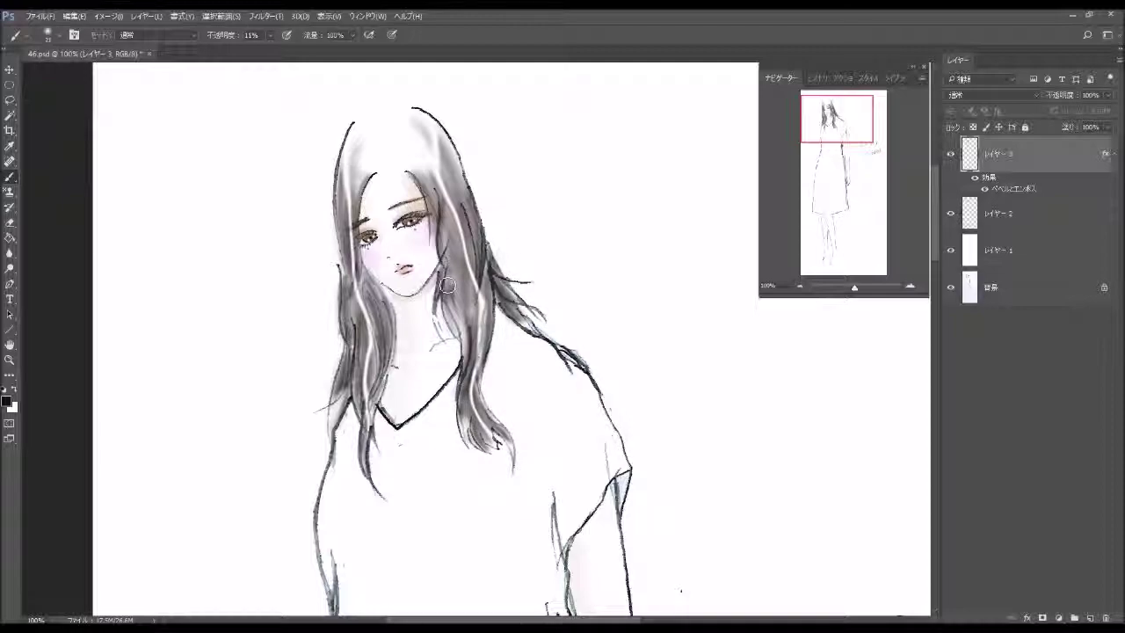
pyautogui.moveTo(448, 278); pyautogui.dragTo(480, 343)
pyautogui.moveTo(444, 203); pyautogui.dragTo(458, 248)
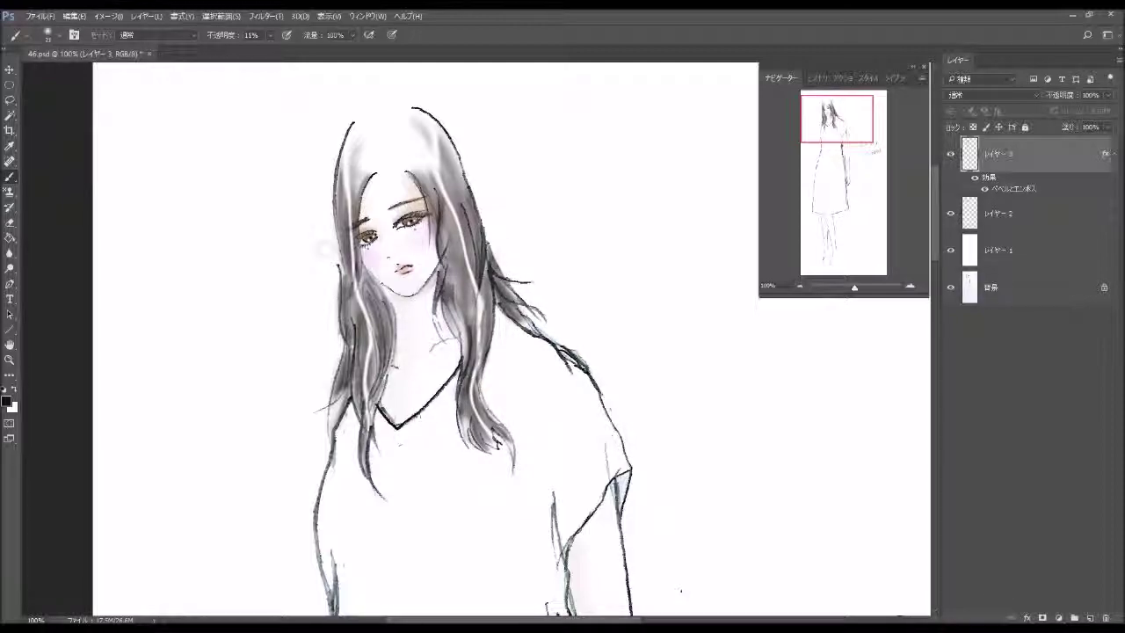
# Switch the brush to the 9 px soft round tip
pyautogui.click(64, 35)
pyautogui.click(179, 146)
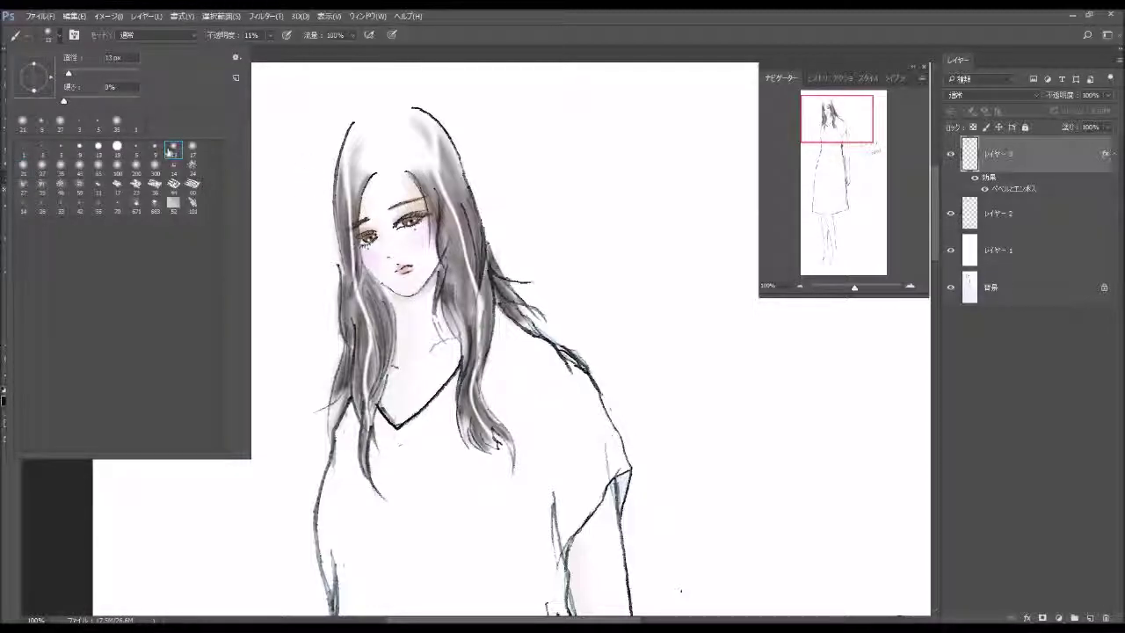
pyautogui.click(155, 145)
pyautogui.click(308, 69)
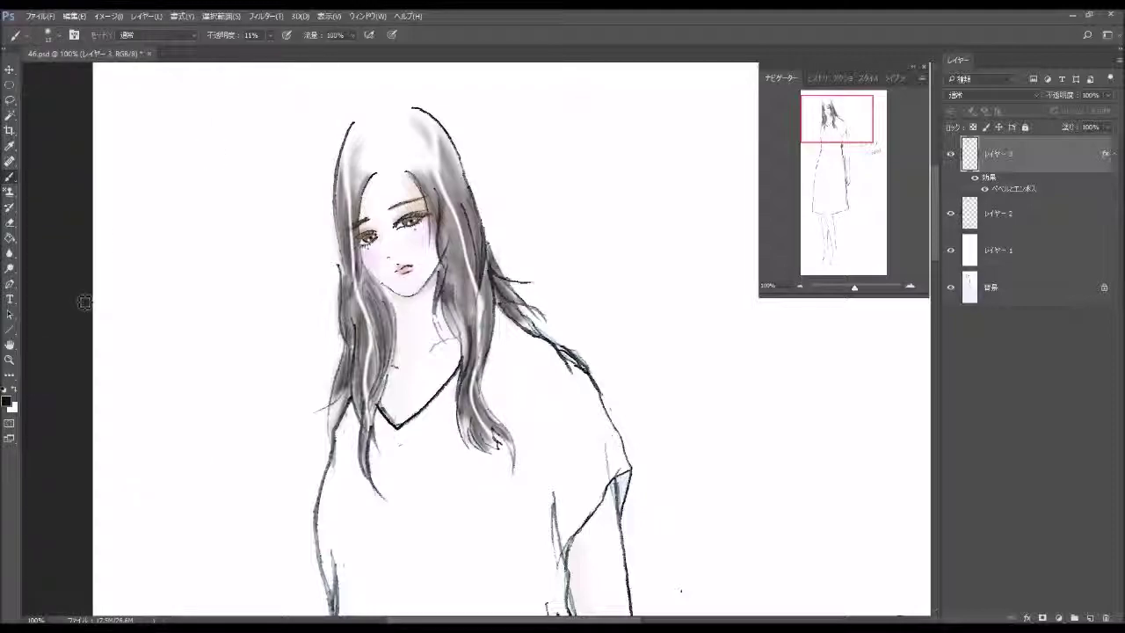
# Set the foreground colour to a dark brown
pyautogui.click(7, 401)
pyautogui.click(147, 298)
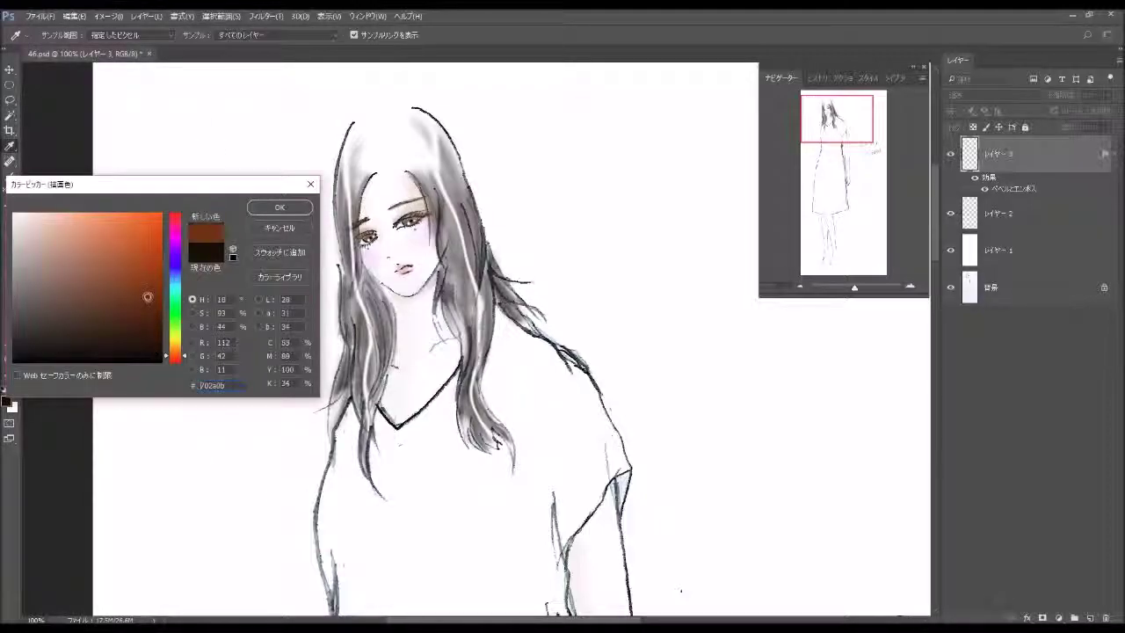
pyautogui.click(279, 207)
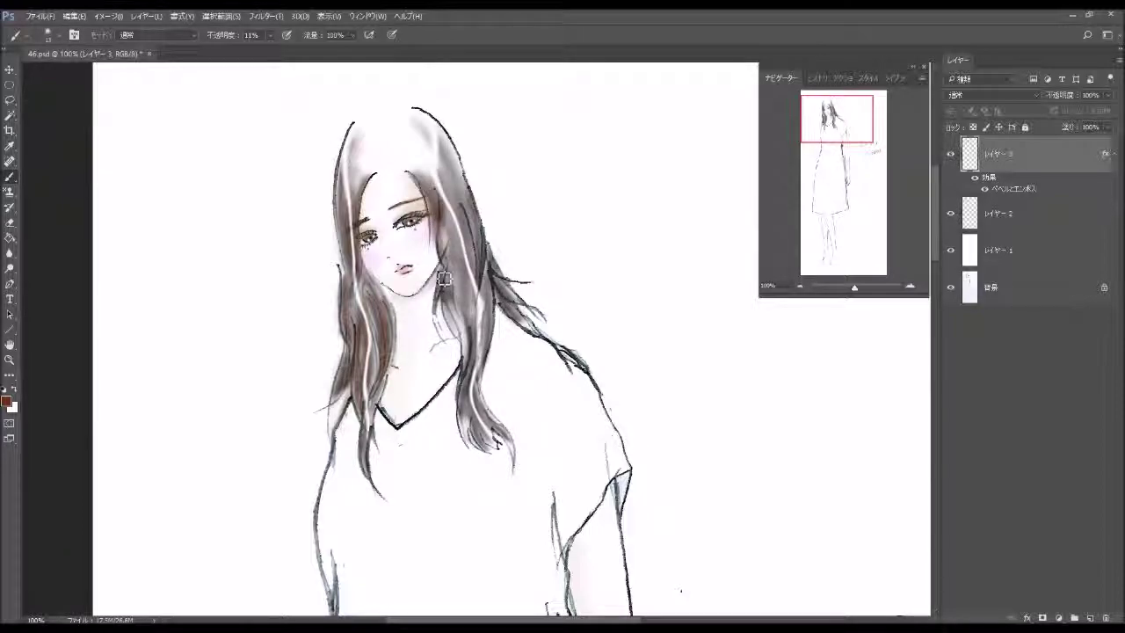
# Brush brown over the hair strands from crown to neck on both sides of the face
pyautogui.moveTo(463, 311); pyautogui.dragTo(489, 355)
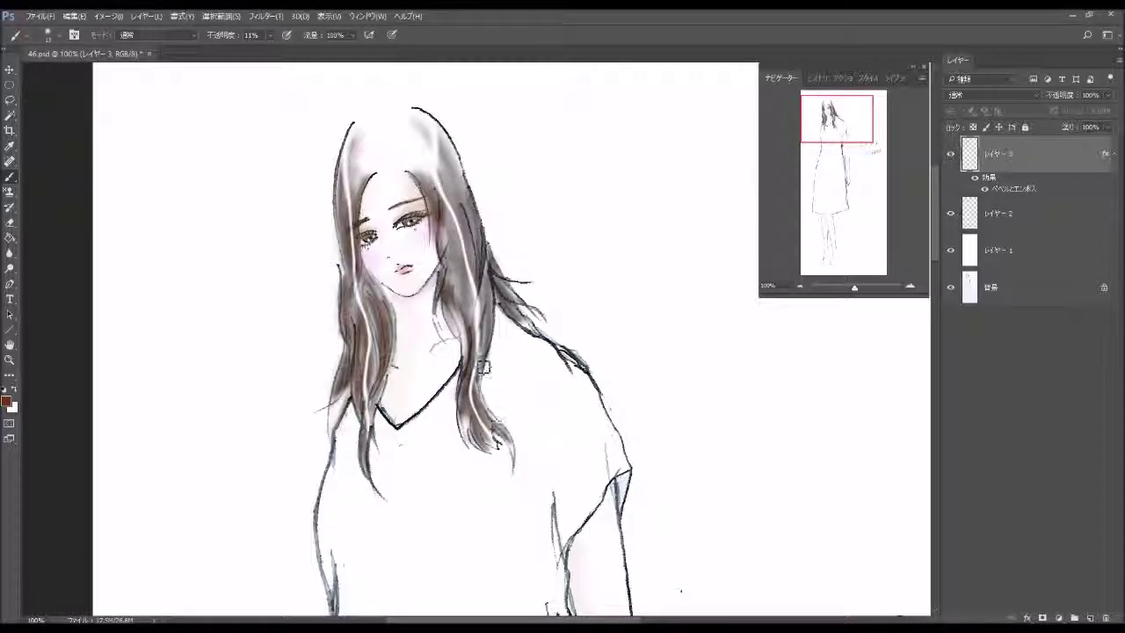
pyautogui.moveTo(466, 206); pyautogui.dragTo(466, 285)
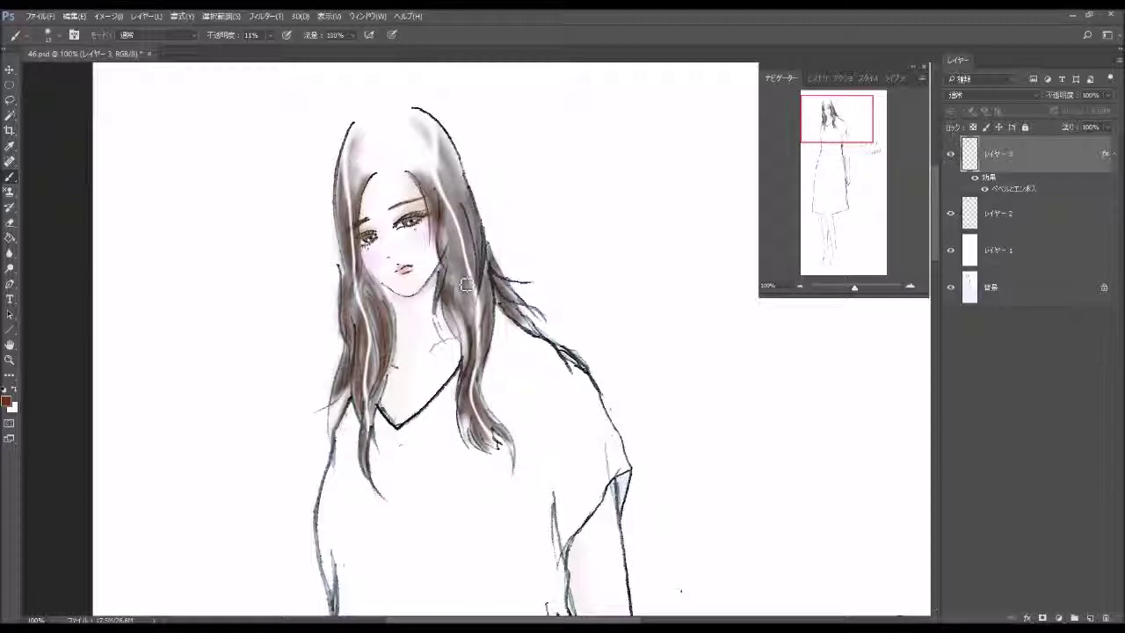
pyautogui.moveTo(446, 246); pyautogui.dragTo(461, 229)
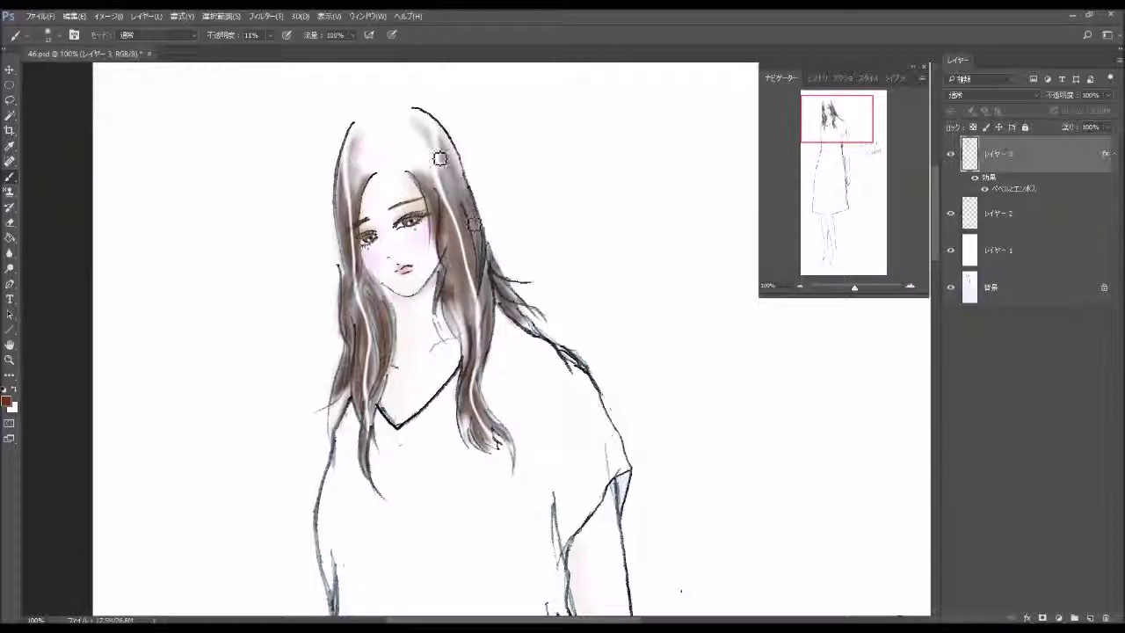
pyautogui.moveTo(434, 173)
pyautogui.mouseDown()
pyautogui.moveTo(481, 299)
pyautogui.moveTo(502, 300)
pyautogui.mouseUp()
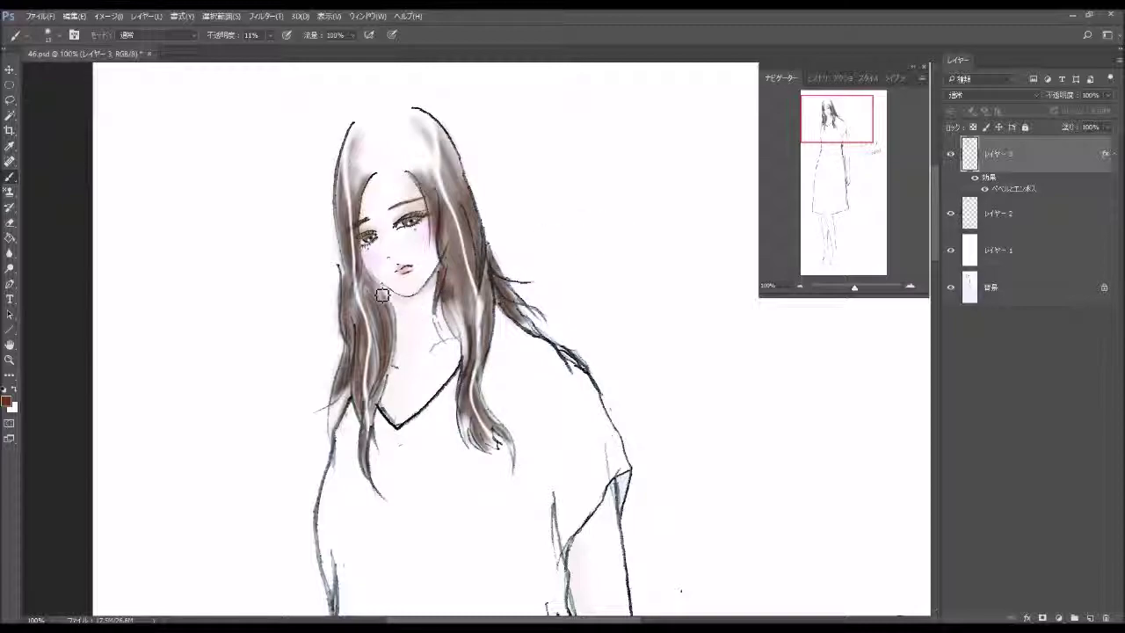
pyautogui.moveTo(378, 295); pyautogui.dragTo(384, 327)
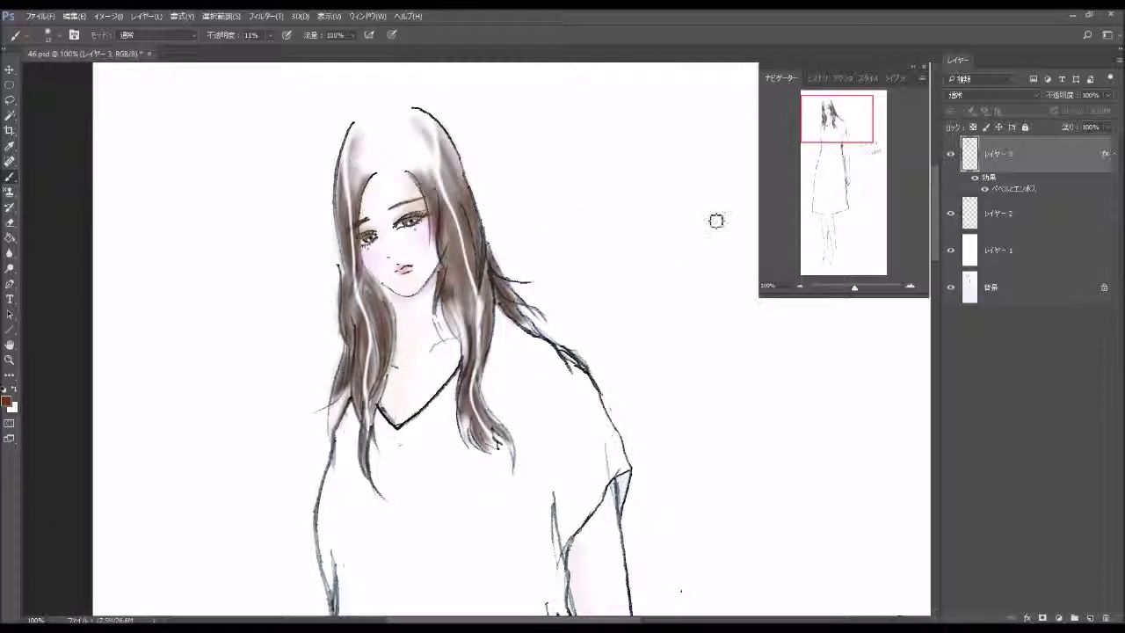
pyautogui.click(800, 287)
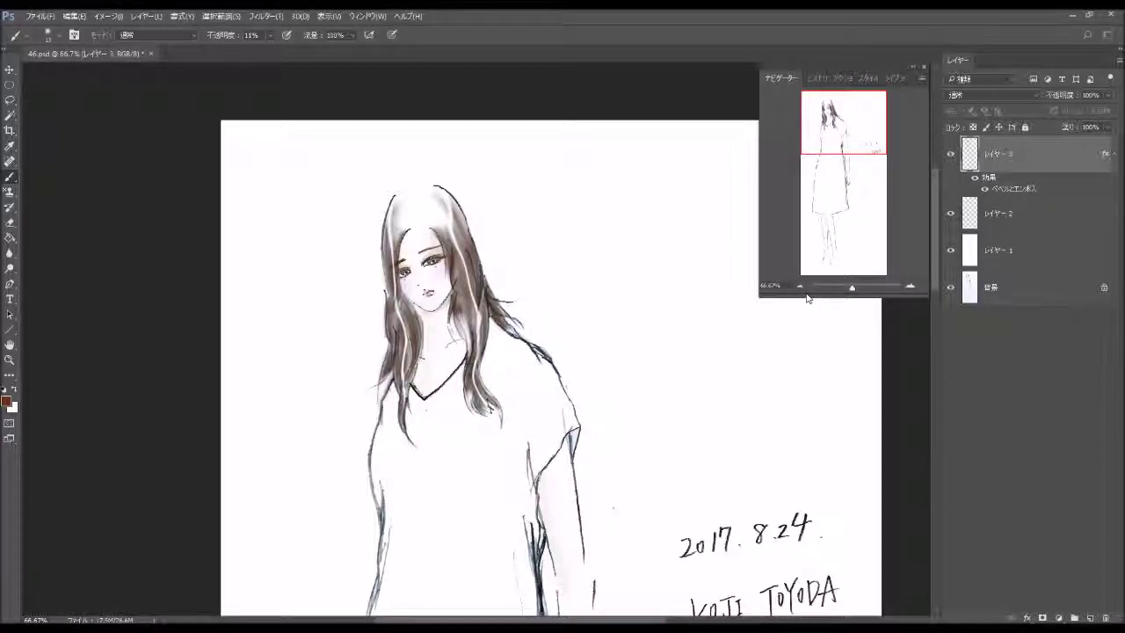
# Re-angle Layer 3's Bevel & Emboss lighting, then add a new empty layer on top
pyautogui.click(801, 286)
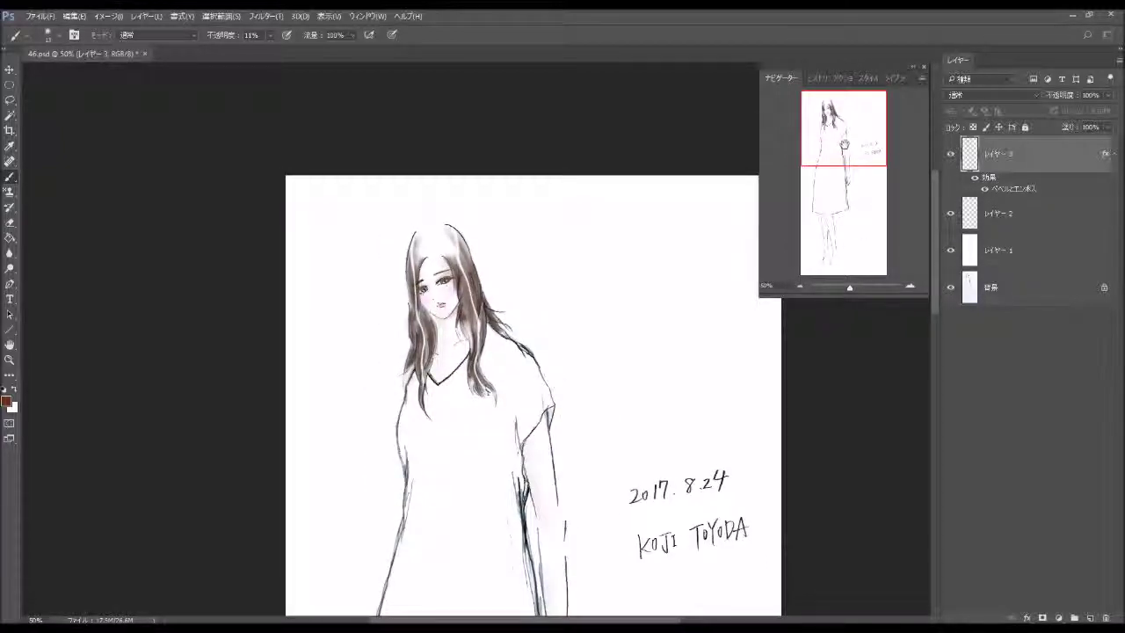
pyautogui.moveTo(848, 163); pyautogui.dragTo(849, 152)
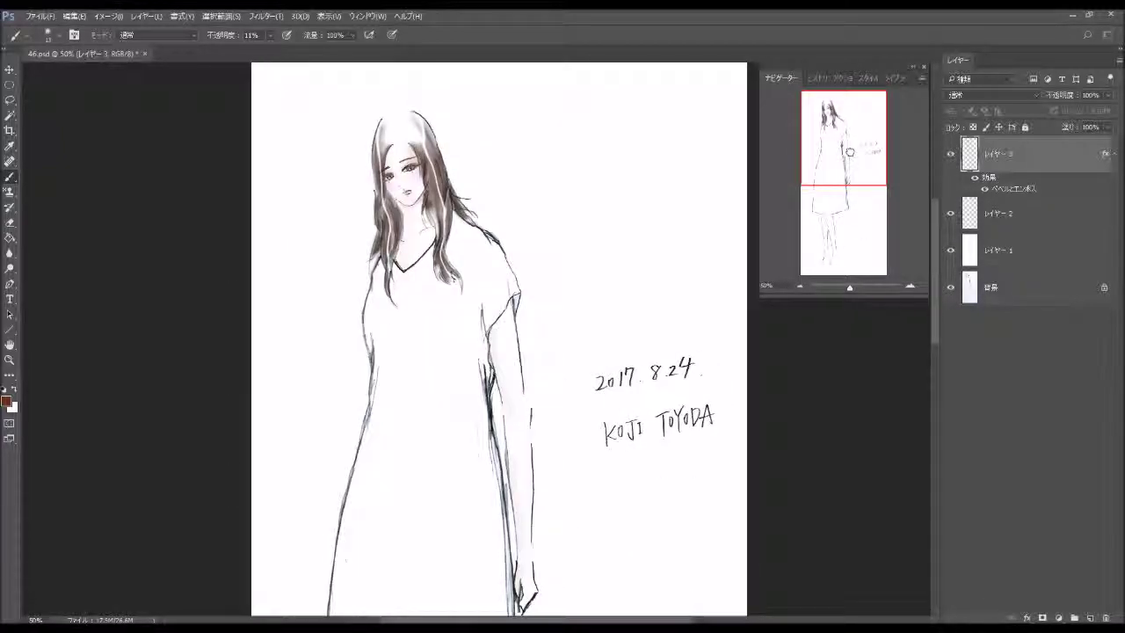
pyautogui.doubleClick(1049, 167)
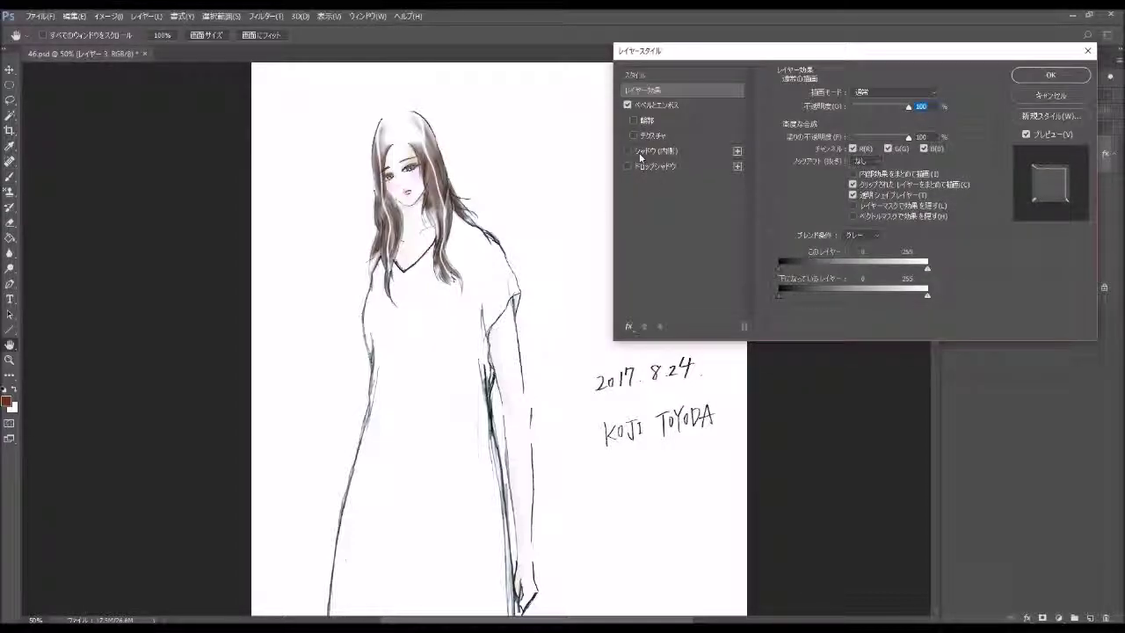
pyautogui.click(694, 109)
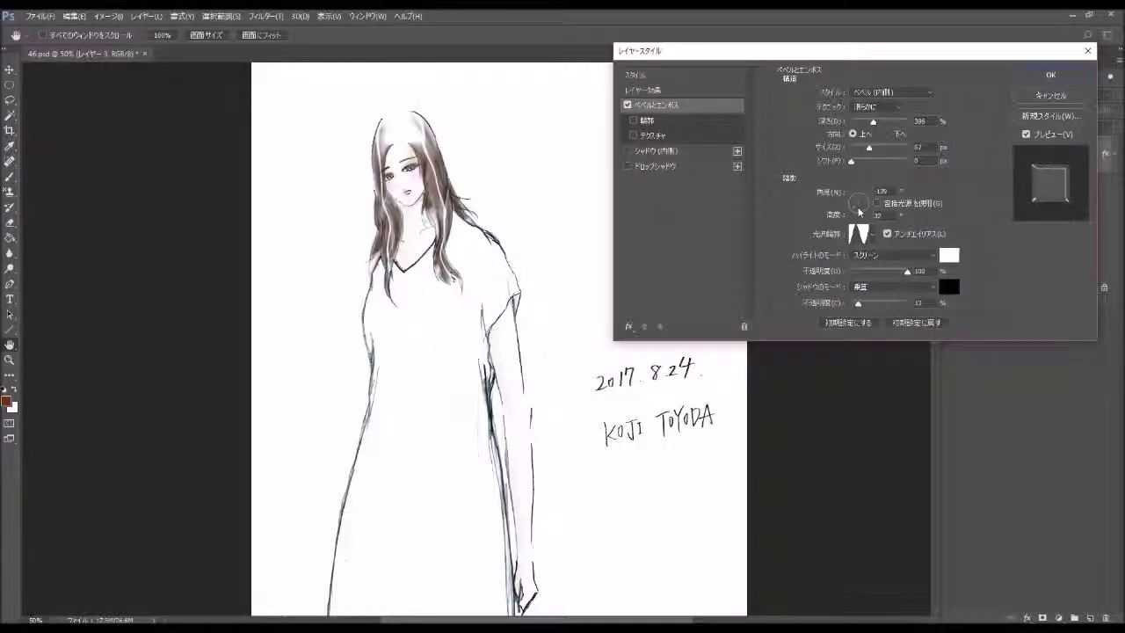
pyautogui.moveTo(856, 215); pyautogui.dragTo(856, 204)
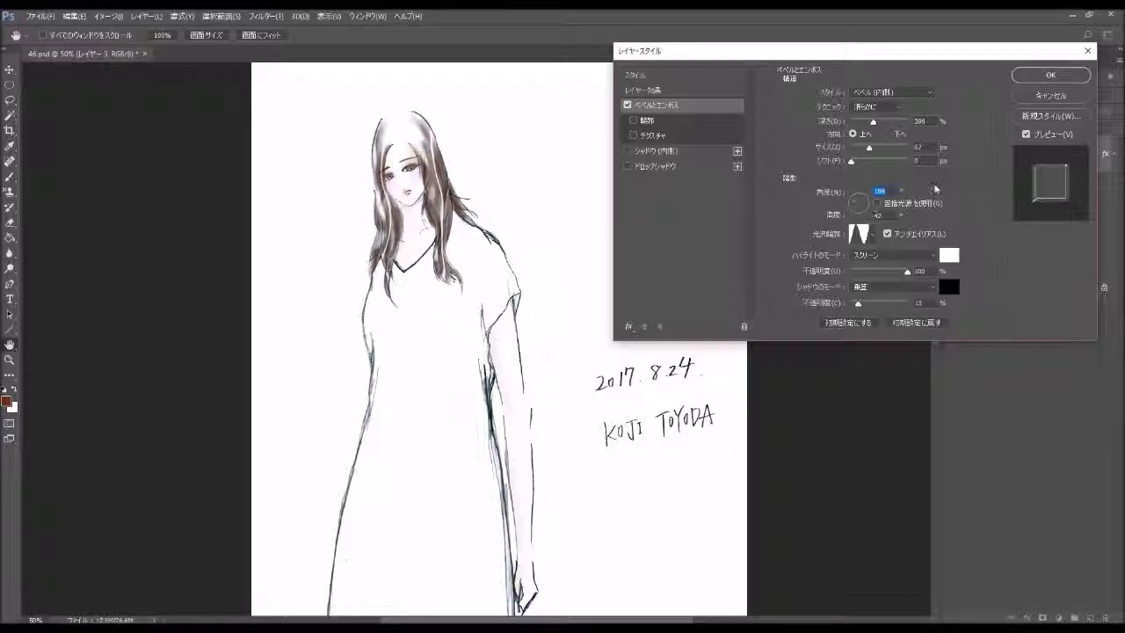
pyautogui.click(1072, 77)
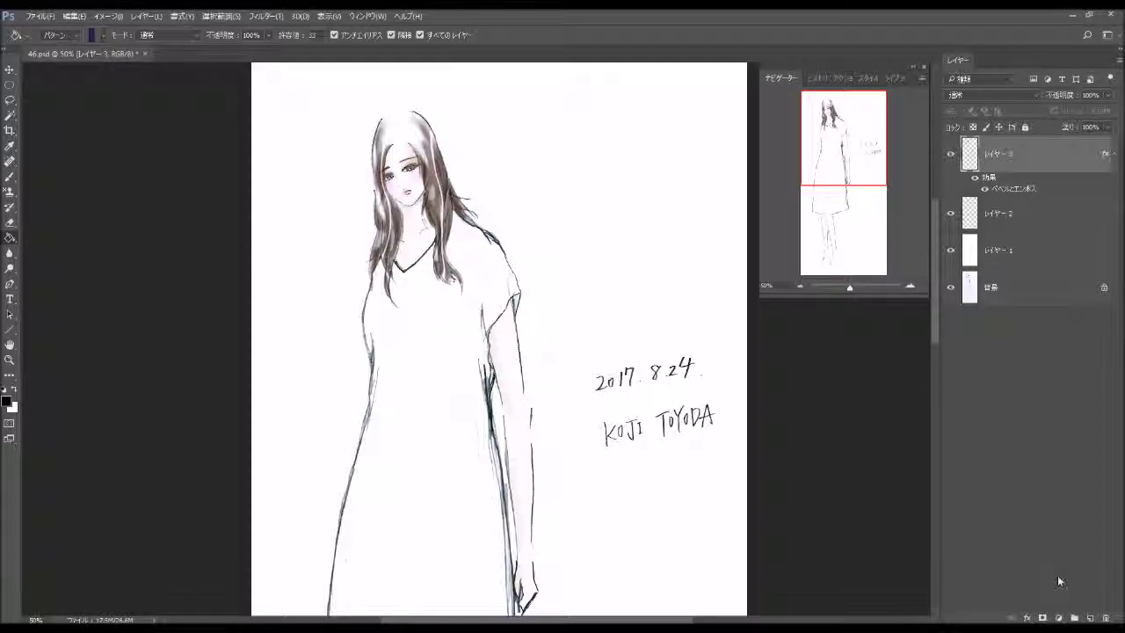
pyautogui.click(1090, 618)
# Fill the dress and its white edge strip with navy on the new layer
pyautogui.click(799, 286)
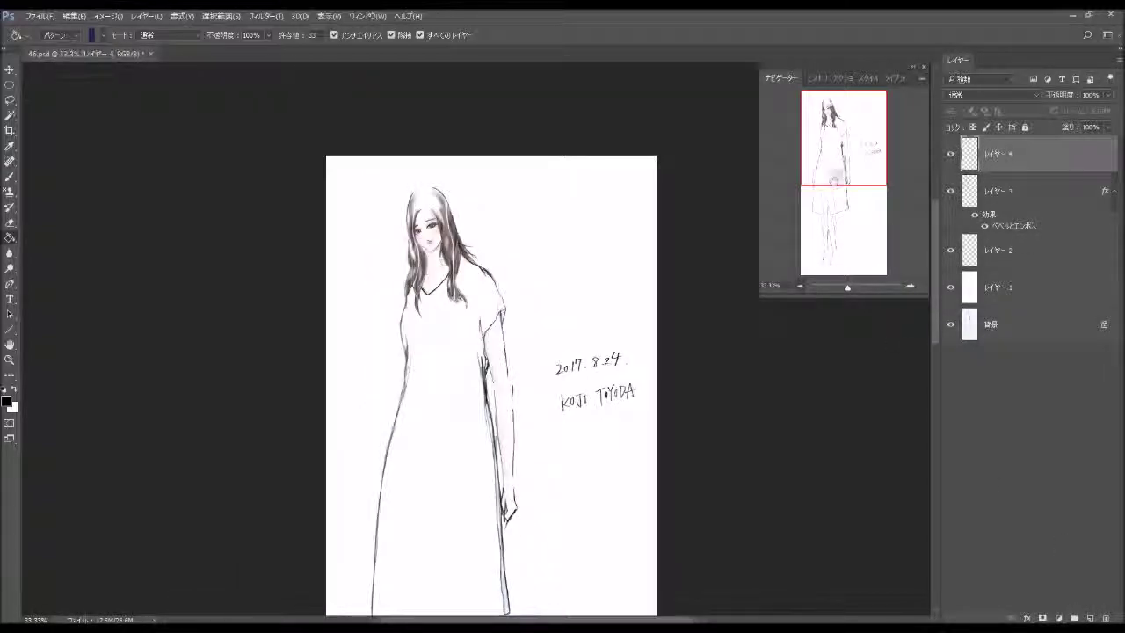
pyautogui.click(454, 202)
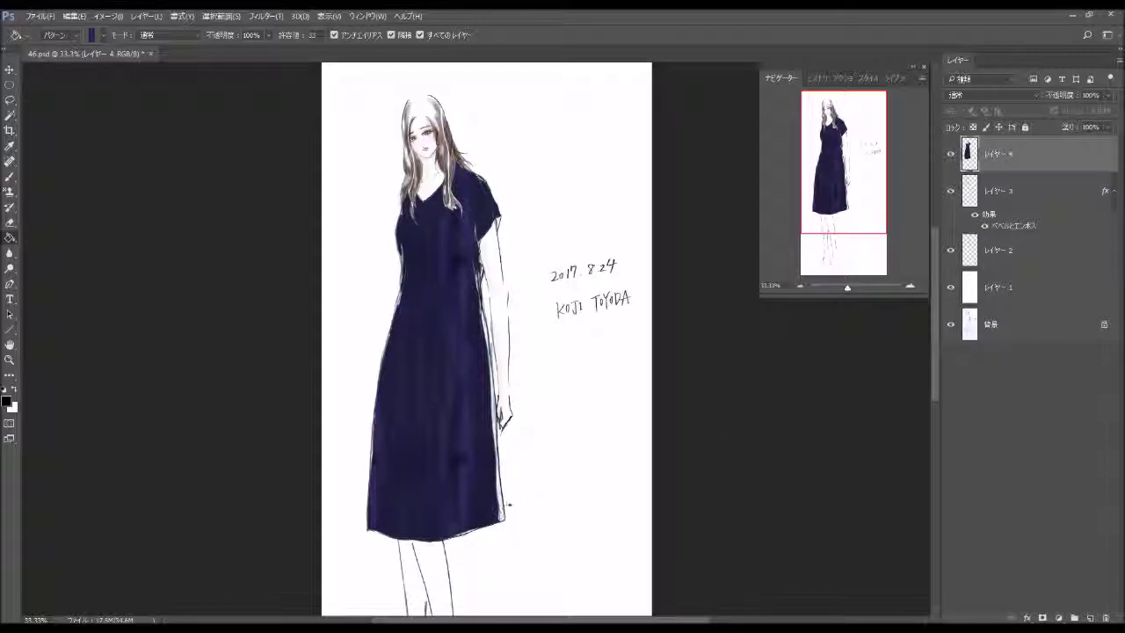
pyautogui.click(501, 501)
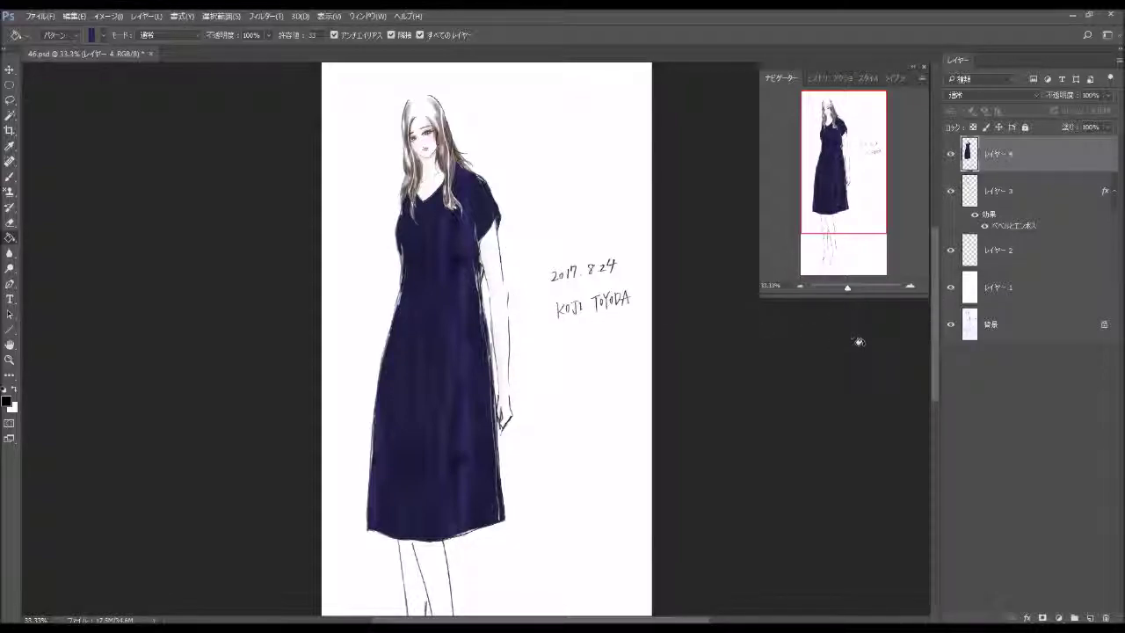
# Give Layer 4 an Inner Shadow with distance 238, choke 11%, size 177 and a rotated angle
pyautogui.doubleClick(1064, 154)
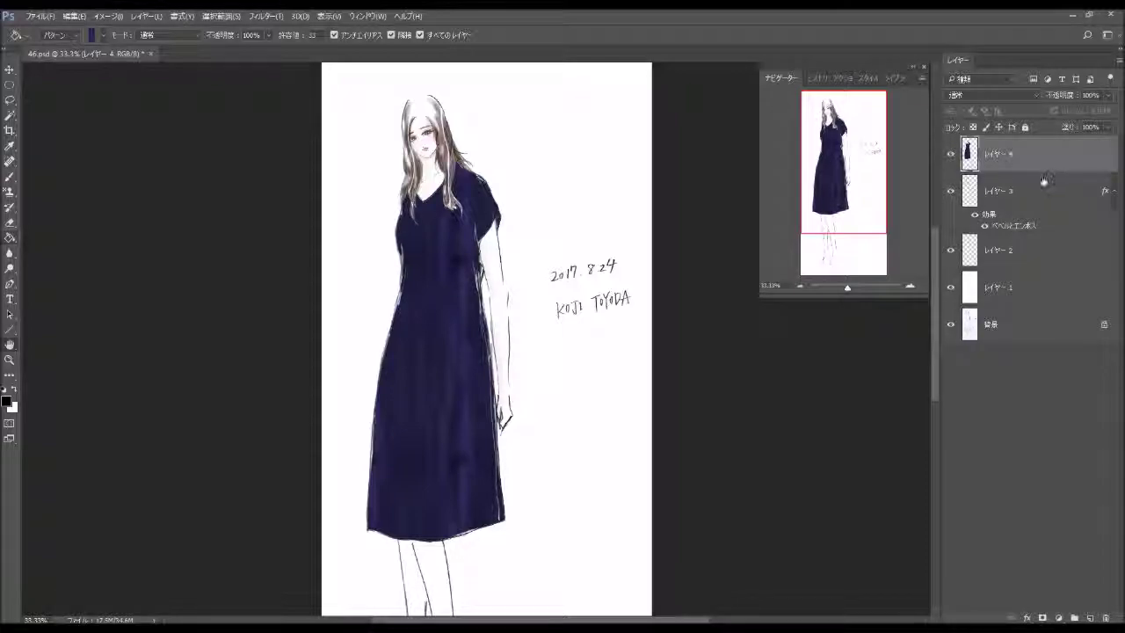
pyautogui.click(627, 165)
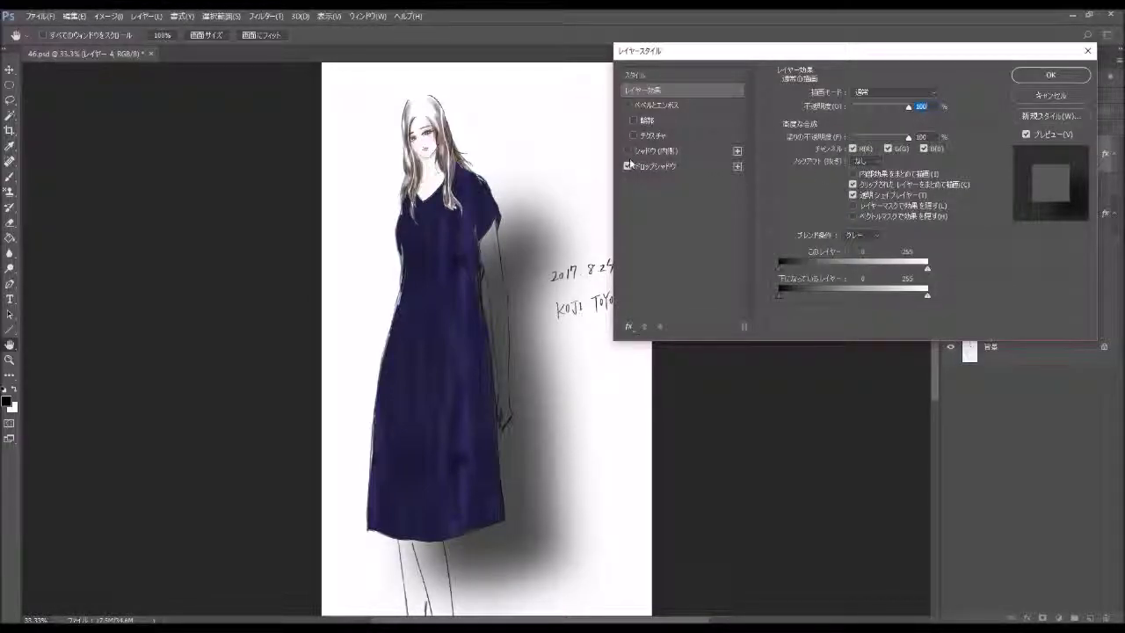
pyautogui.click(626, 166)
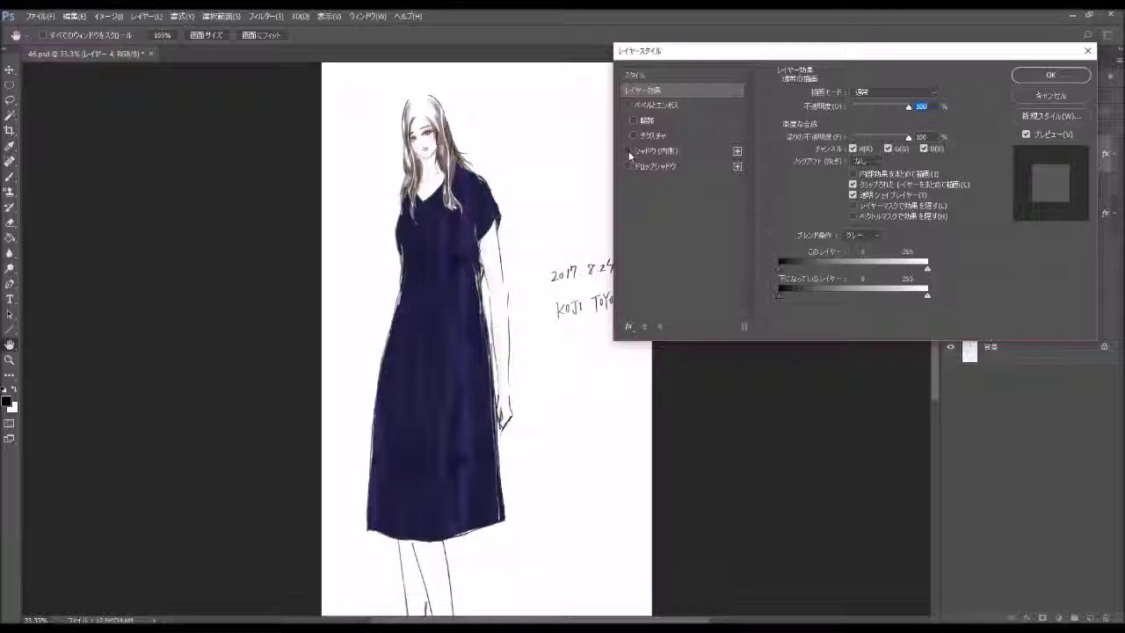
pyautogui.click(708, 151)
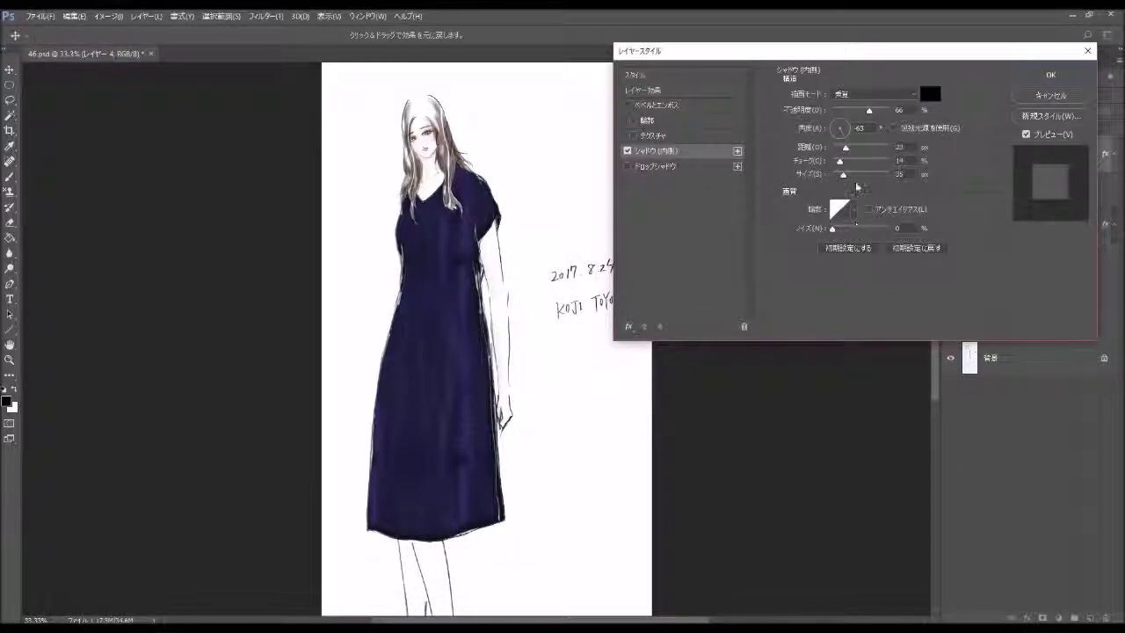
pyautogui.click(859, 161)
pyautogui.click(858, 174)
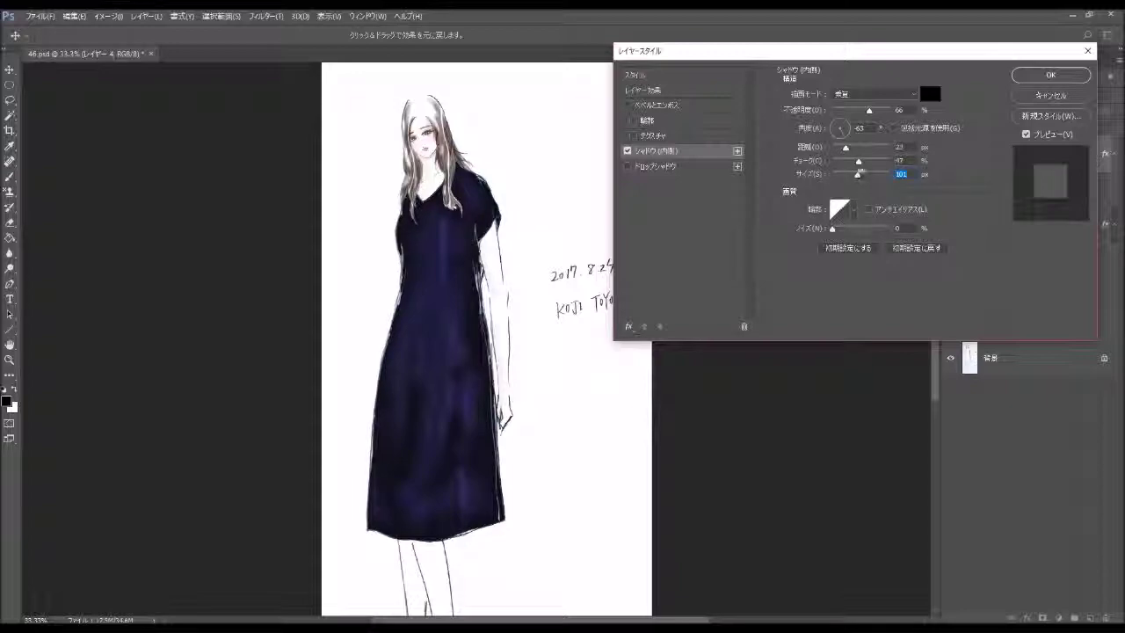
pyautogui.click(859, 147)
pyautogui.moveTo(858, 163); pyautogui.dragTo(838, 164)
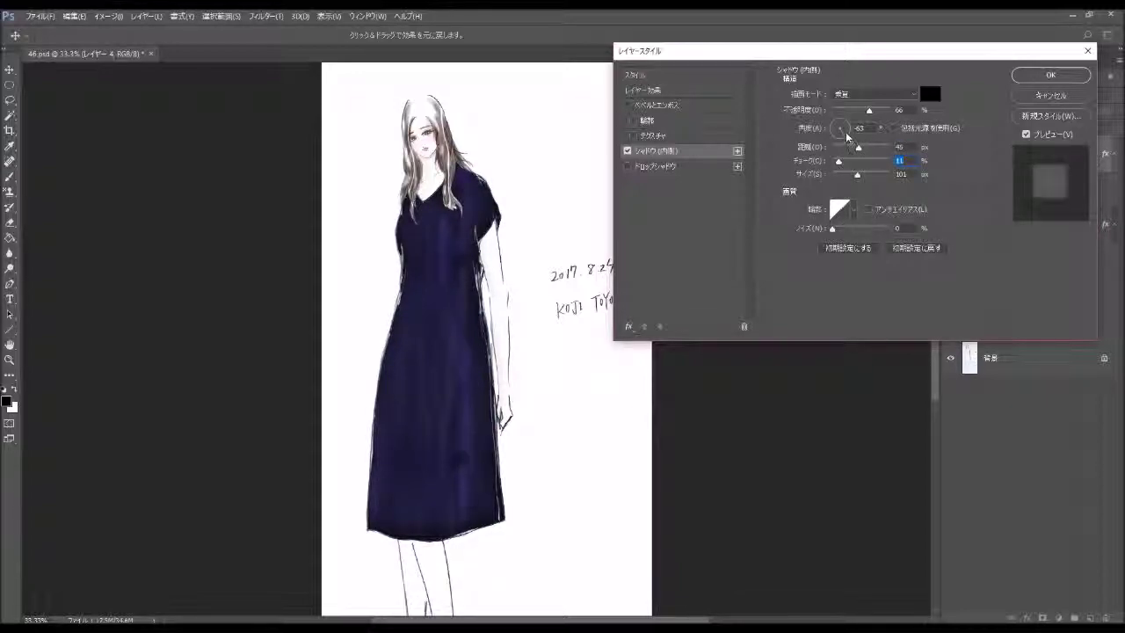
pyautogui.click(847, 136)
pyautogui.moveTo(846, 136)
pyautogui.mouseDown()
pyautogui.moveTo(880, 111)
pyautogui.moveTo(869, 111)
pyautogui.mouseUp()
pyautogui.moveTo(859, 150)
pyautogui.mouseDown()
pyautogui.moveTo(881, 149)
pyautogui.moveTo(874, 175)
pyautogui.mouseUp()
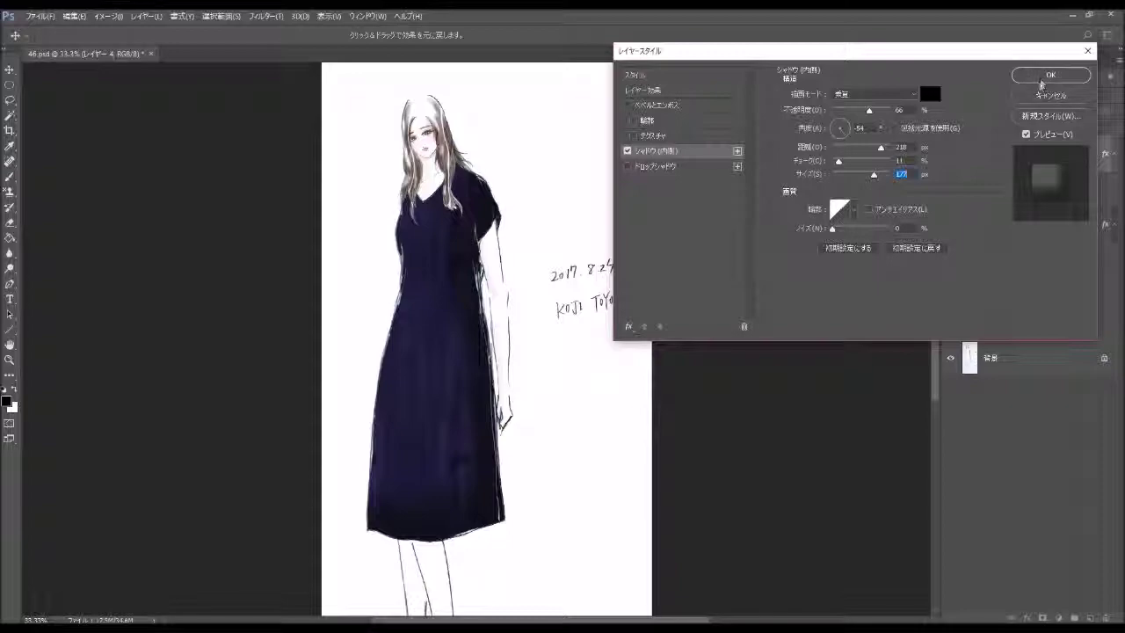
pyautogui.click(1050, 75)
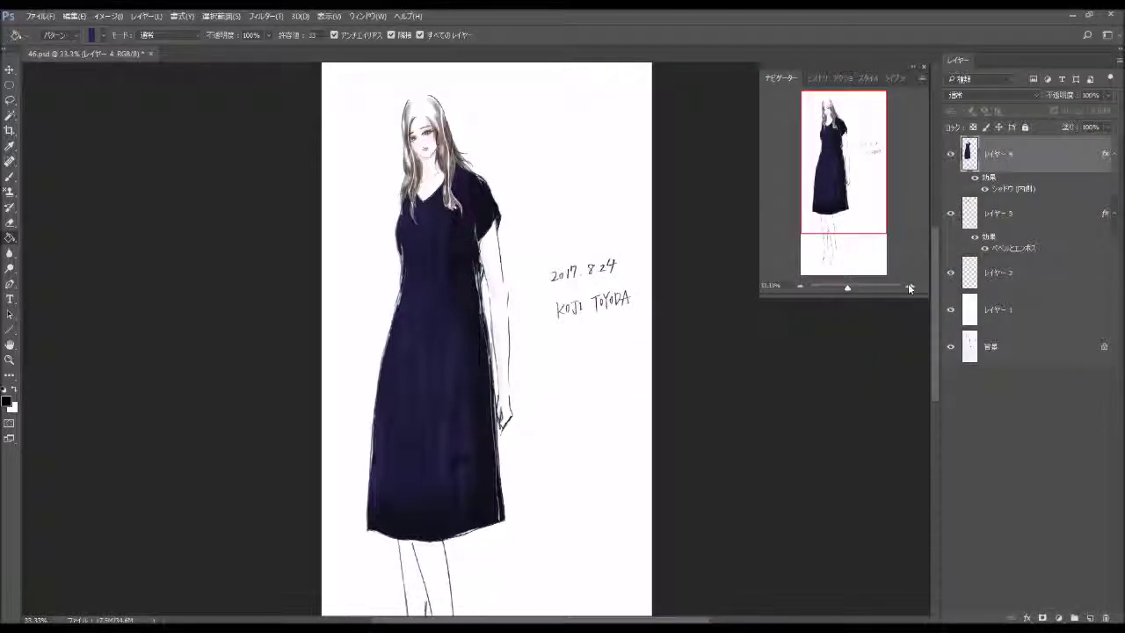
# Add a new empty layer on top and bring the legs into view
pyautogui.click(910, 286)
pyautogui.click(802, 286)
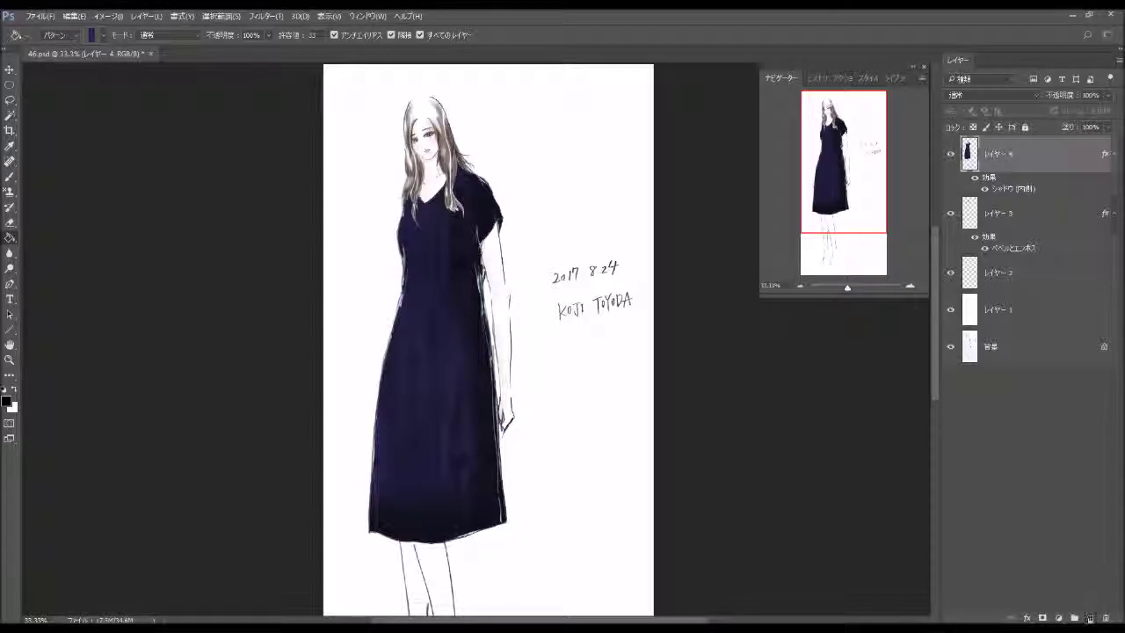
pyautogui.click(1090, 618)
pyautogui.moveTo(852, 180); pyautogui.dragTo(855, 220)
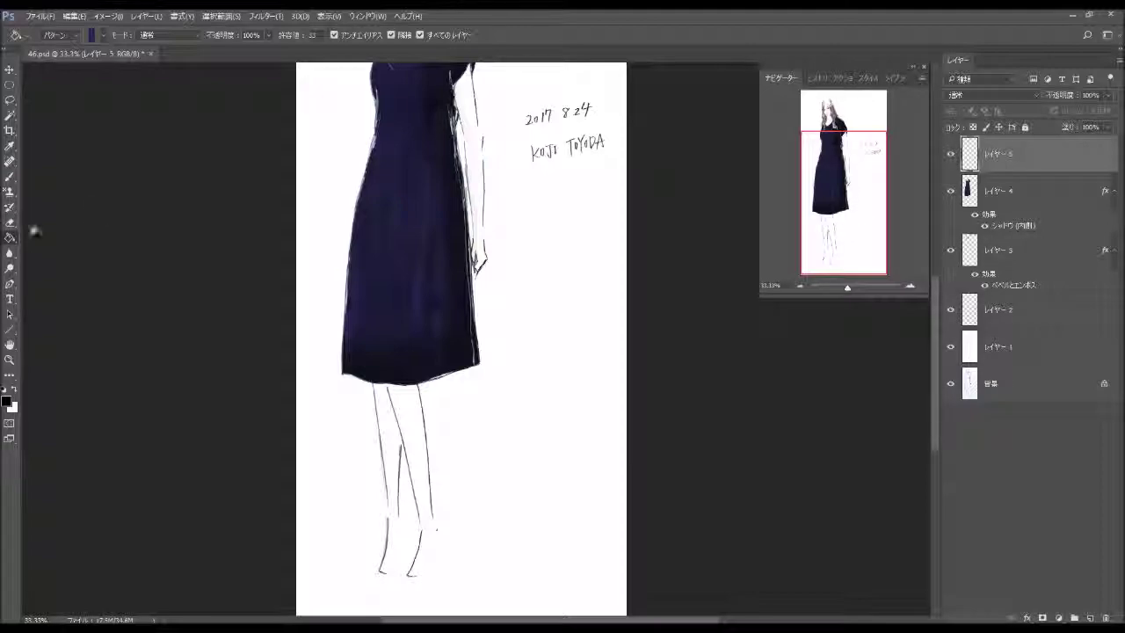
# Pattern-stamp a dark floral pattern down the left shin with a 45 px brush
pyautogui.click(11, 192)
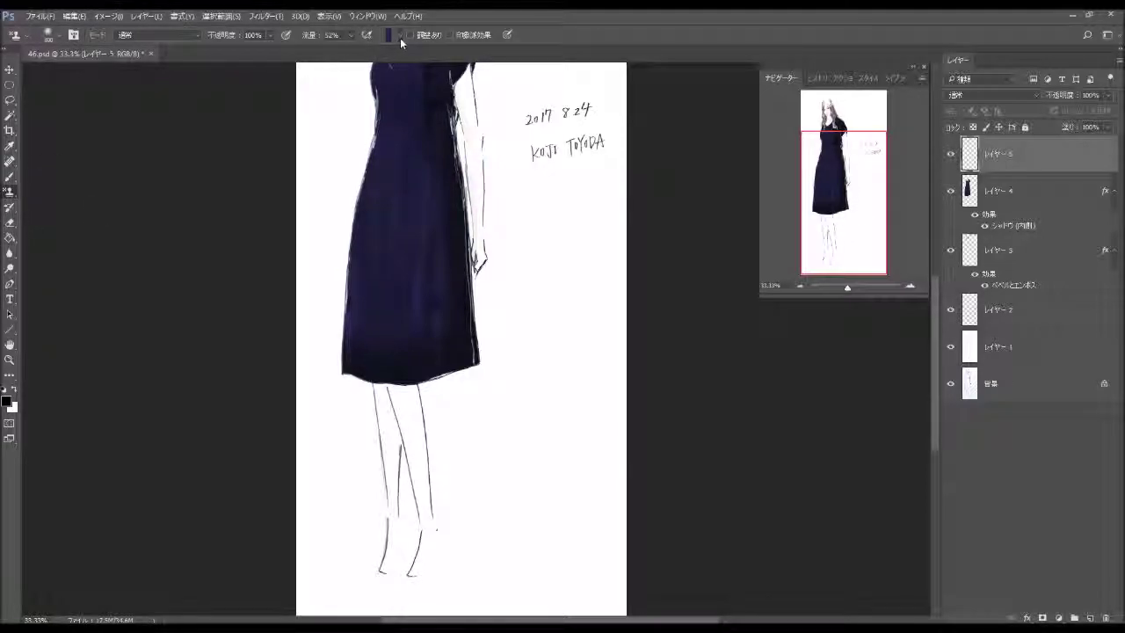
pyautogui.click(400, 36)
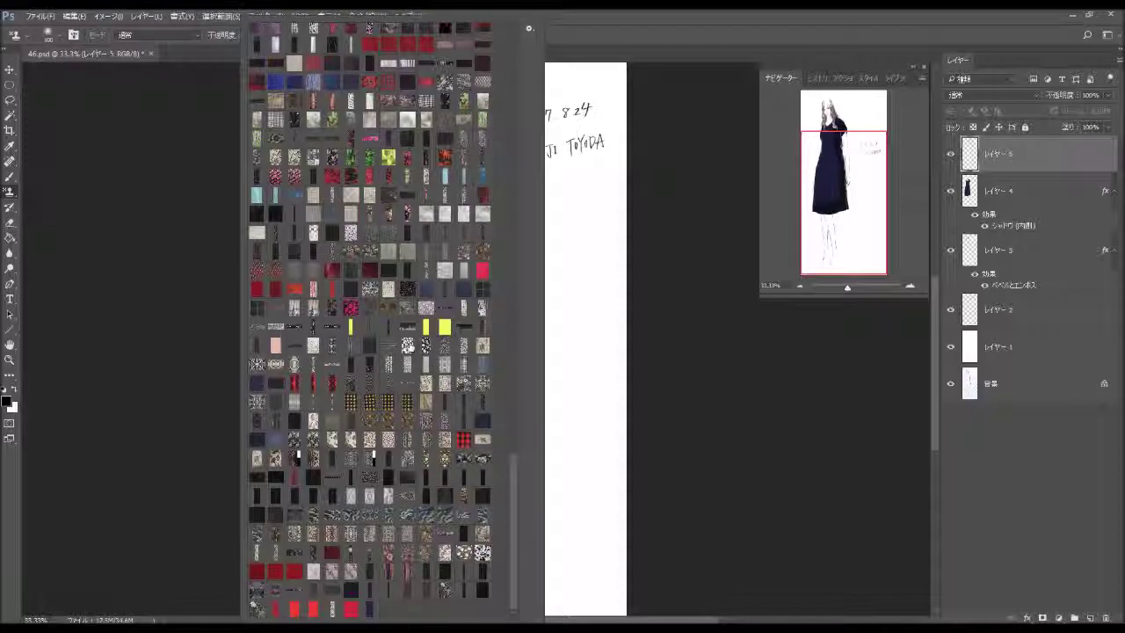
pyautogui.click(837, 198)
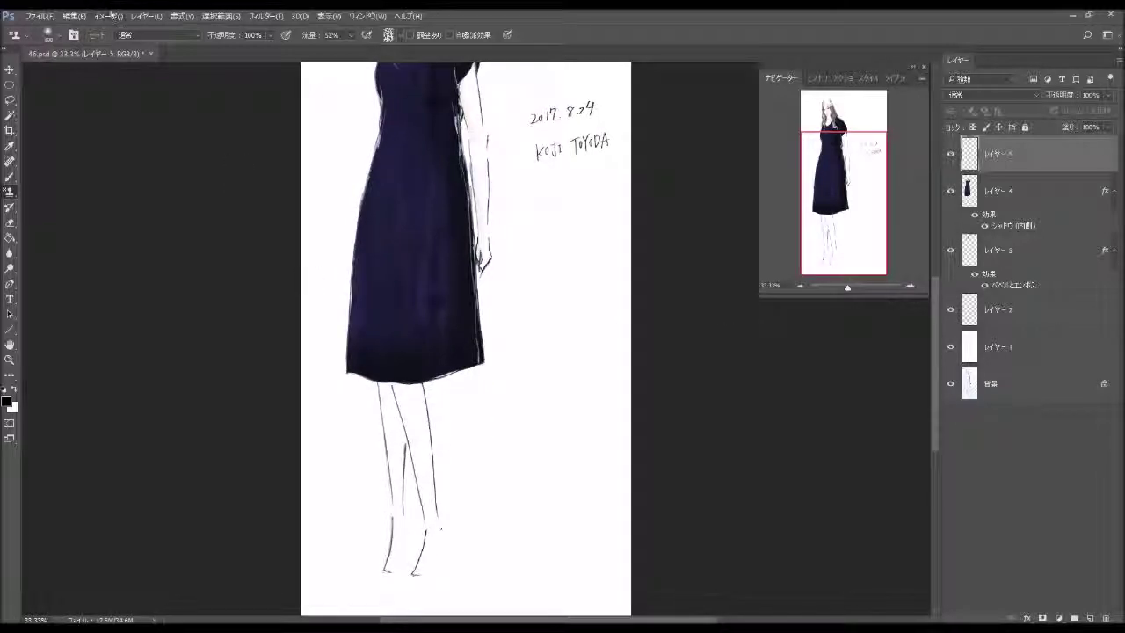
pyautogui.click(59, 36)
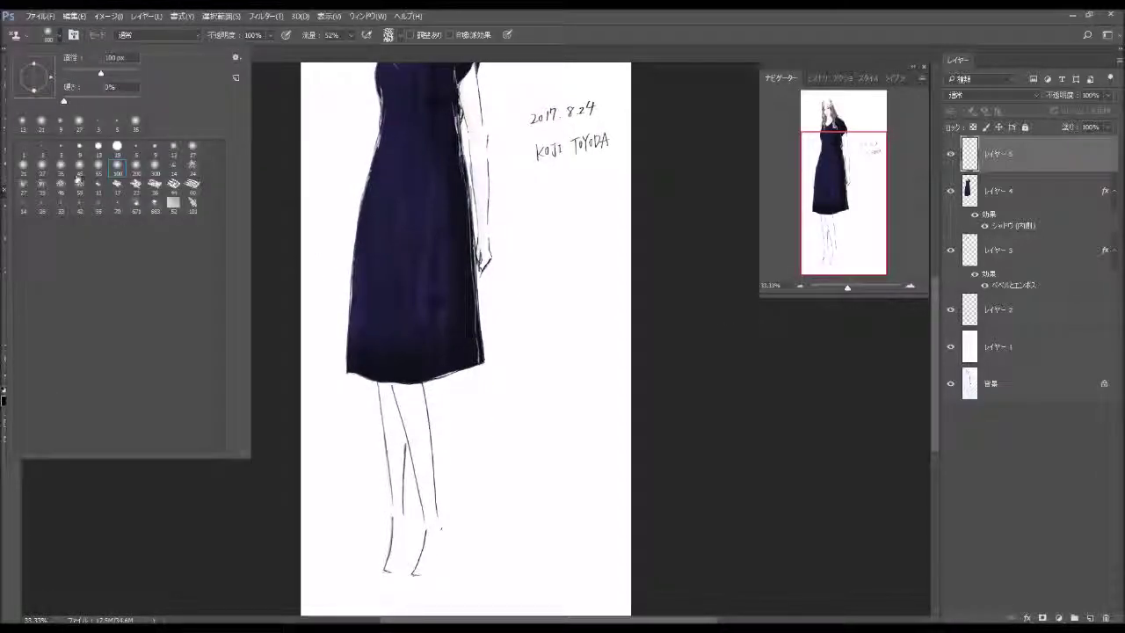
pyautogui.click(81, 176)
pyautogui.click(404, 514)
pyautogui.moveTo(404, 514)
pyautogui.mouseDown()
pyautogui.moveTo(392, 391)
pyautogui.moveTo(394, 413)
pyautogui.mouseUp()
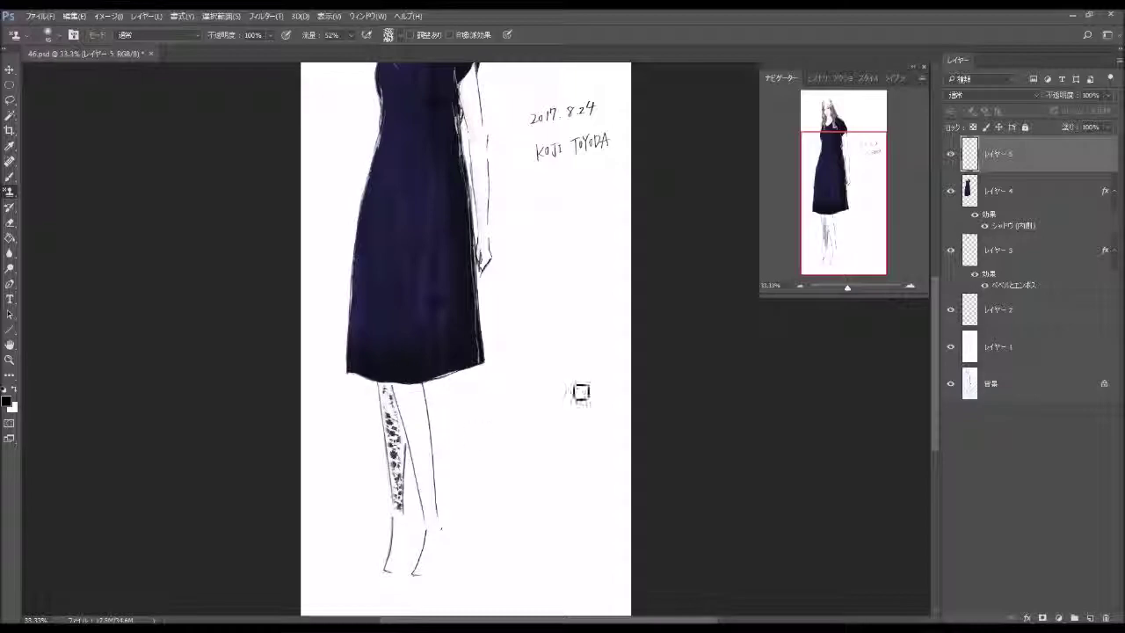
# Apply a gradient-overlay style from Styles to the left-leg pattern layer, Layer 5
pyautogui.click(819, 77)
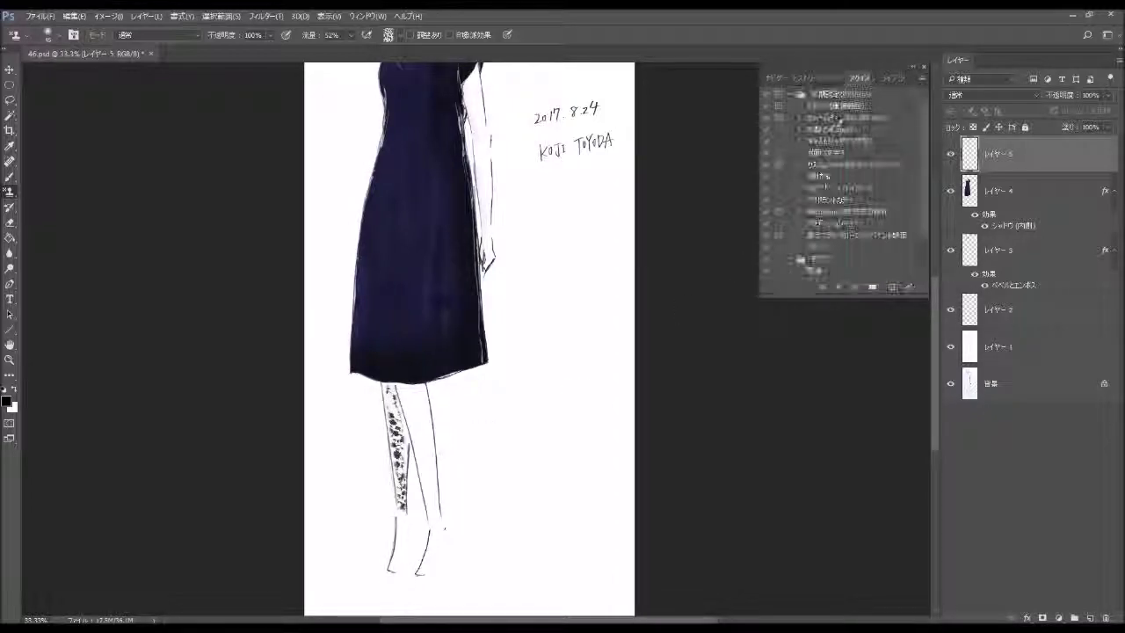
pyautogui.click(862, 77)
pyautogui.moveTo(806, 150); pyautogui.dragTo(1002, 154)
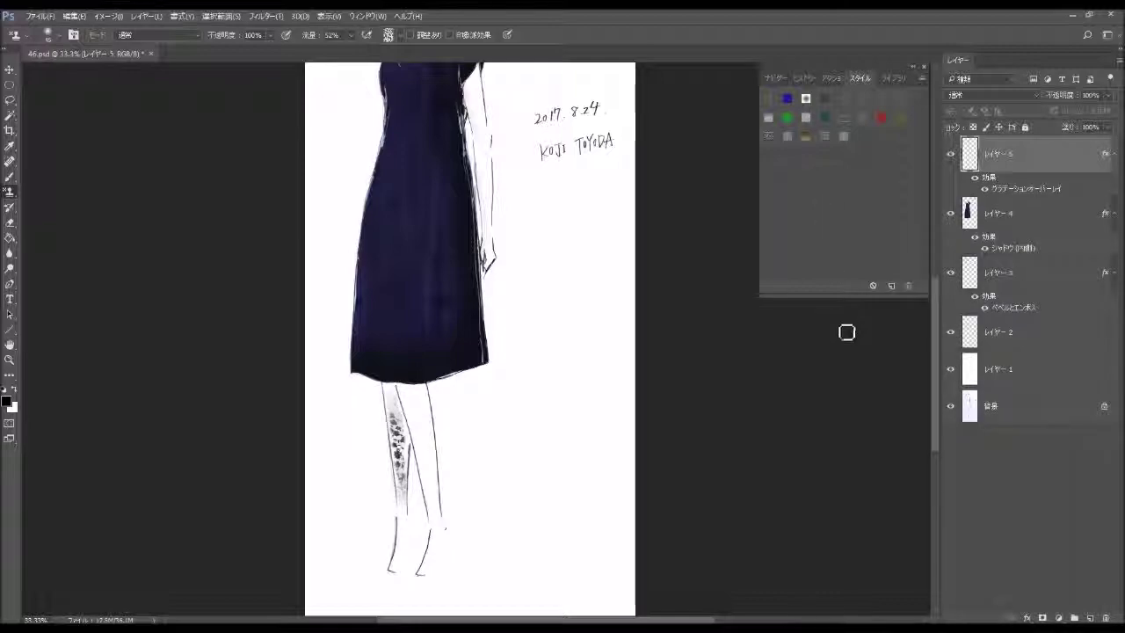
pyautogui.click(780, 77)
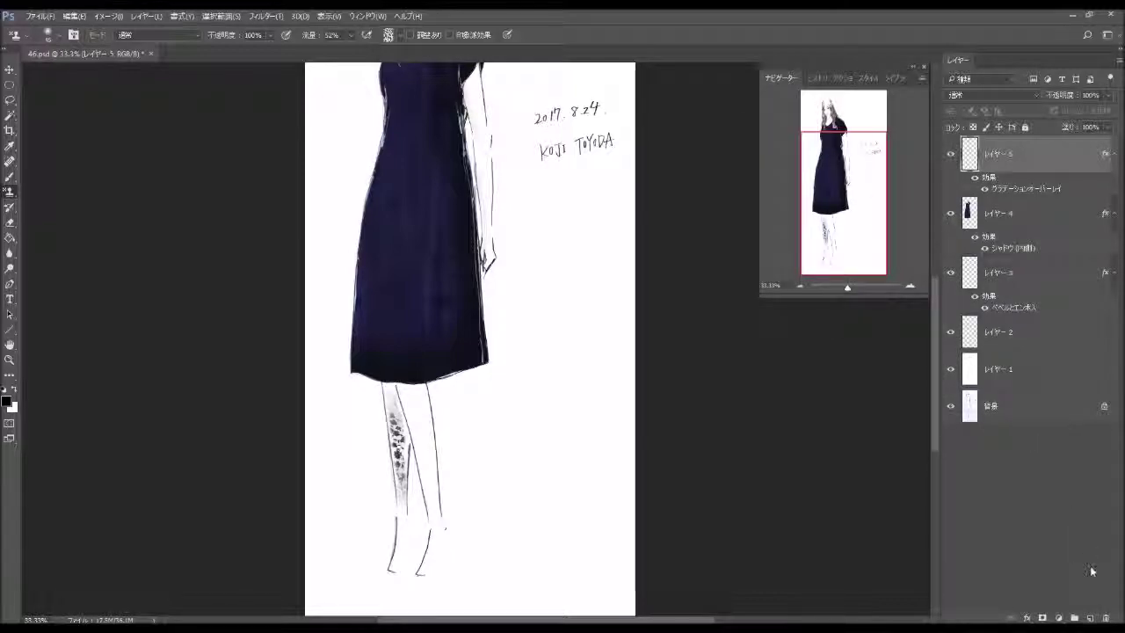
# Stamp the floral pattern up the right leg on new Layer 6, undoing its gradient overlay
pyautogui.click(1087, 618)
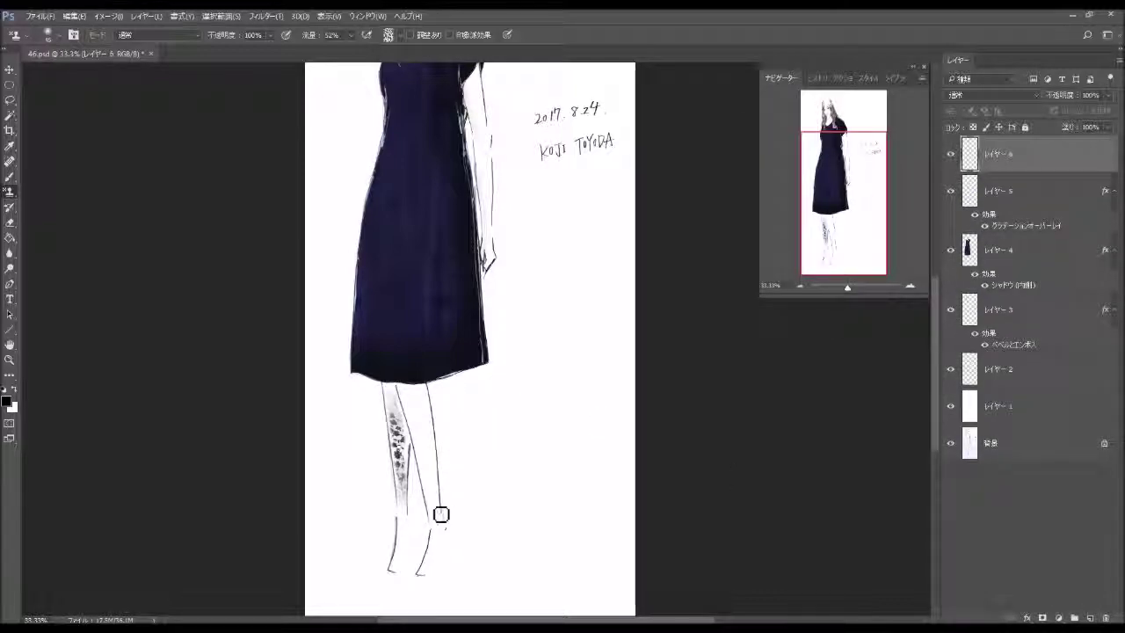
pyautogui.moveTo(442, 533)
pyautogui.mouseDown()
pyautogui.moveTo(404, 396)
pyautogui.moveTo(426, 413)
pyautogui.mouseUp()
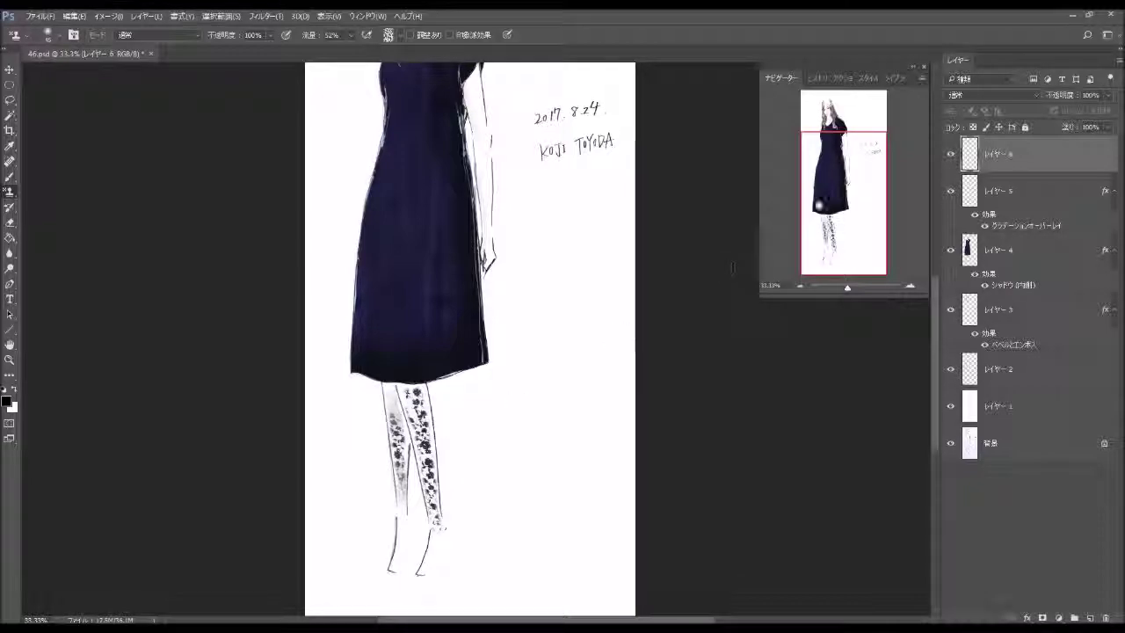
pyautogui.click(868, 78)
pyautogui.click(806, 138)
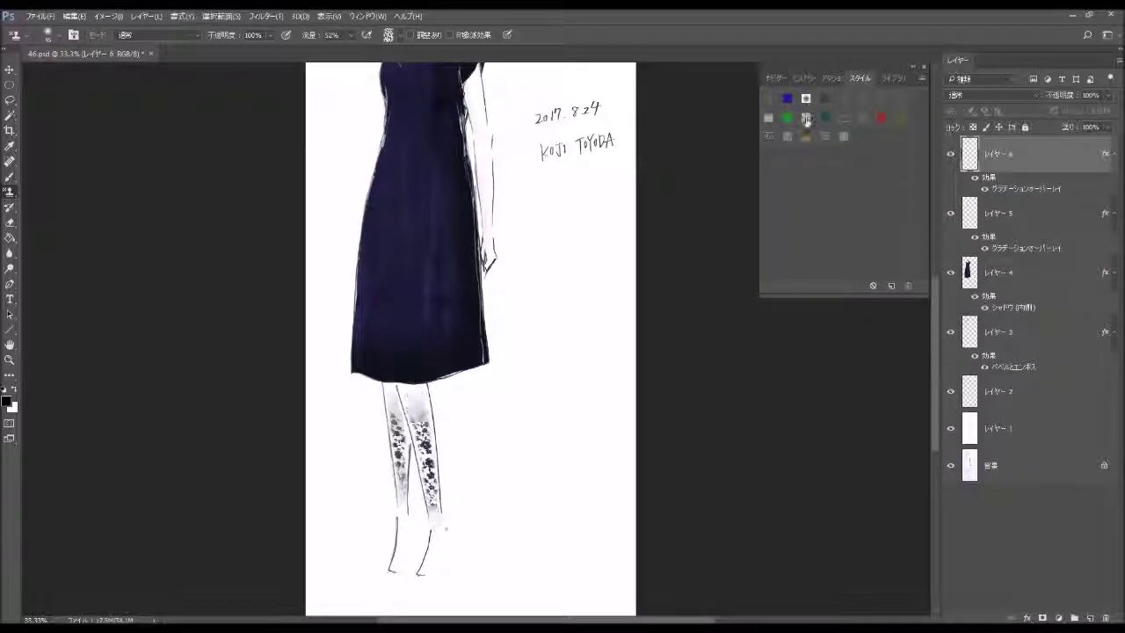
pyautogui.click(780, 85)
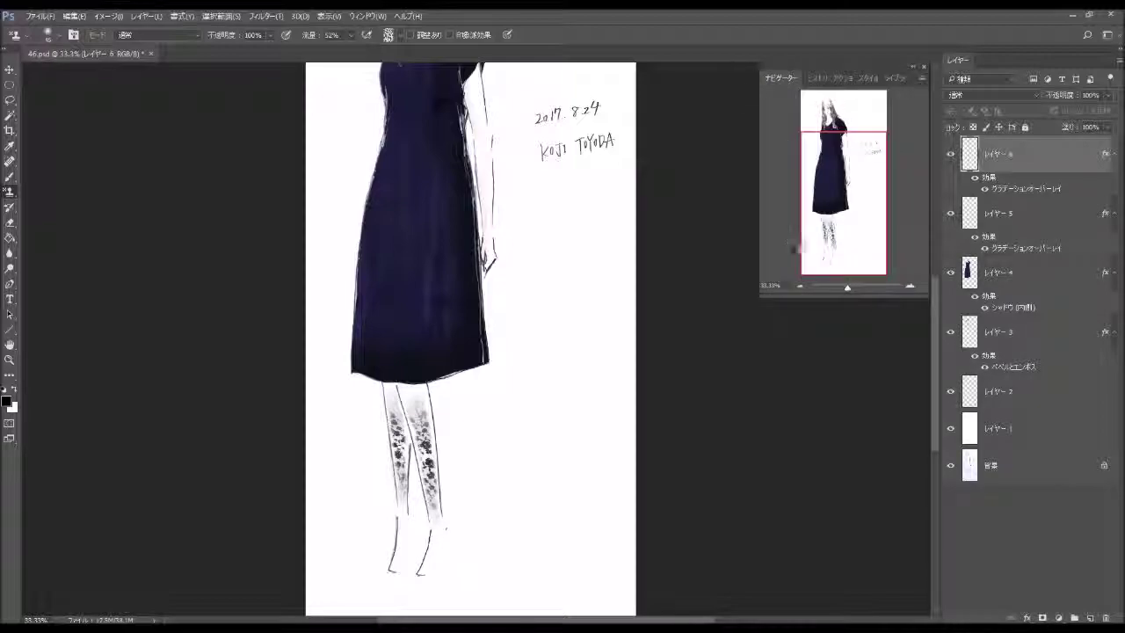
pyautogui.moveTo(799, 247); pyautogui.dragTo(829, 185)
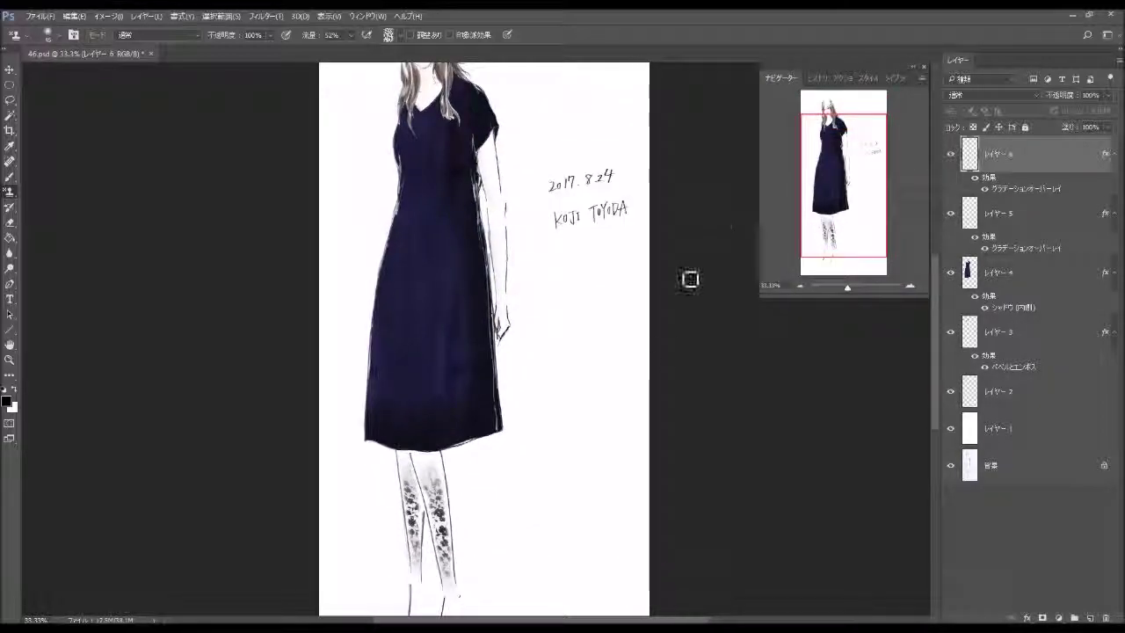
pyautogui.hotkey('ctrl', 'z')
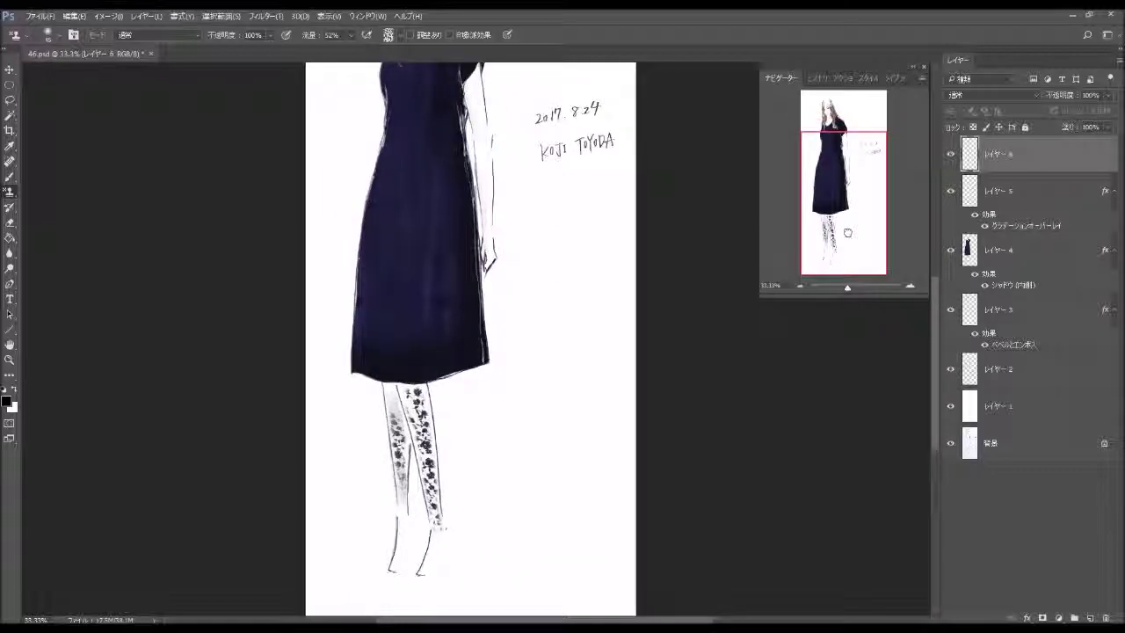
# Add a new empty layer directly above the Background layer
pyautogui.moveTo(848, 218)
pyautogui.mouseDown()
pyautogui.moveTo(842, 179)
pyautogui.moveTo(887, 272)
pyautogui.mouseUp()
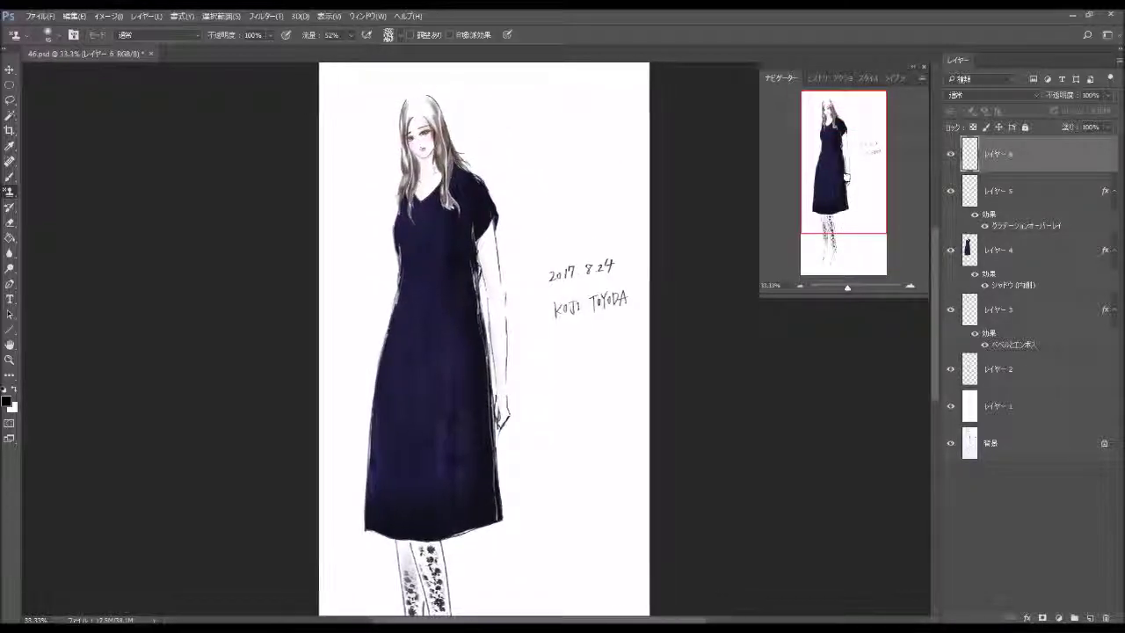
pyautogui.click(1024, 455)
pyautogui.click(1090, 618)
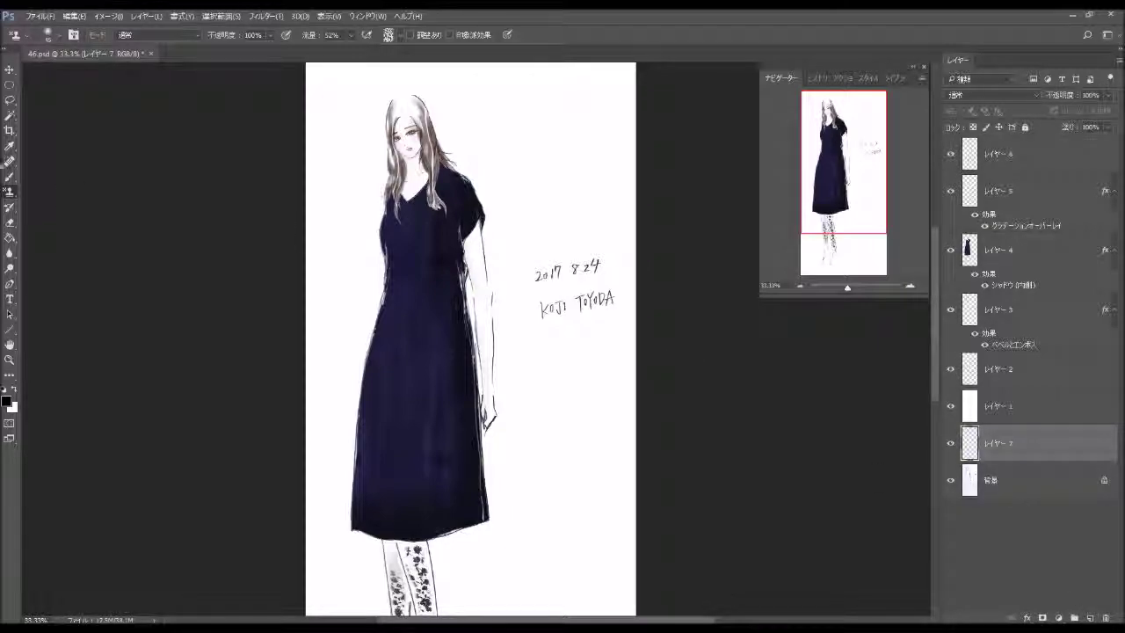
# Set the Brush to a 19 px hard preset at 100% opacity and return to the figure's top
pyautogui.click(10, 175)
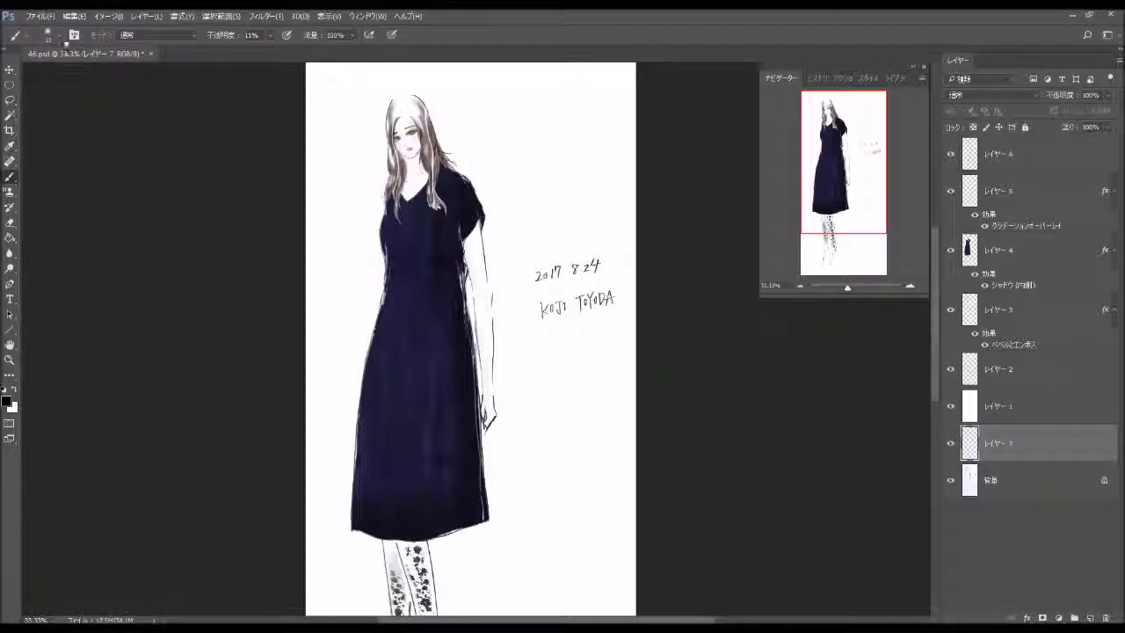
pyautogui.click(58, 37)
pyautogui.click(117, 146)
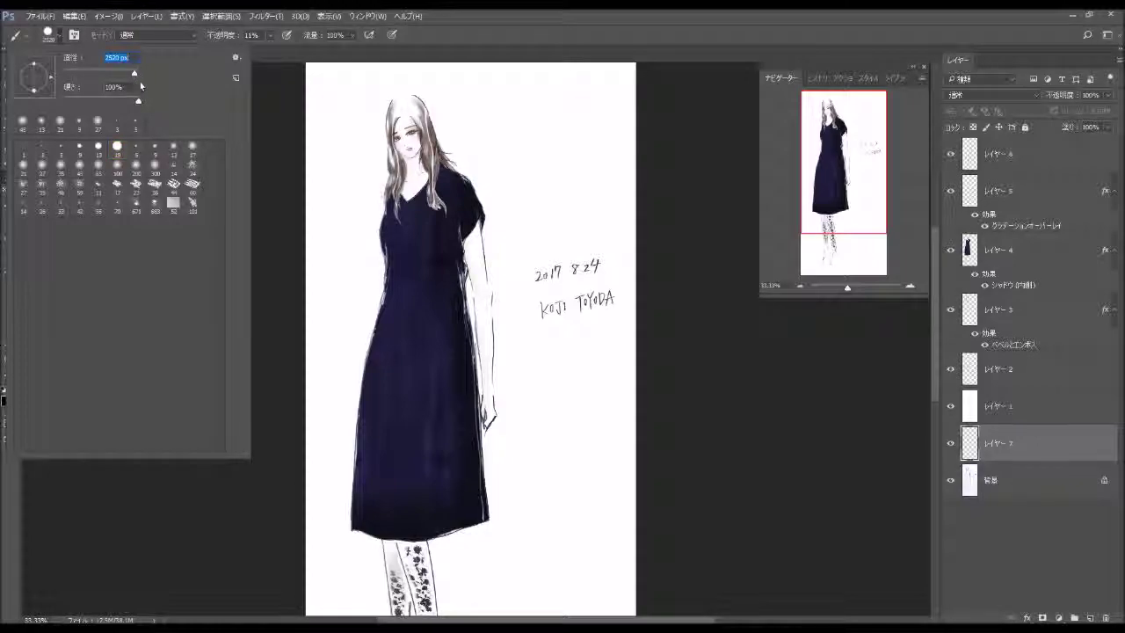
pyautogui.click(270, 35)
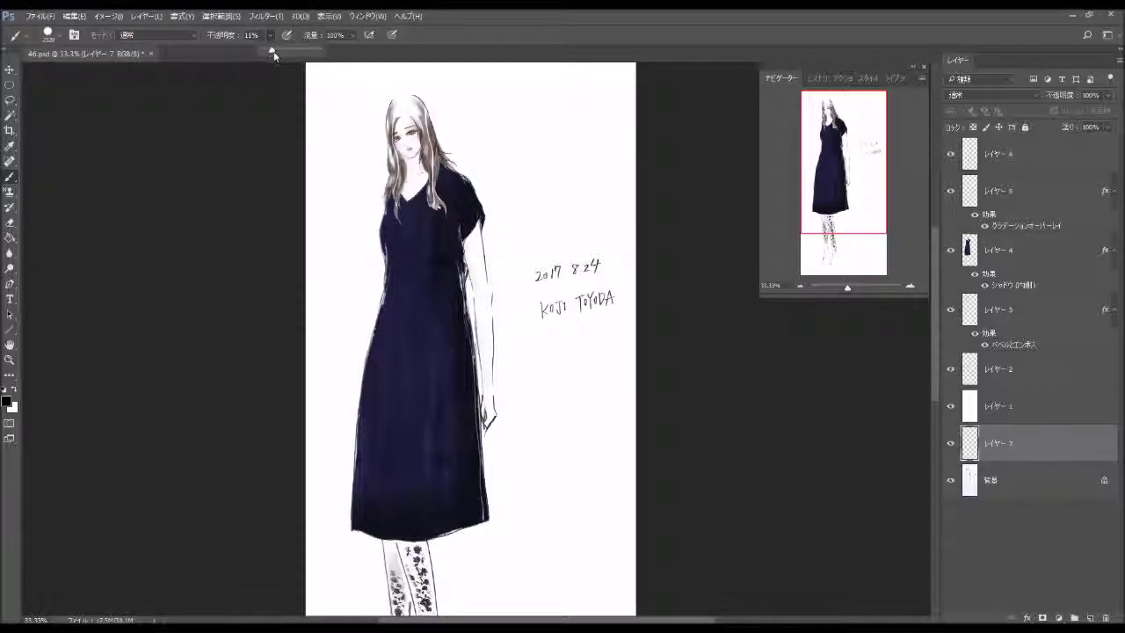
pyautogui.moveTo(267, 49); pyautogui.dragTo(371, 73)
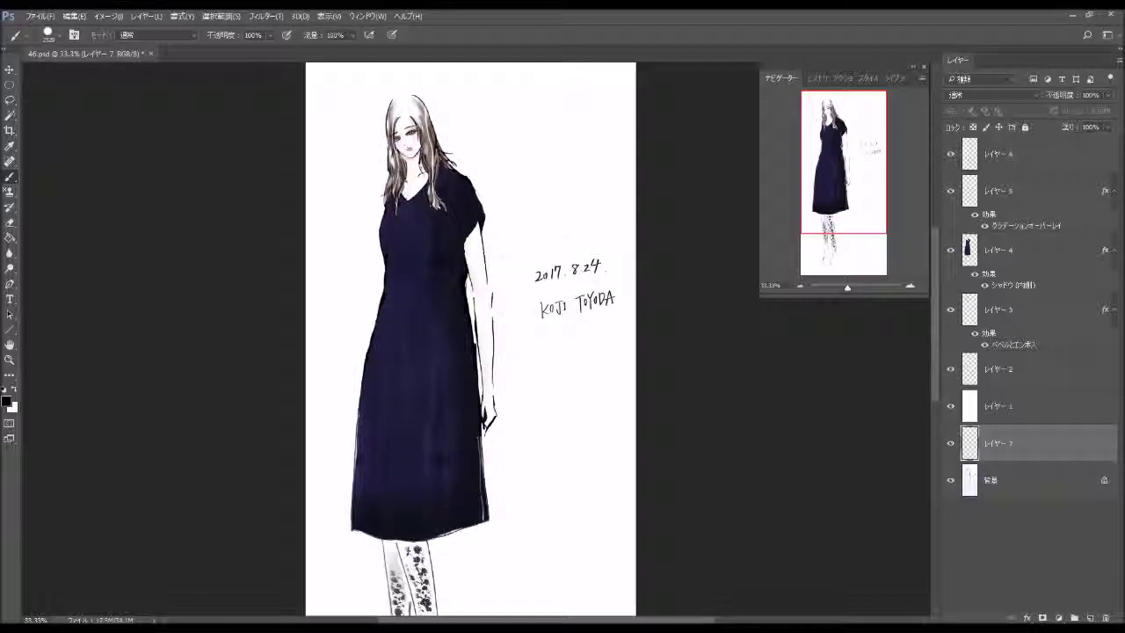
pyautogui.scroll(-5, 475, 343)
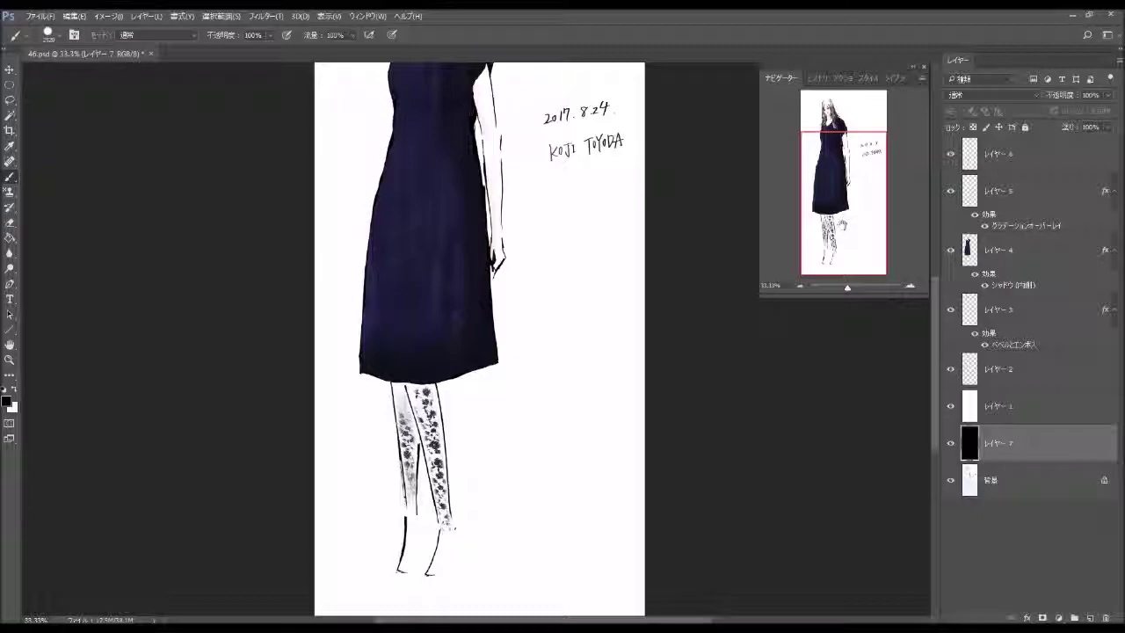
pyautogui.moveTo(834, 226); pyautogui.dragTo(834, 184)
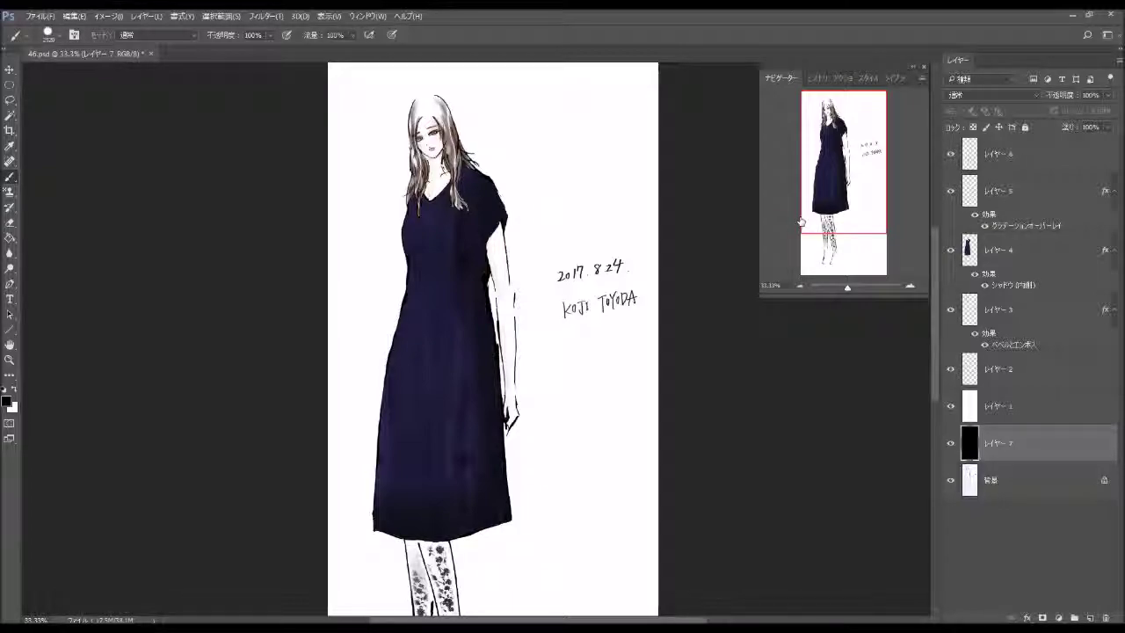
# Choose the 19 px brush preset and zoom in closely on the dress
pyautogui.click(801, 288)
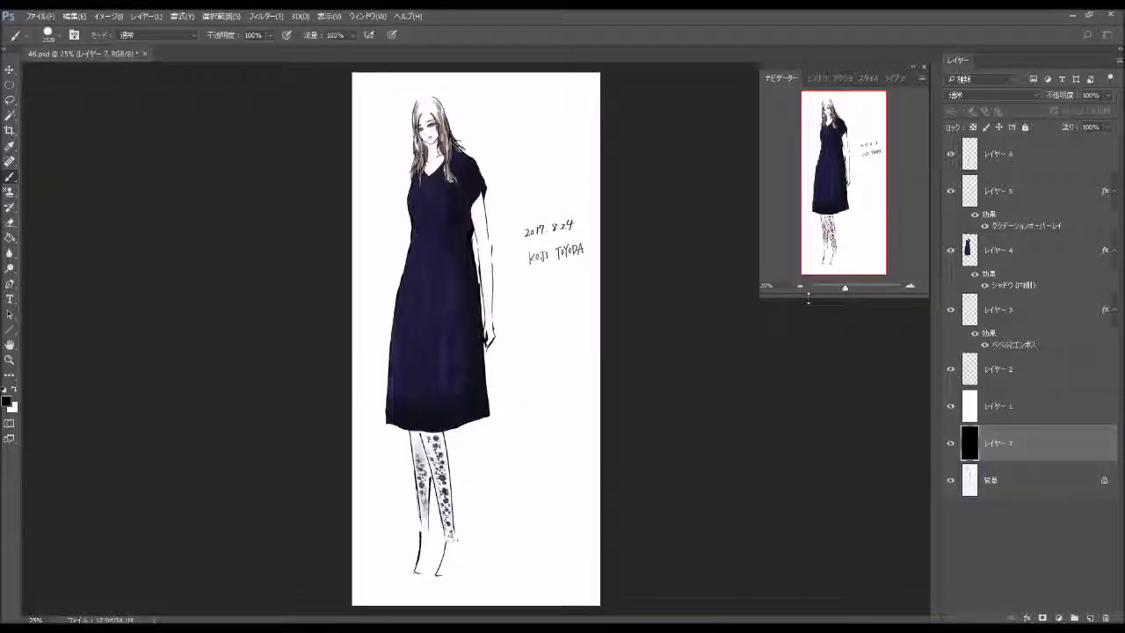
pyautogui.click(61, 39)
pyautogui.click(117, 146)
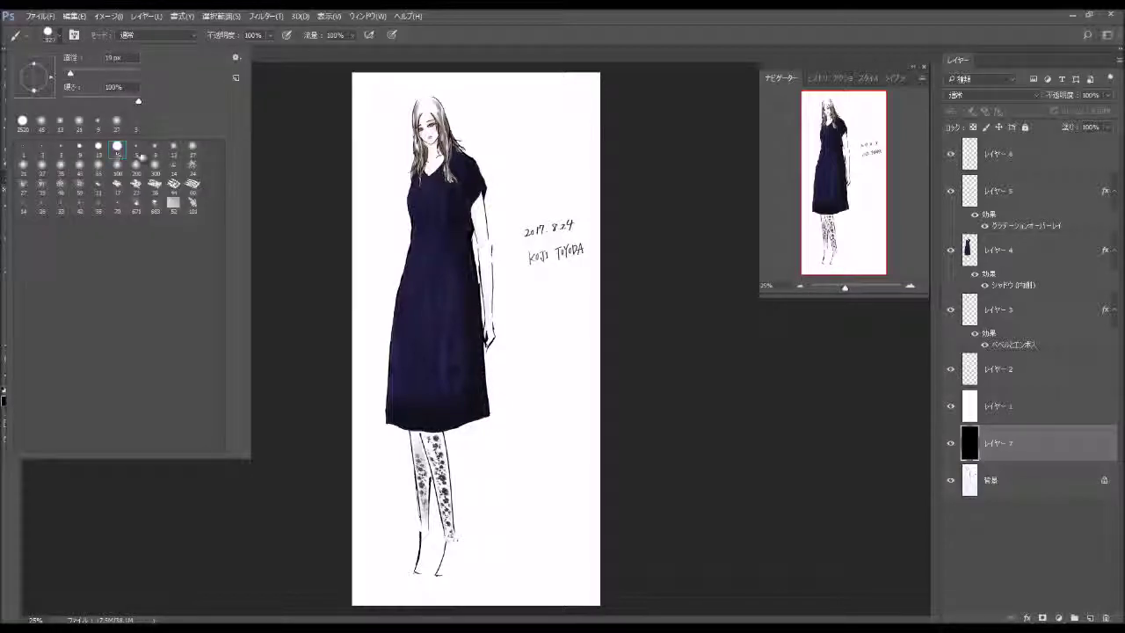
pyautogui.click(811, 314)
pyautogui.click(910, 286)
pyautogui.click(911, 285)
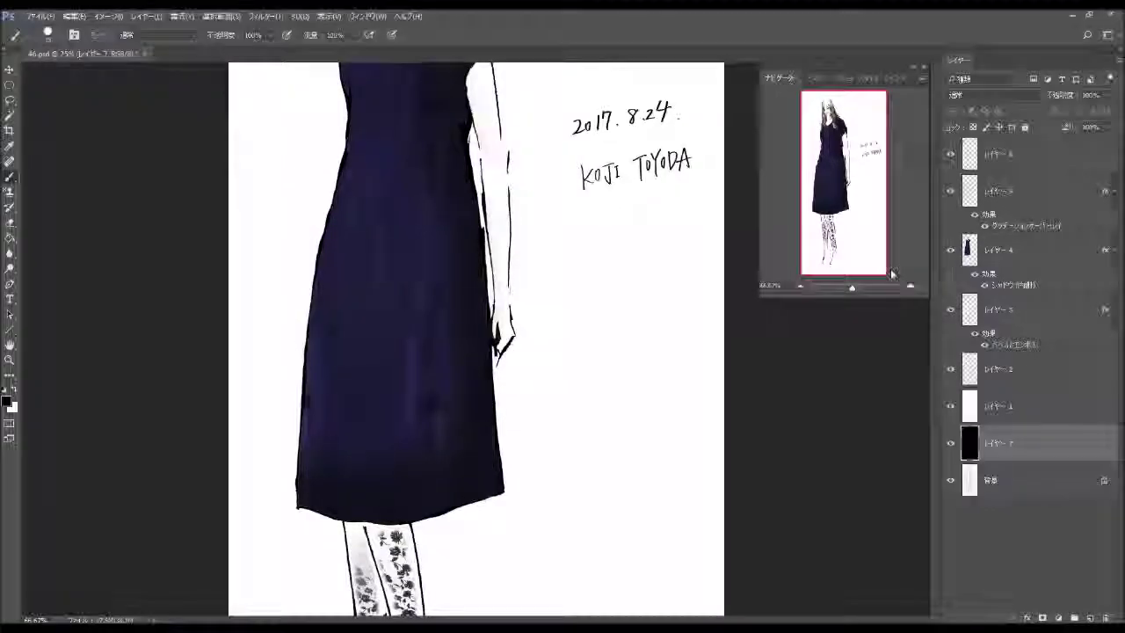
pyautogui.click(910, 286)
pyautogui.click(911, 285)
pyautogui.moveTo(822, 162); pyautogui.dragTo(824, 99)
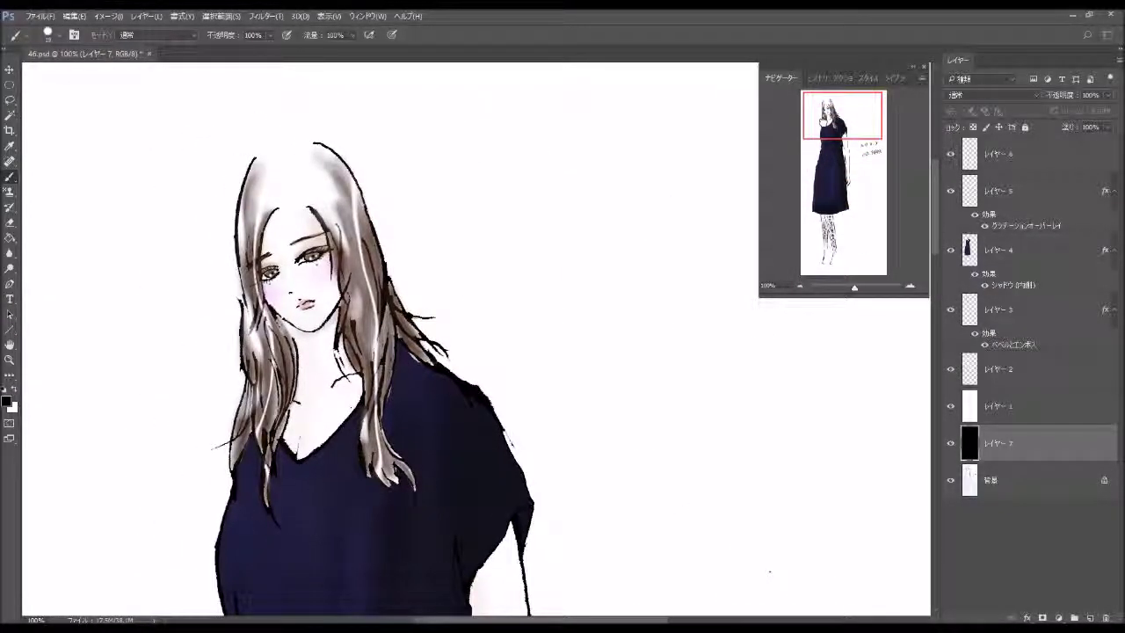
# Make white the foreground colour and zoom back out to 33.3%
pyautogui.click(801, 286)
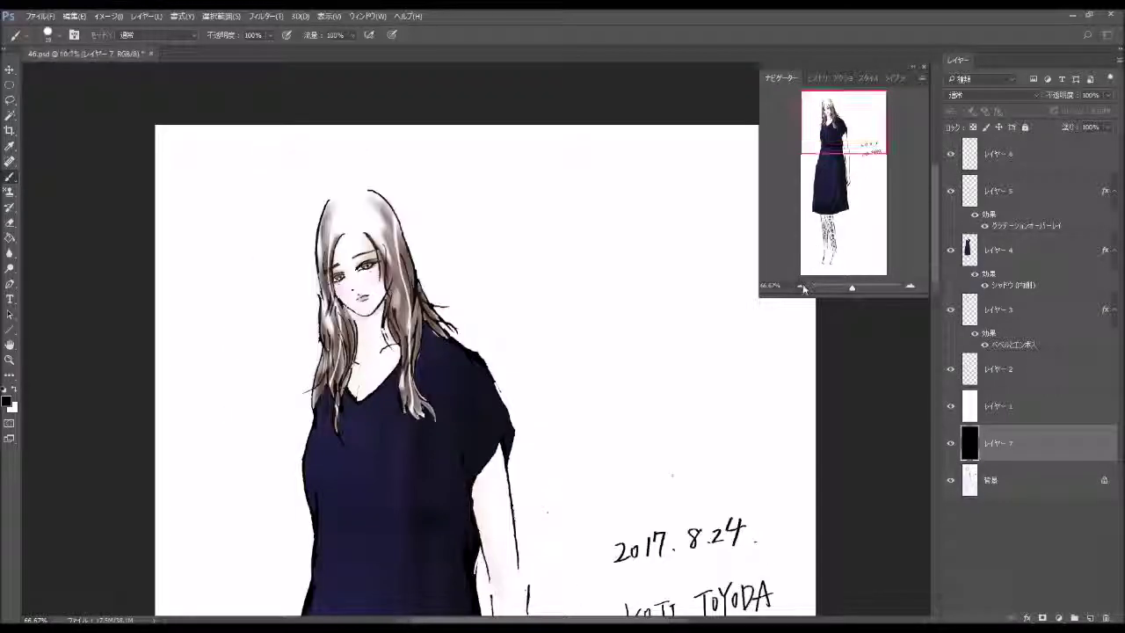
pyautogui.scroll(-3, 573, 200)
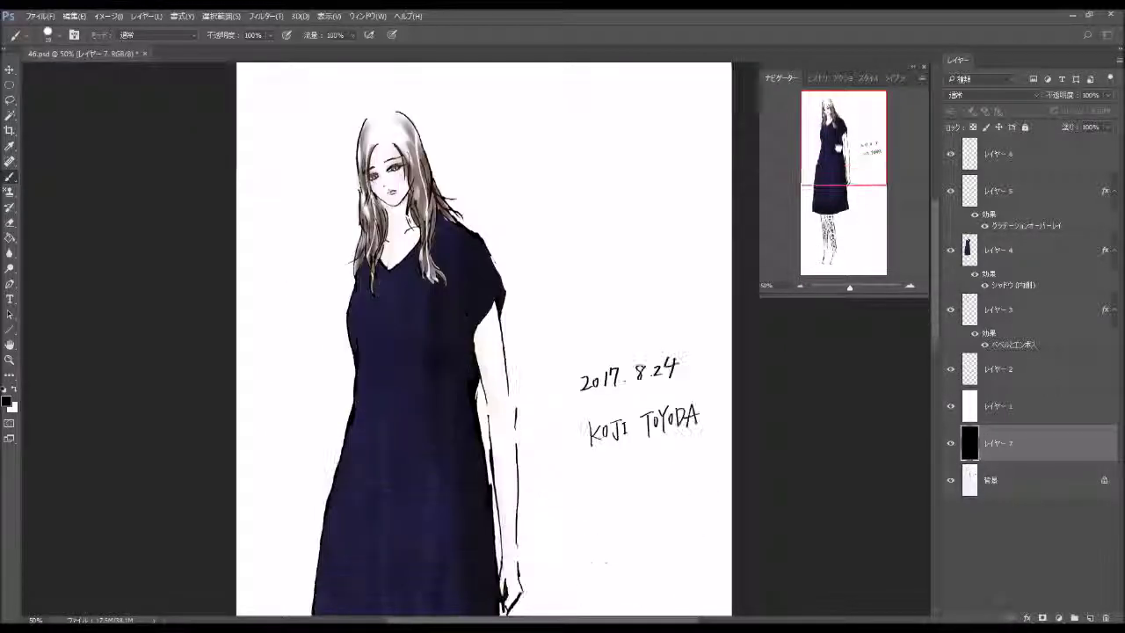
pyautogui.scroll(-1, 573, 200)
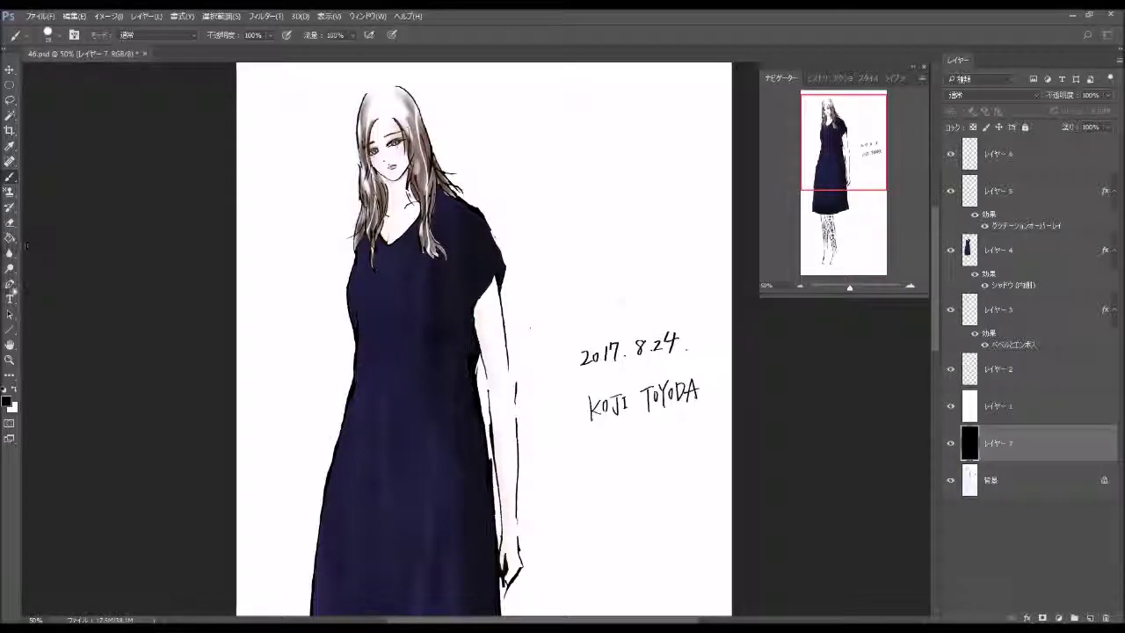
pyautogui.click(15, 391)
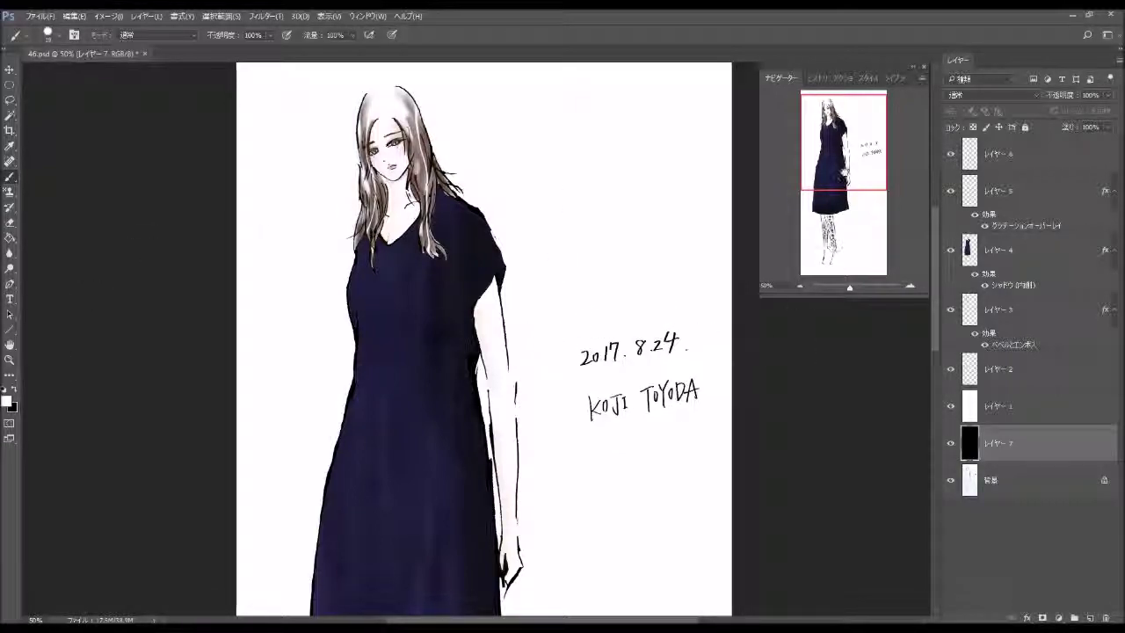
pyautogui.moveTo(844, 172)
pyautogui.mouseDown()
pyautogui.moveTo(834, 242)
pyautogui.moveTo(831, 156)
pyautogui.moveTo(848, 214)
pyautogui.mouseUp()
pyautogui.click(799, 287)
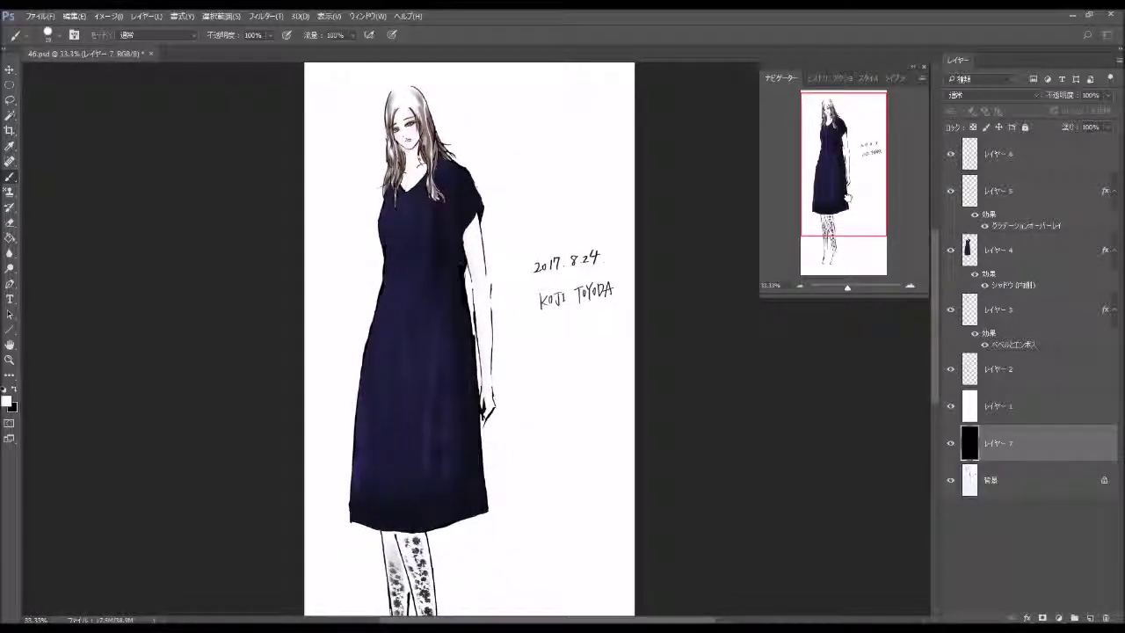